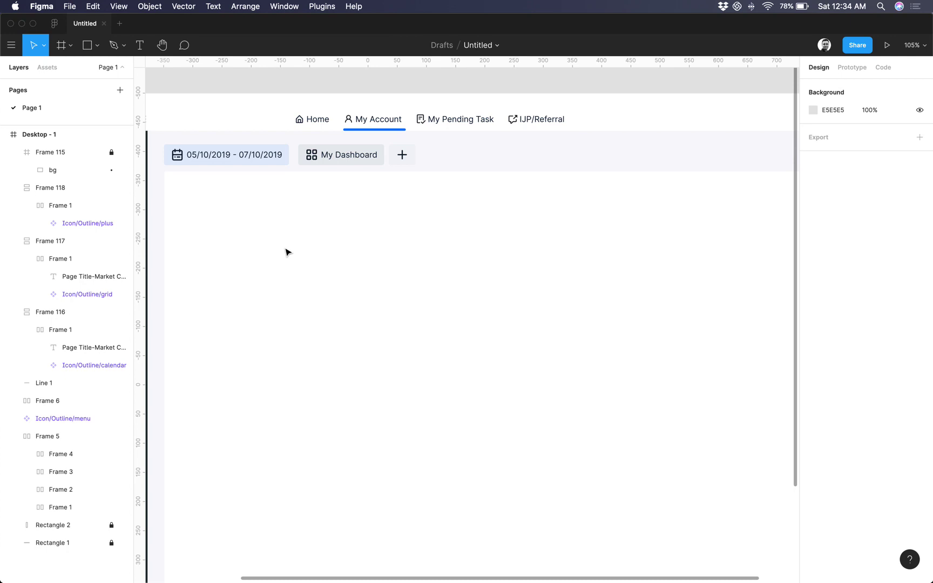
# Add a 'Name' text label in the content area and wrap it in an auto-layout frame.
pyautogui.press('t')
pyautogui.click(247, 254)
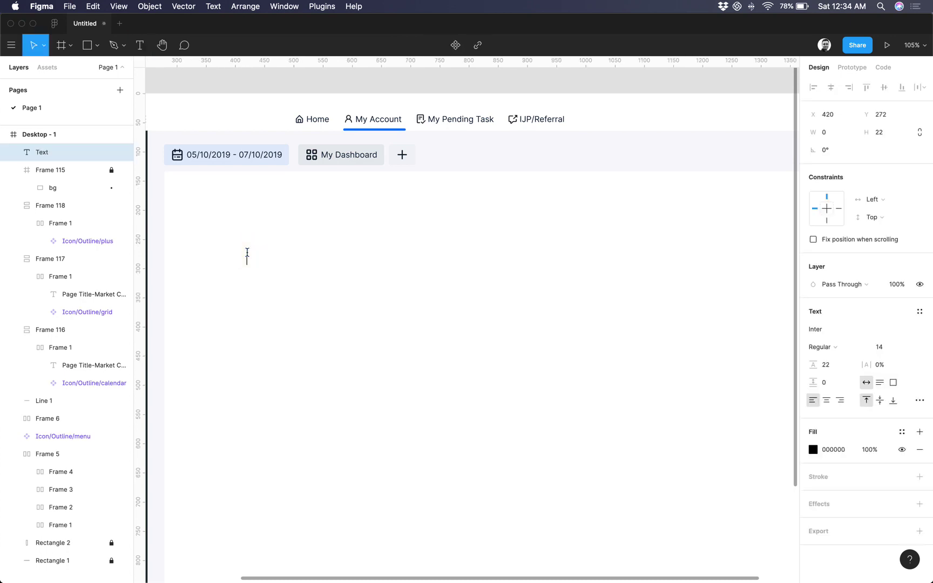
pyautogui.write('Name')
pyautogui.click(286, 236)
pyautogui.moveTo(261, 265); pyautogui.dragTo(288, 266)
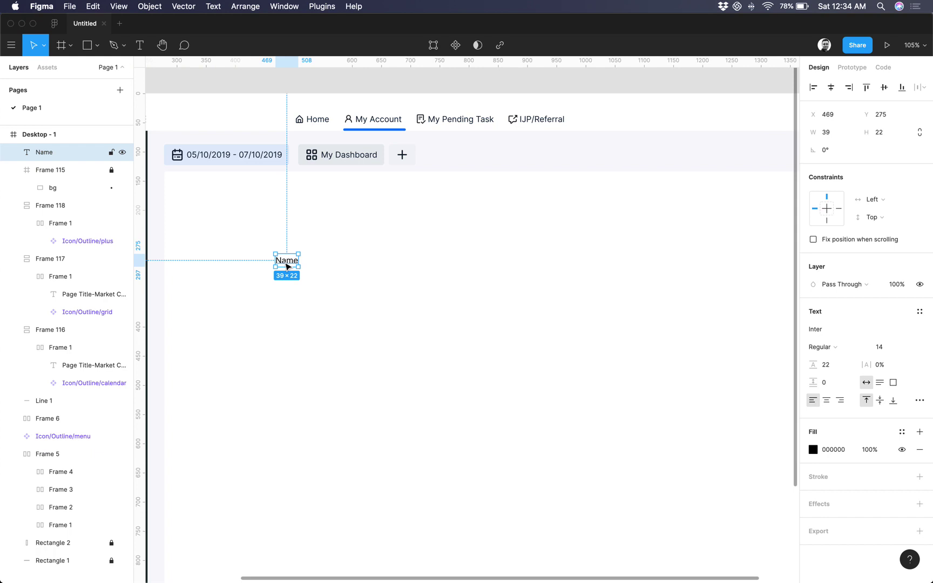
pyautogui.rightClick(288, 265)
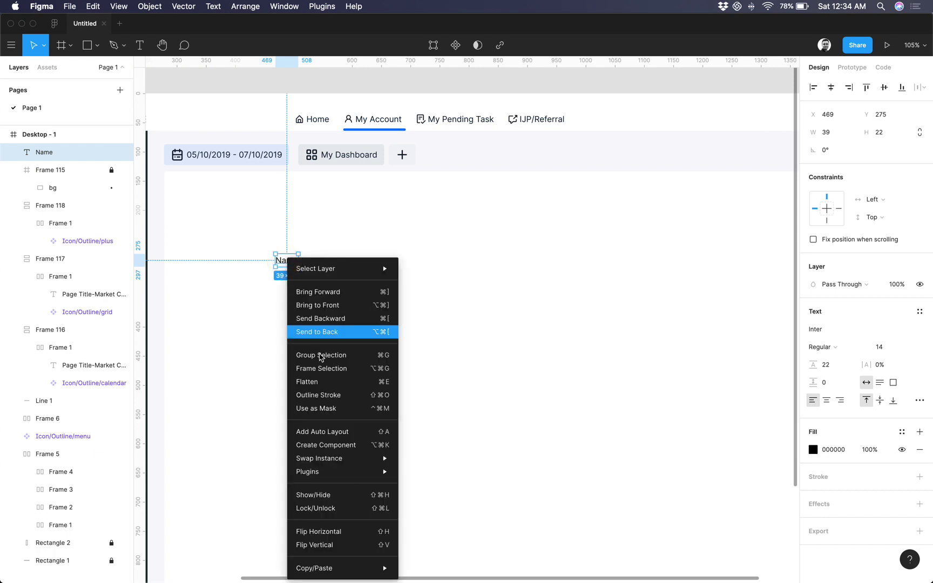
pyautogui.click(344, 431)
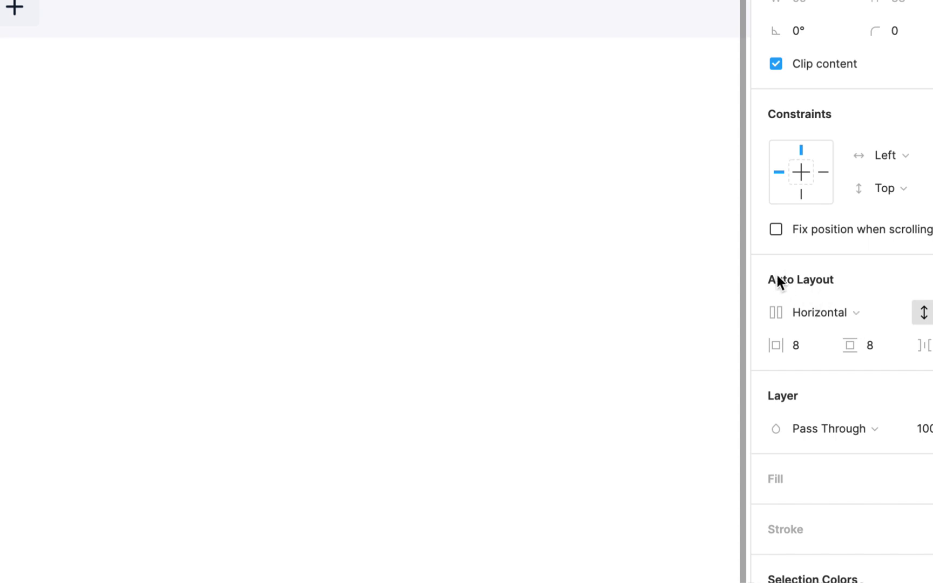
# Make the Name frame stack vertically and stretch its text to fill the width.
pyautogui.click(816, 311)
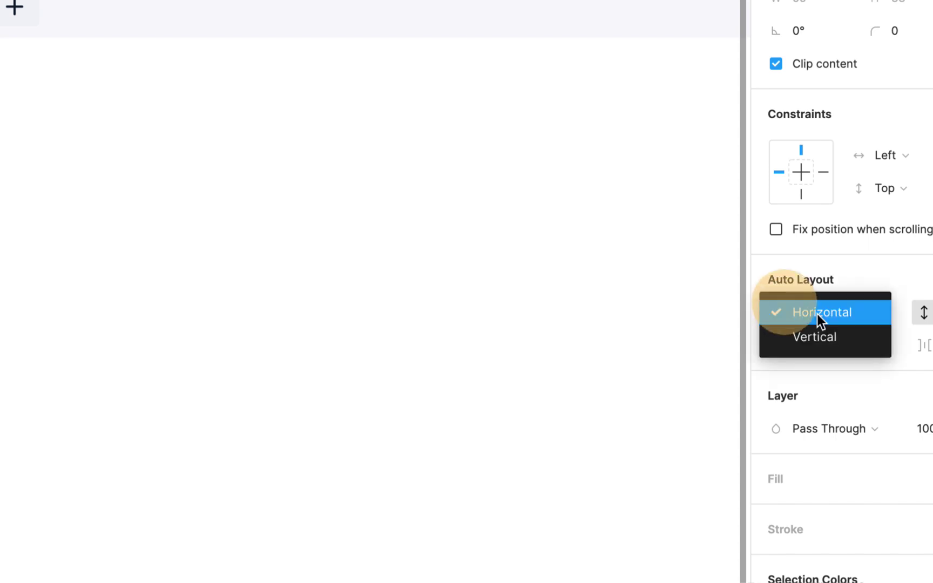
pyautogui.click(816, 330)
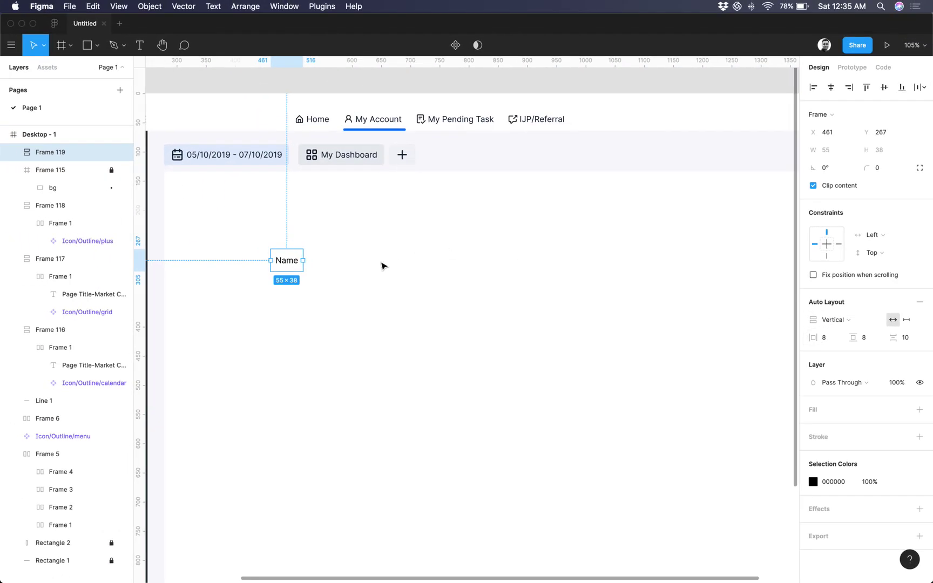
pyautogui.click(289, 262)
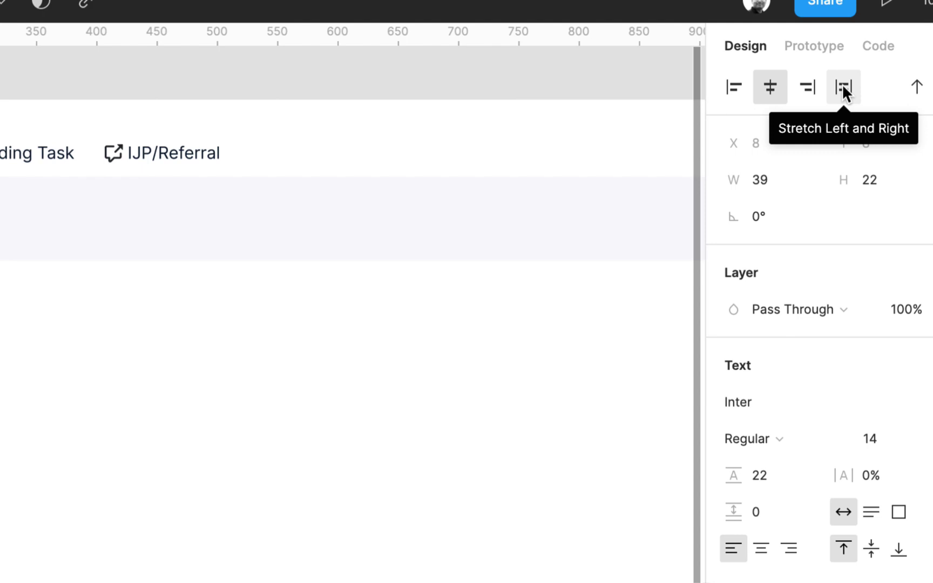
pyautogui.click(842, 87)
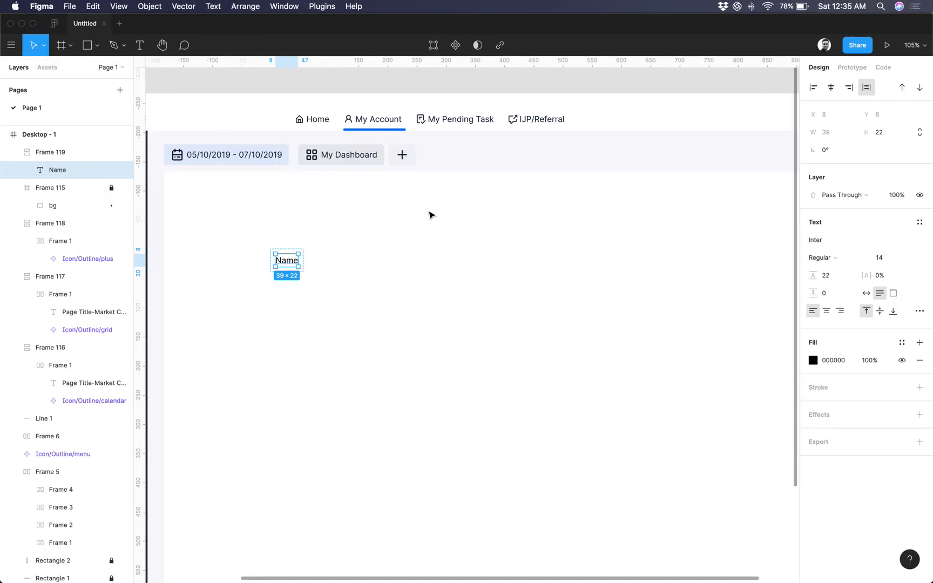
# Widen the Name frame to 118 px.
pyautogui.click(365, 239)
pyautogui.click(286, 263)
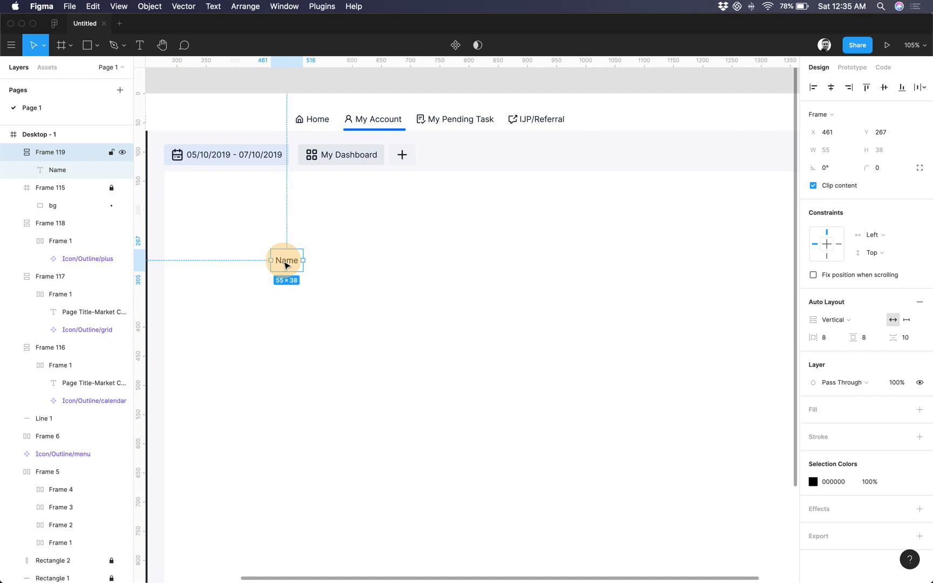
pyautogui.moveTo(302, 261); pyautogui.dragTo(340, 261)
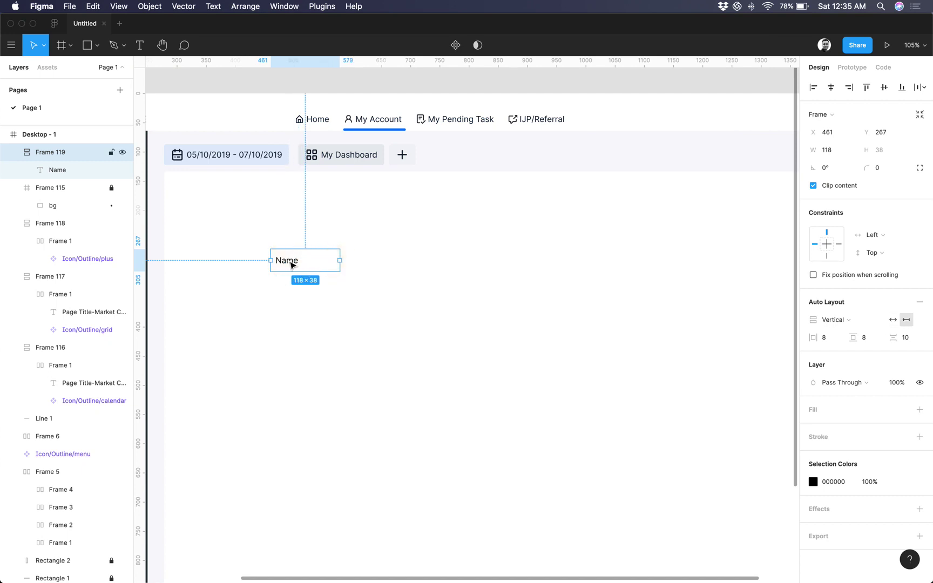
pyautogui.click(290, 263)
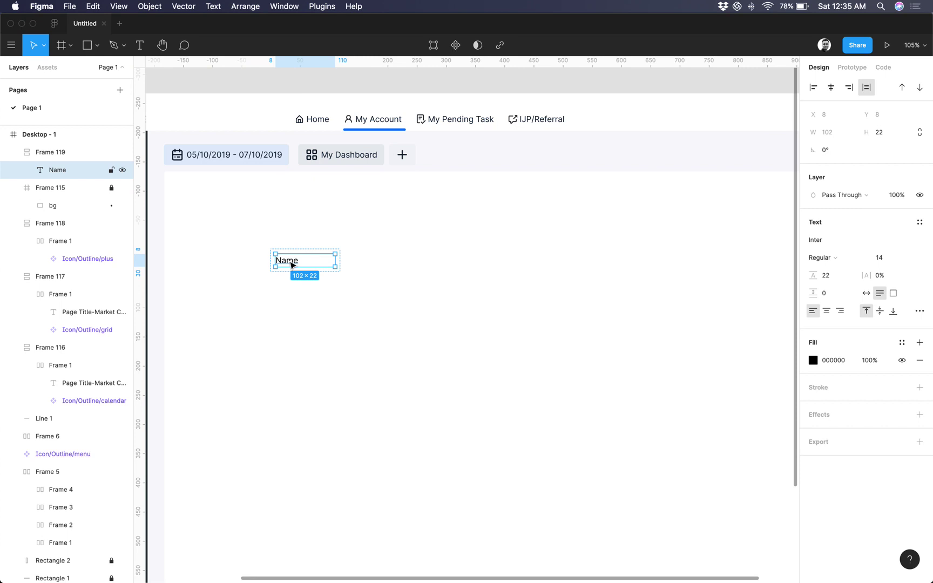
pyautogui.click(310, 293)
pyautogui.click(287, 261)
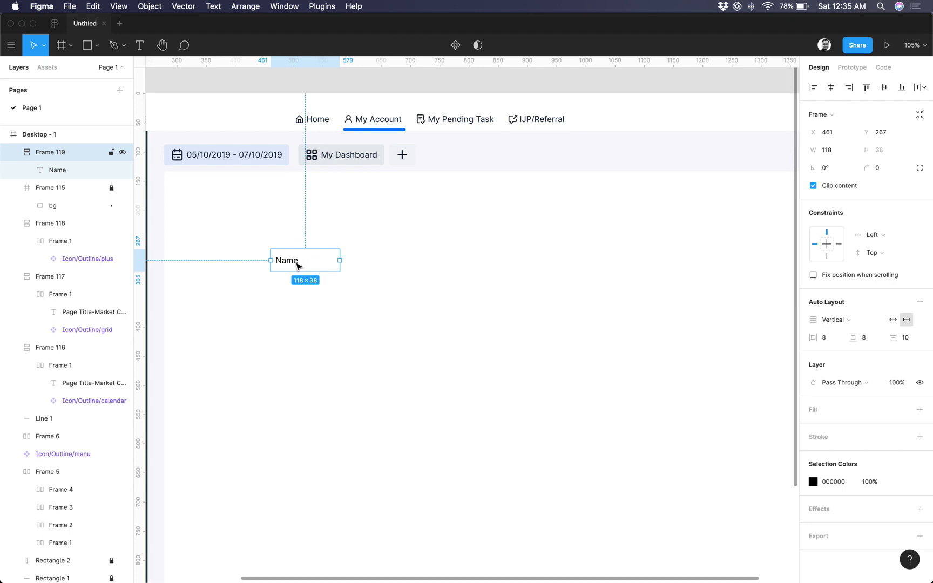
# Duplicate the Name frame downward into a column of seven rows.
pyautogui.rightClick(298, 264)
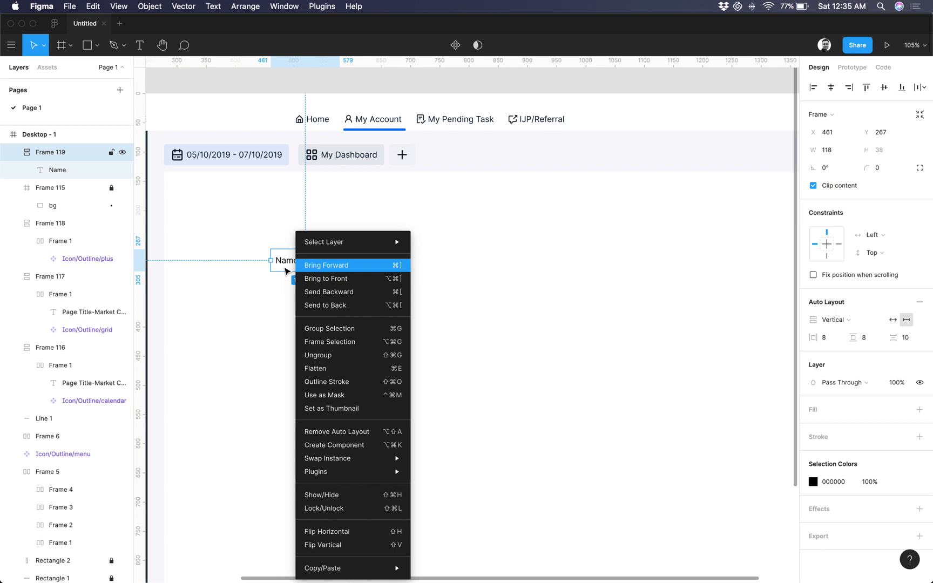
pyautogui.click(286, 266)
pyautogui.rightClick(277, 269)
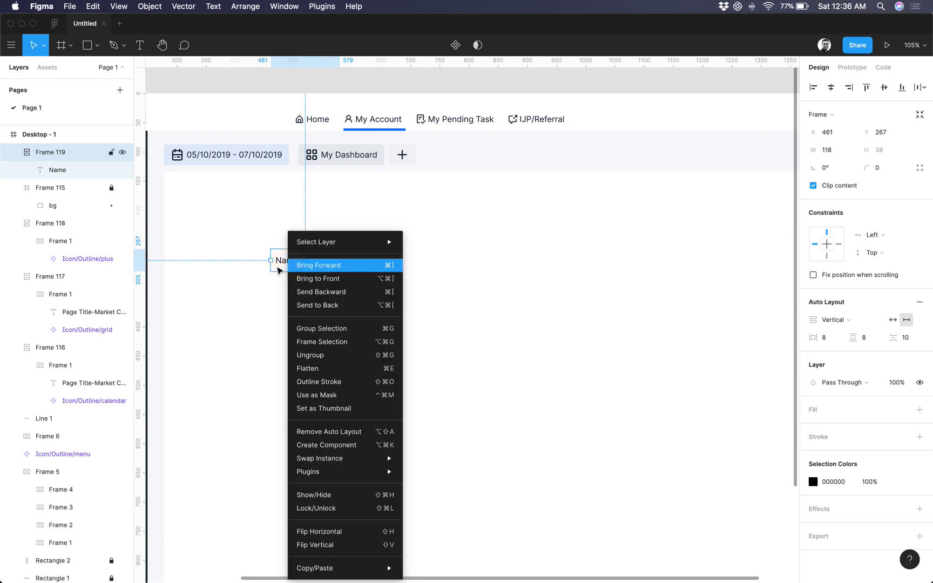
pyautogui.click(290, 268)
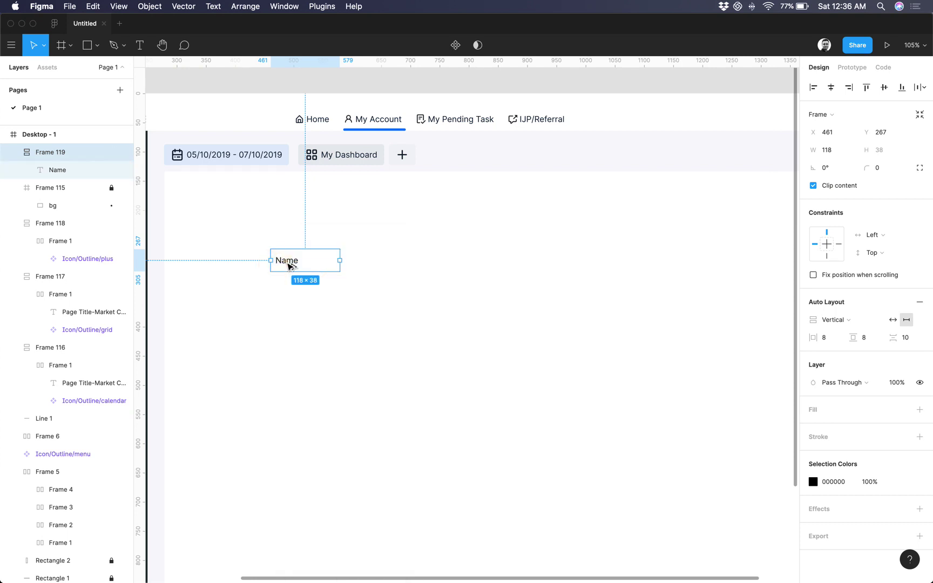
pyautogui.moveTo(289, 268); pyautogui.dragTo(286, 288)
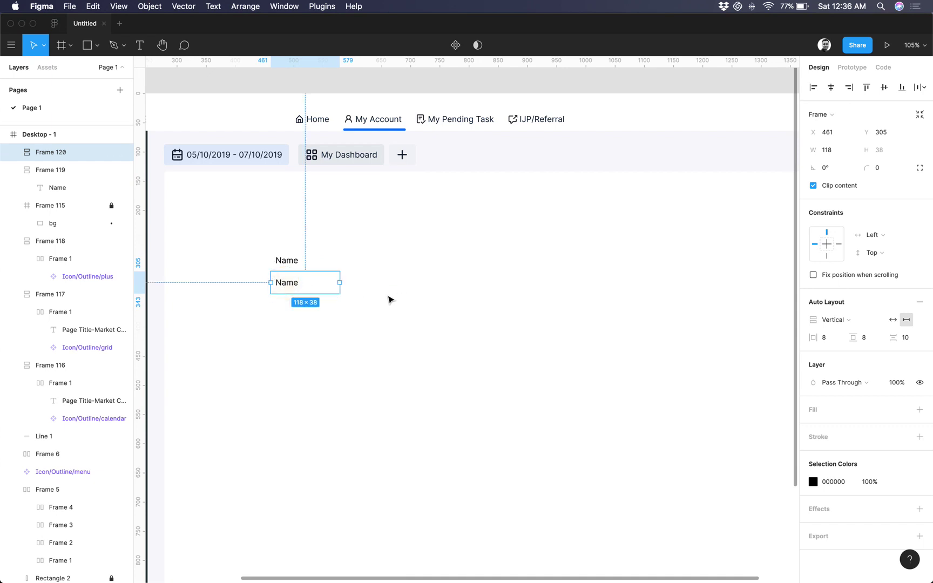
pyautogui.press('super+d')
pyautogui.press('super+d')
pyautogui.press('super+d')
pyautogui.press('super+d')
pyautogui.press('super+d')
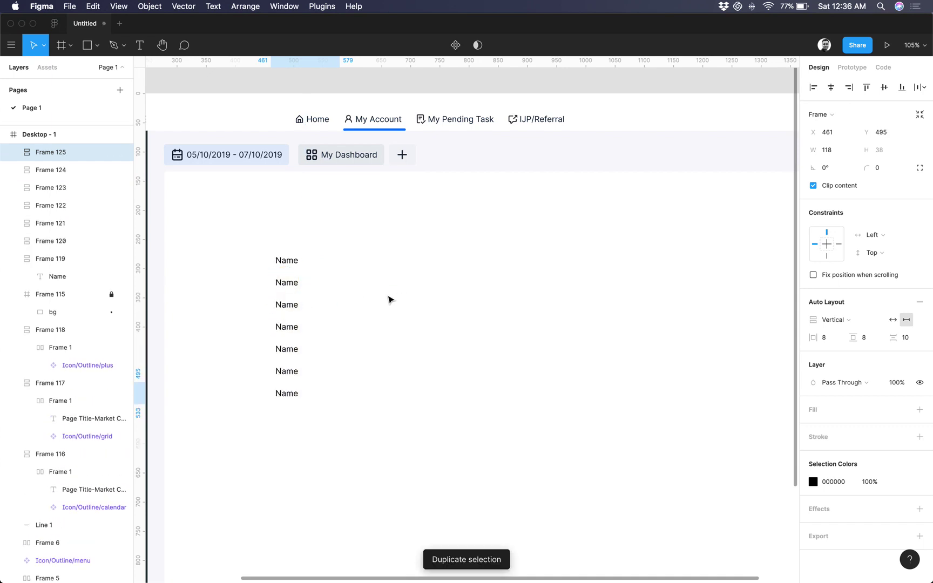
# Select the Name texts in the six lower rows.
pyautogui.doubleClick(287, 283)
pyautogui.keyDown('shift'); pyautogui.click(287, 305); pyautogui.keyUp('shift')
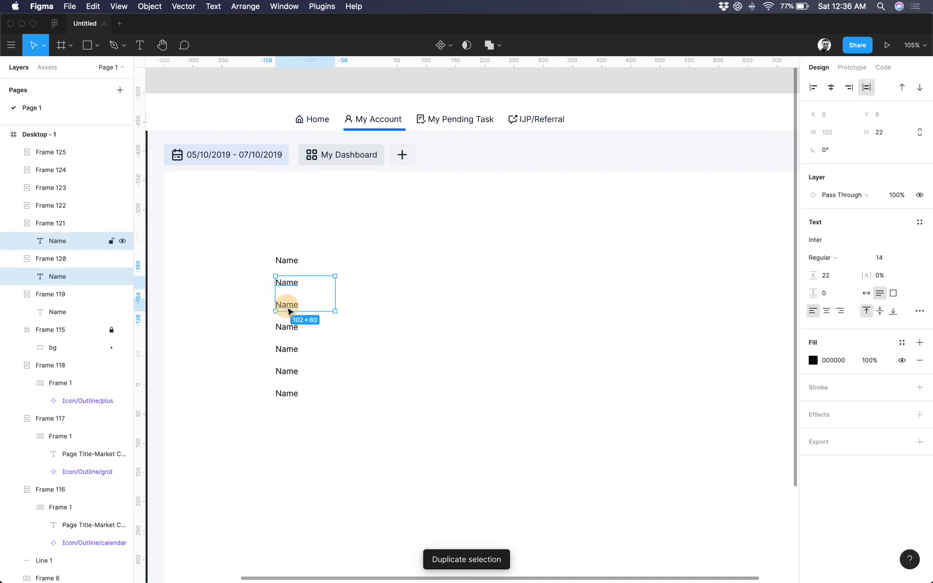
pyautogui.keyDown('shift'); pyautogui.click(287, 327); pyautogui.keyUp('shift')
pyautogui.keyDown('shift'); pyautogui.click(286, 350); pyautogui.keyUp('shift')
pyautogui.keyDown('shift'); pyautogui.click(287, 371); pyautogui.keyUp('shift')
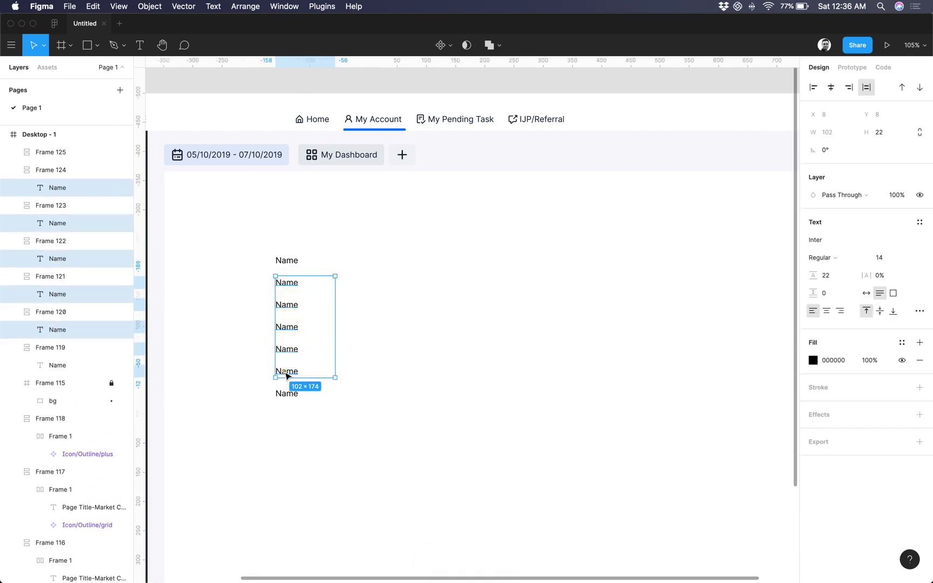
pyautogui.keyDown('shift'); pyautogui.click(289, 394); pyautogui.keyUp('shift')
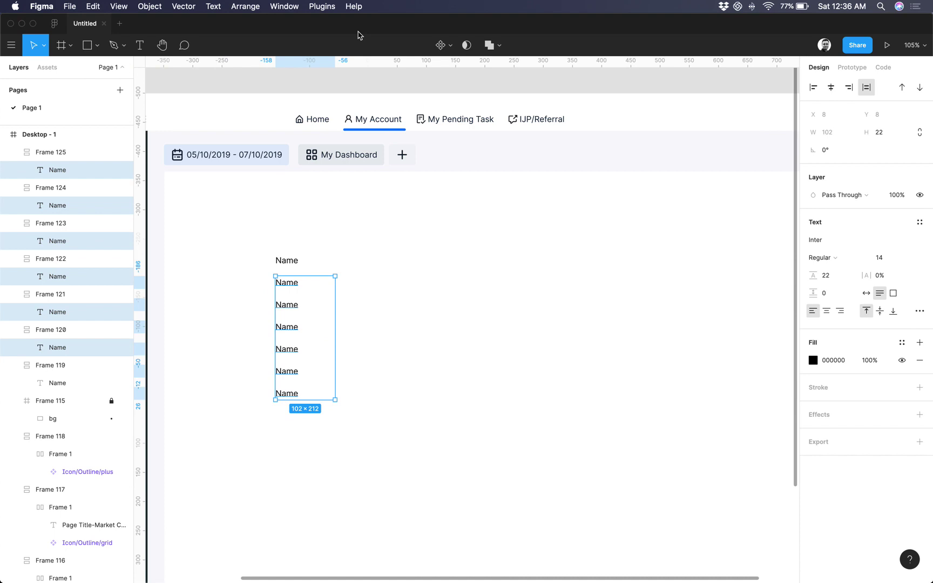
# Fill the six lower Name labels with Content Reel's Full Name (first last) samples.
pyautogui.click(322, 7)
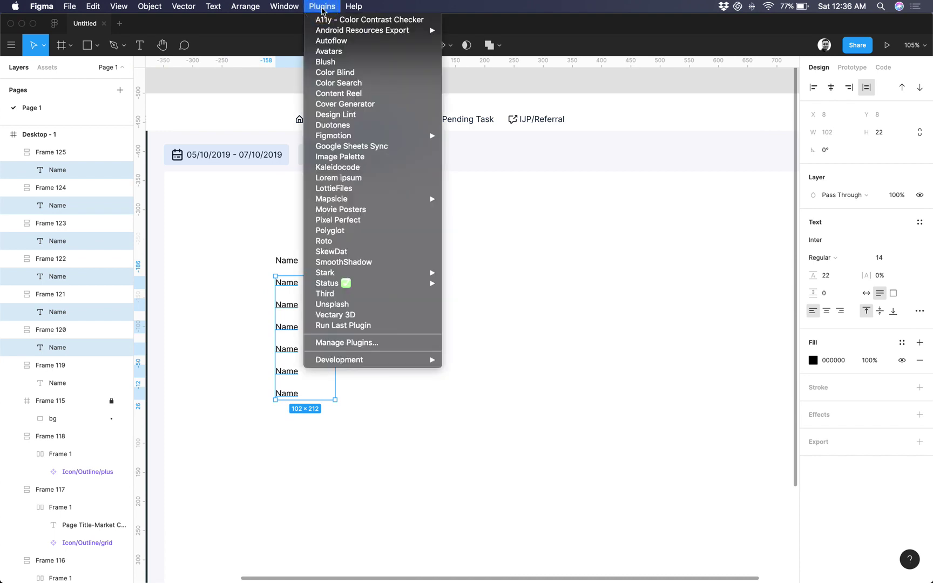
pyautogui.click(379, 95)
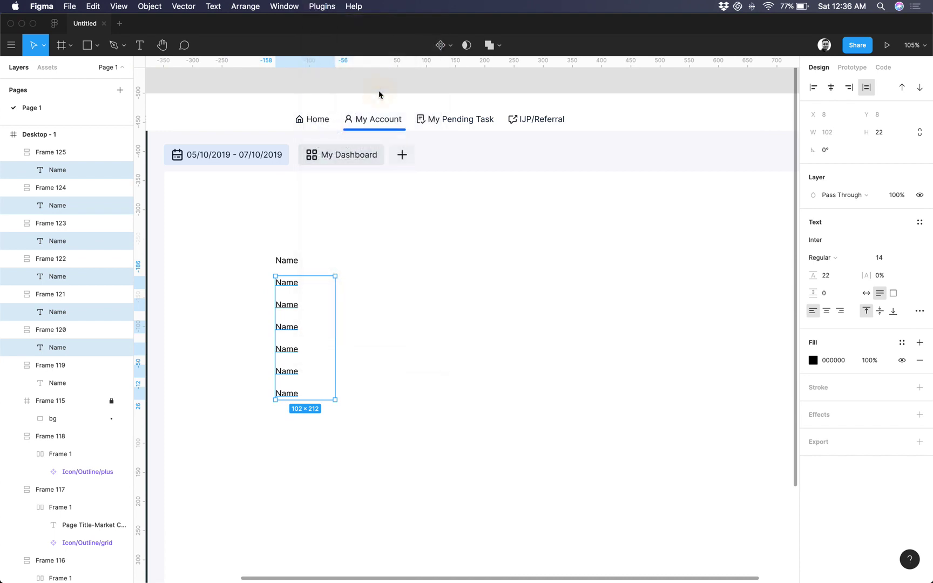
pyautogui.moveTo(700, 231); pyautogui.dragTo(585, 152)
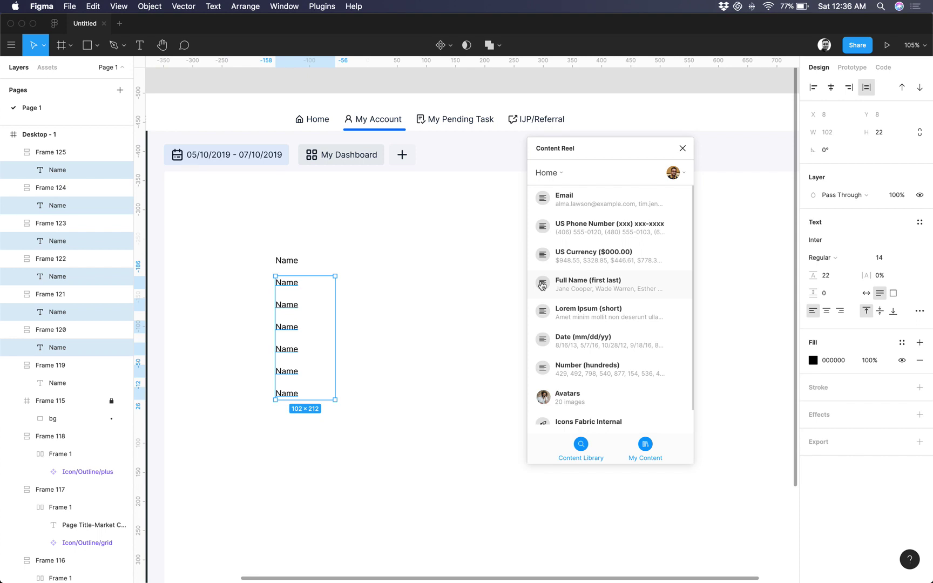
pyautogui.click(541, 285)
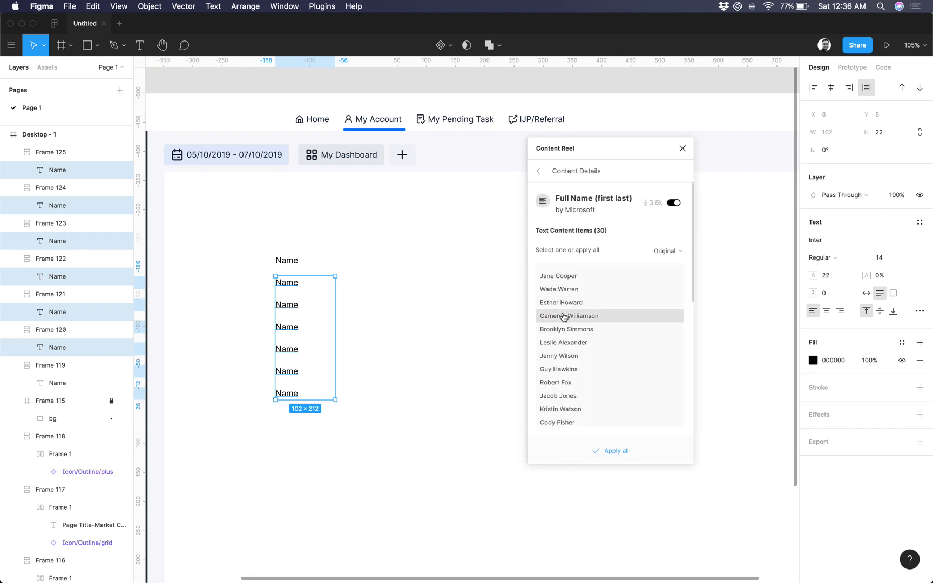
pyautogui.click(614, 451)
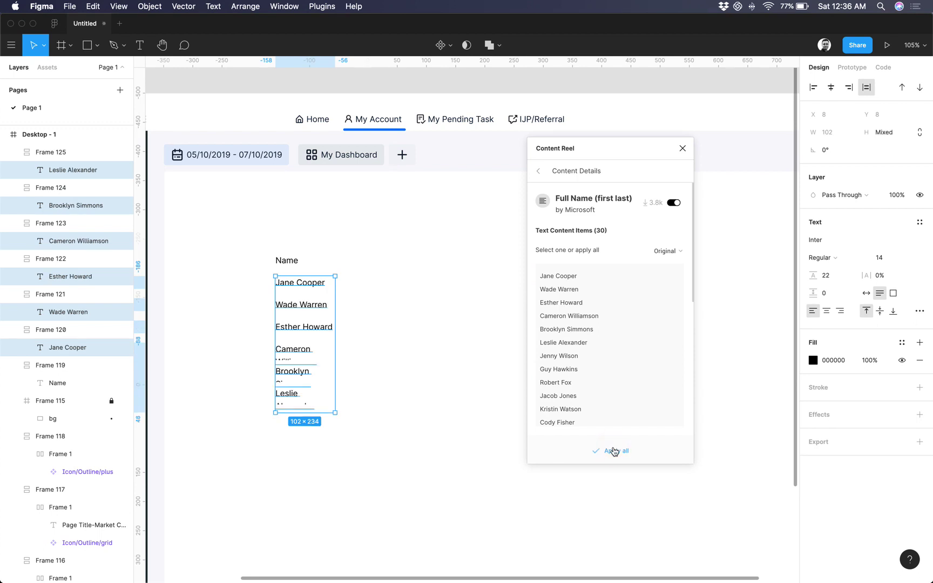
pyautogui.click(469, 396)
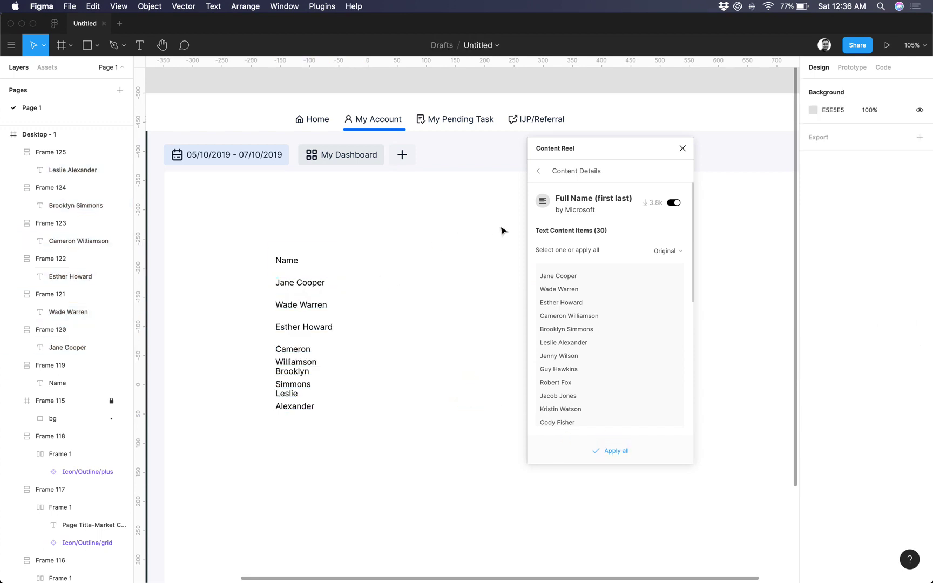
# Select all seven name rows from Name to Leslie Alexander and widen them.
pyautogui.click(313, 261)
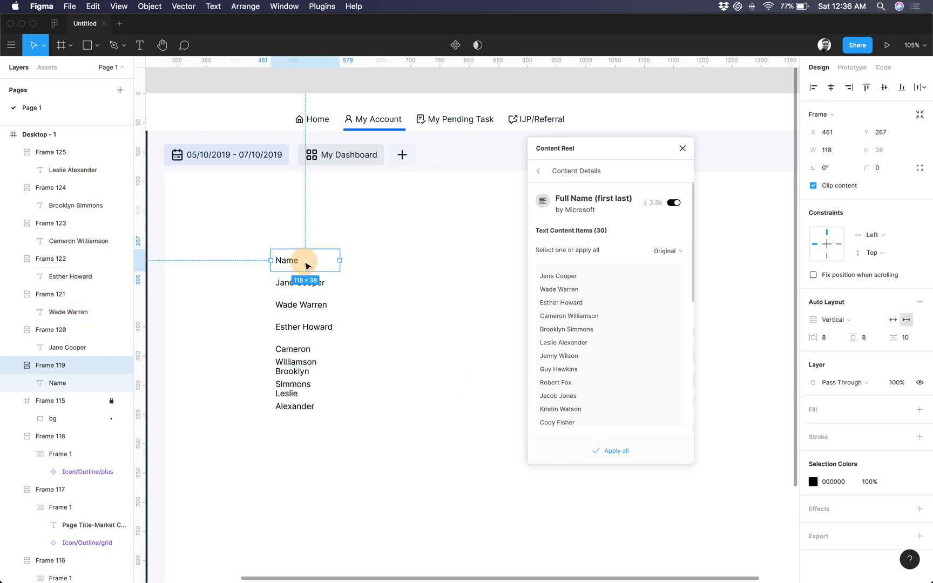
pyautogui.keyDown('shift'); pyautogui.click(331, 285); pyautogui.keyUp('shift')
pyautogui.keyDown('shift'); pyautogui.click(323, 306); pyautogui.keyUp('shift')
pyautogui.keyDown('shift'); pyautogui.click(323, 328); pyautogui.keyUp('shift')
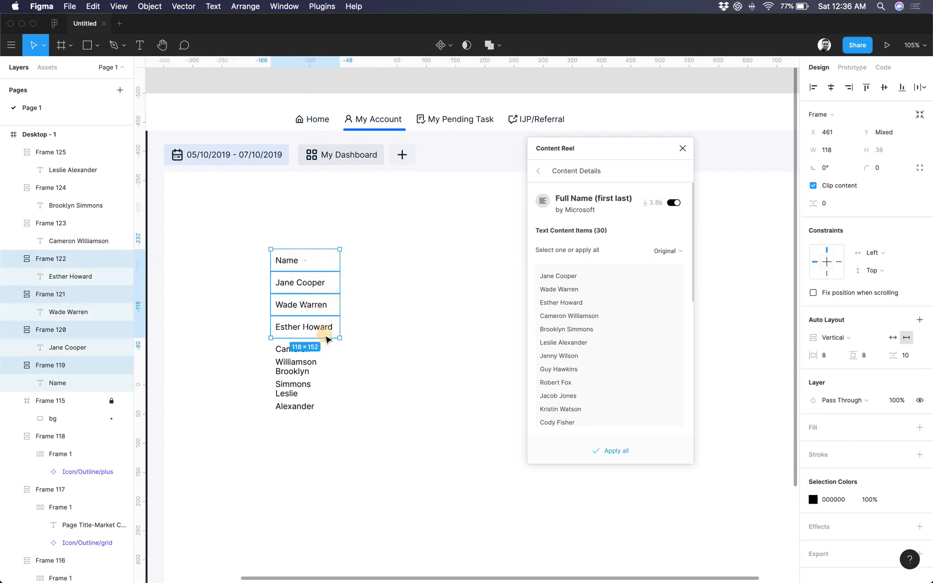
pyautogui.keyDown('shift'); pyautogui.click(321, 352); pyautogui.keyUp('shift')
pyautogui.keyDown('shift'); pyautogui.click(323, 386); pyautogui.keyUp('shift')
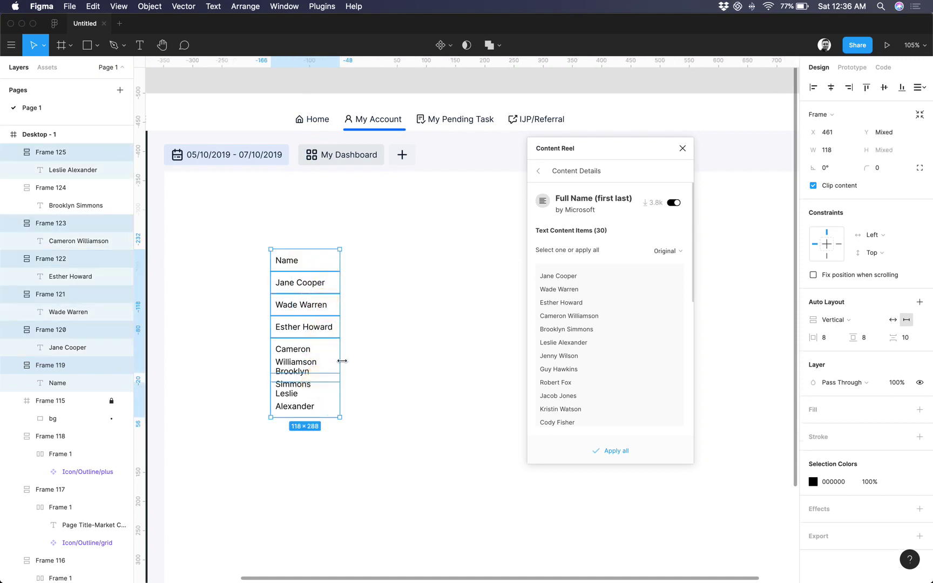
pyautogui.moveTo(345, 359); pyautogui.dragTo(367, 359)
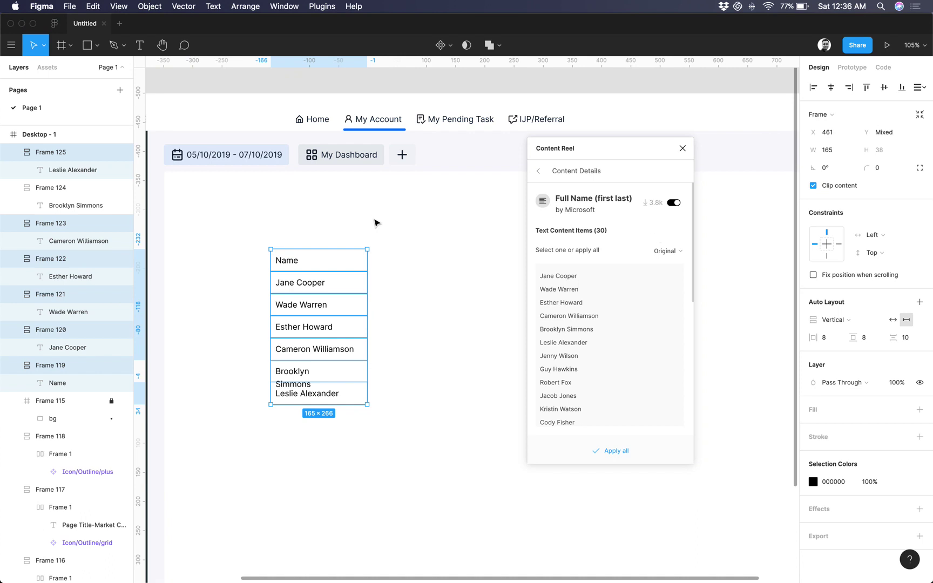
# Wrap the rows in an auto-layout frame, widen it, then remove the wrapper again.
pyautogui.hotkey('shift', 'a')
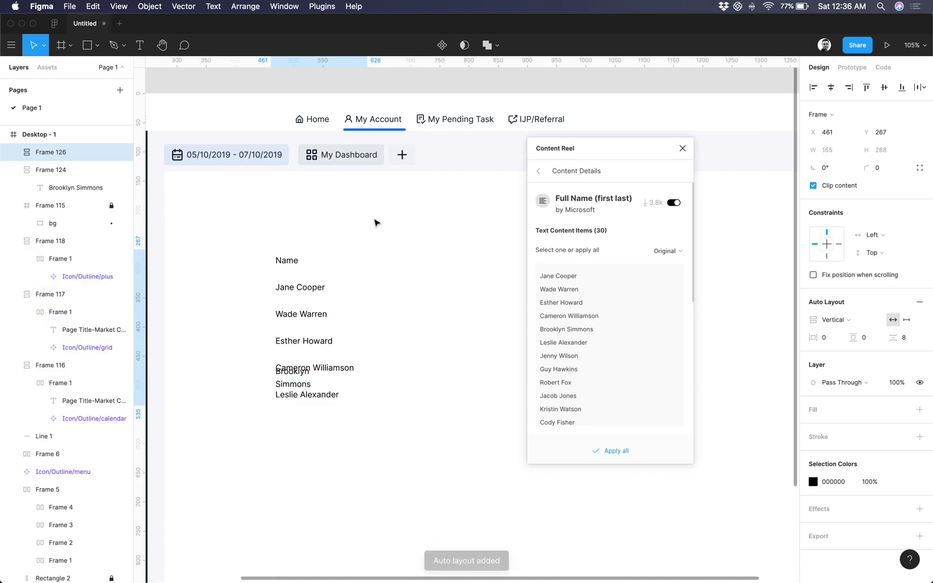
pyautogui.scroll(-1, 377, 218)
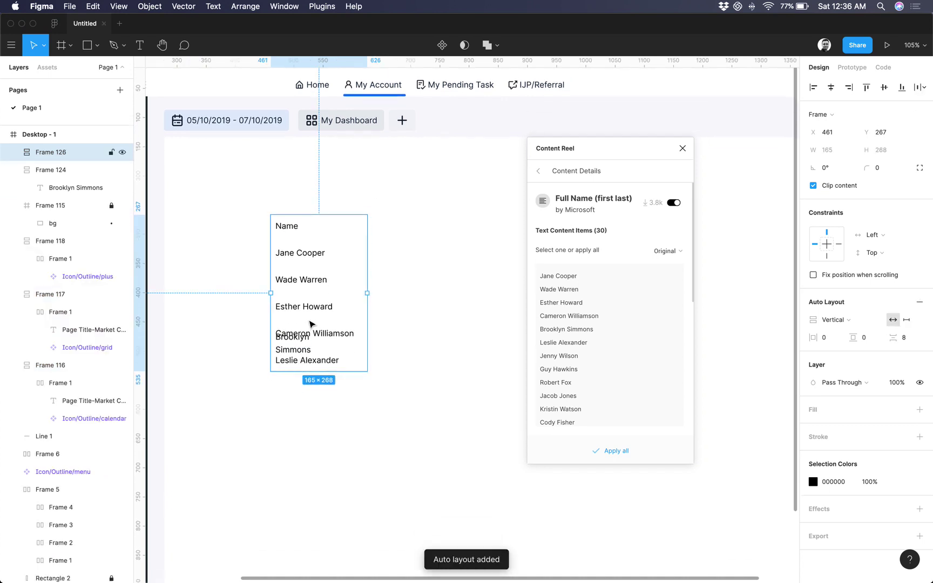
pyautogui.moveTo(367, 293); pyautogui.dragTo(425, 295)
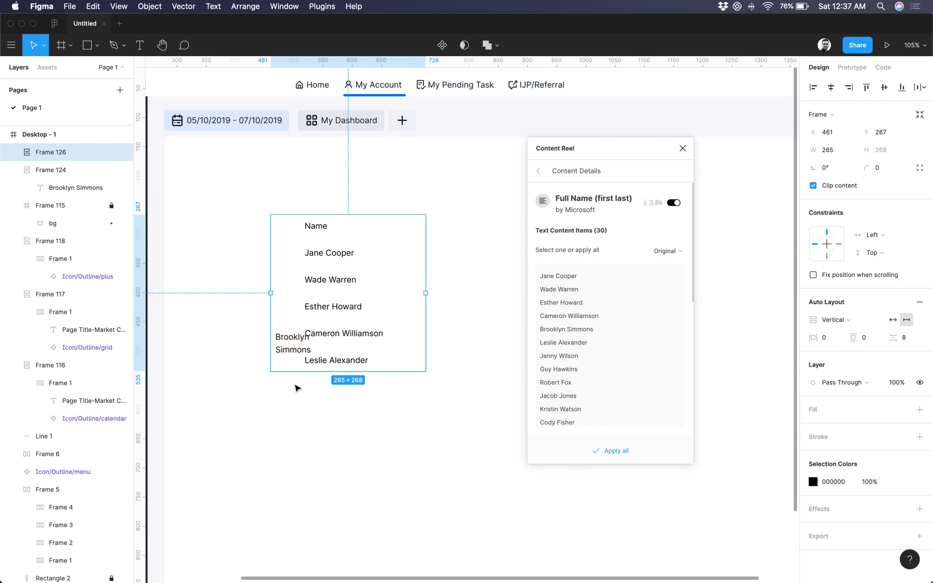
pyautogui.press('super+shift+g')
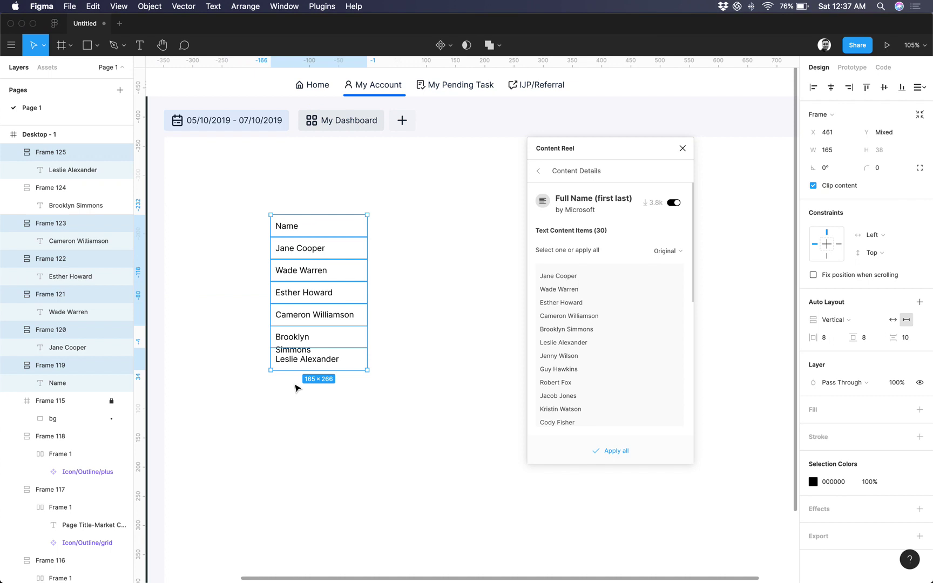
# Fit Brooklyn Simmons on one line, then wrap all seven rows in an auto-layout column about 250 wide.
pyautogui.click(295, 388)
pyautogui.click(295, 336)
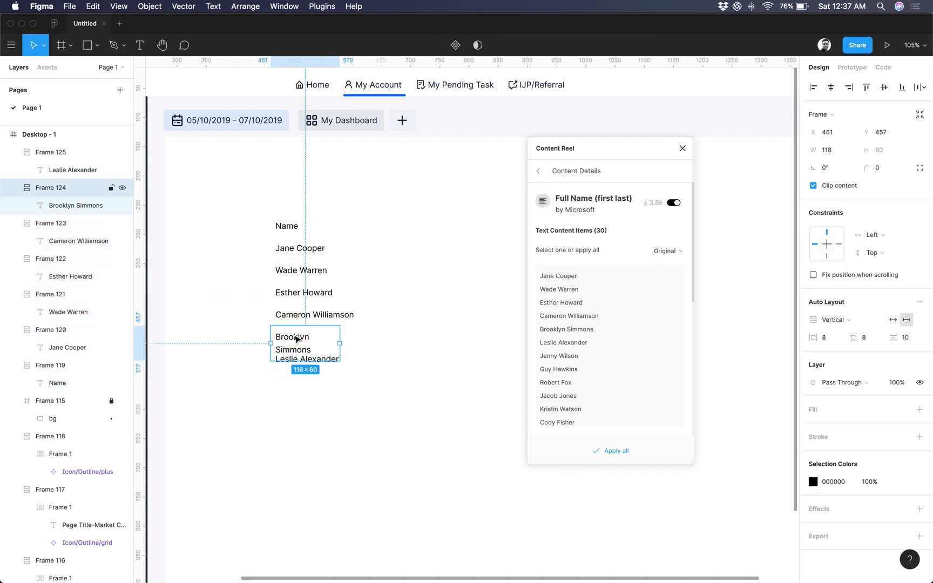
pyautogui.moveTo(339, 342); pyautogui.dragTo(372, 337)
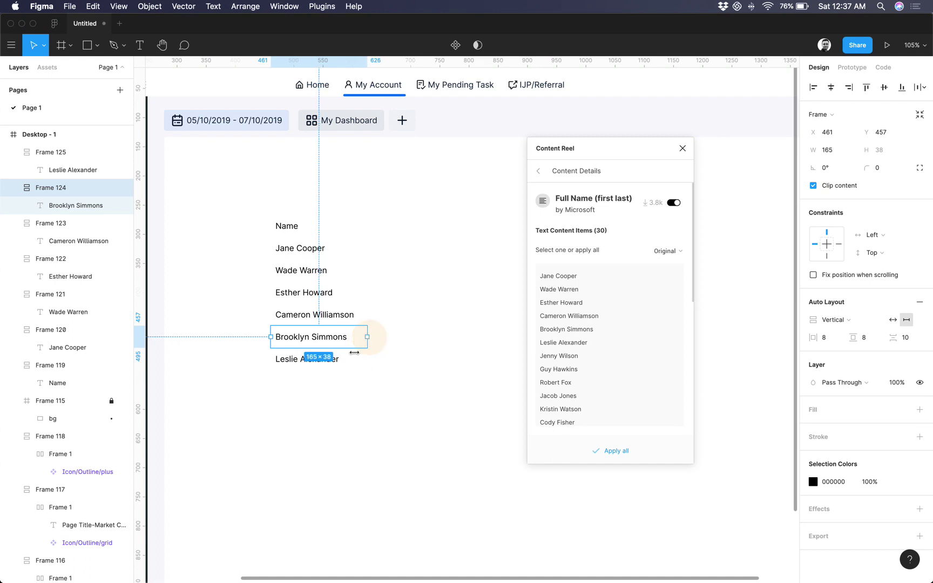
pyautogui.click(354, 381)
pyautogui.moveTo(367, 406); pyautogui.dragTo(244, 200)
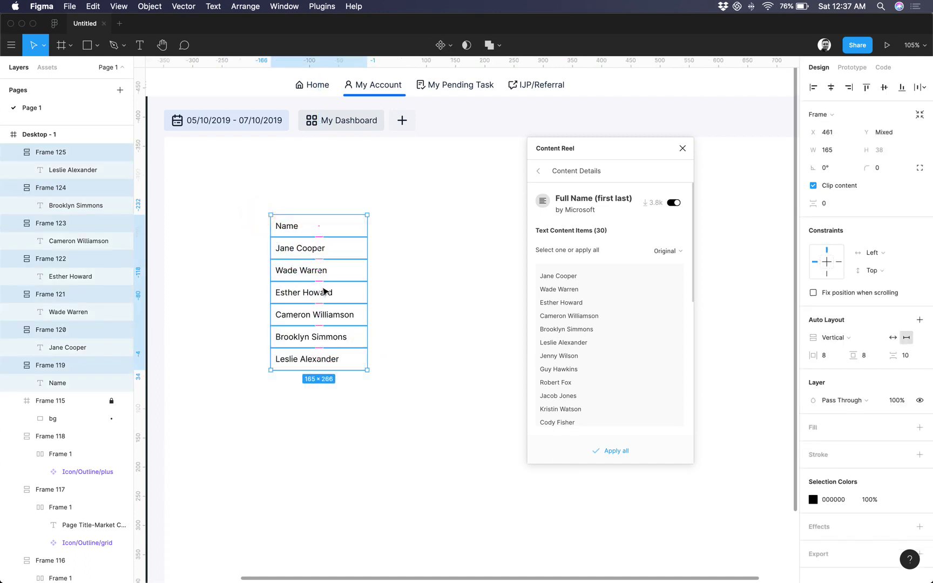
pyautogui.hotkey('shift', 'a')
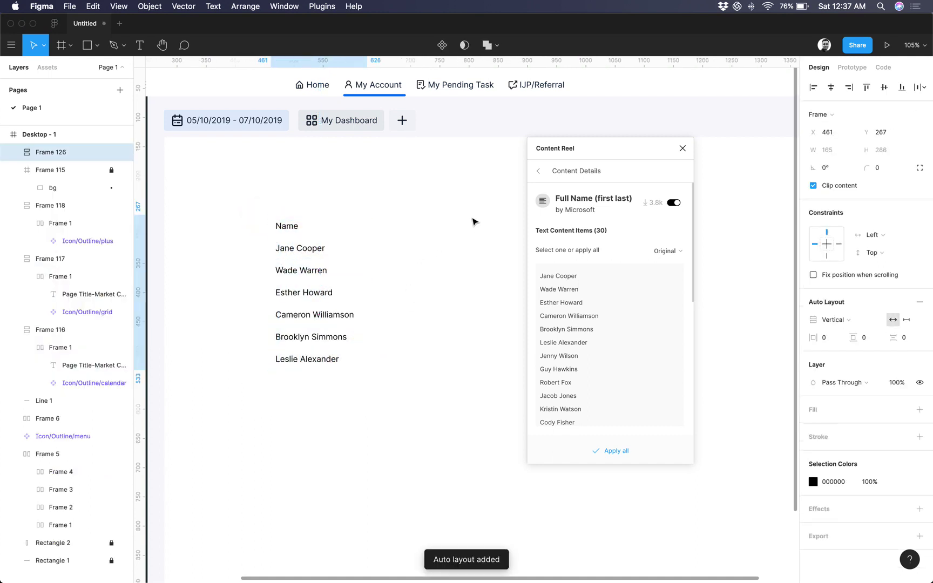
pyautogui.moveTo(368, 292); pyautogui.dragTo(395, 292)
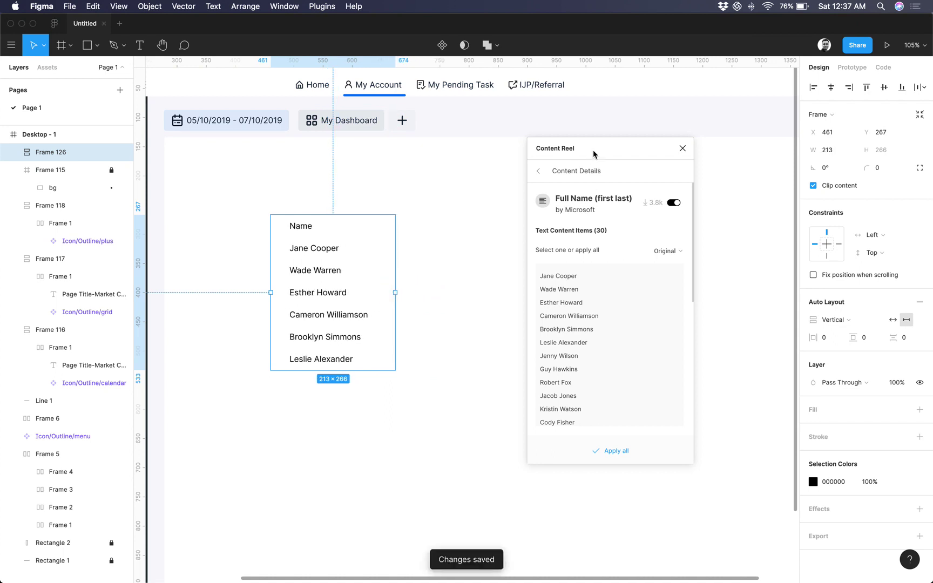
# Make two copies of the name column side by side to its right.
pyautogui.moveTo(593, 154); pyautogui.dragTo(719, 308)
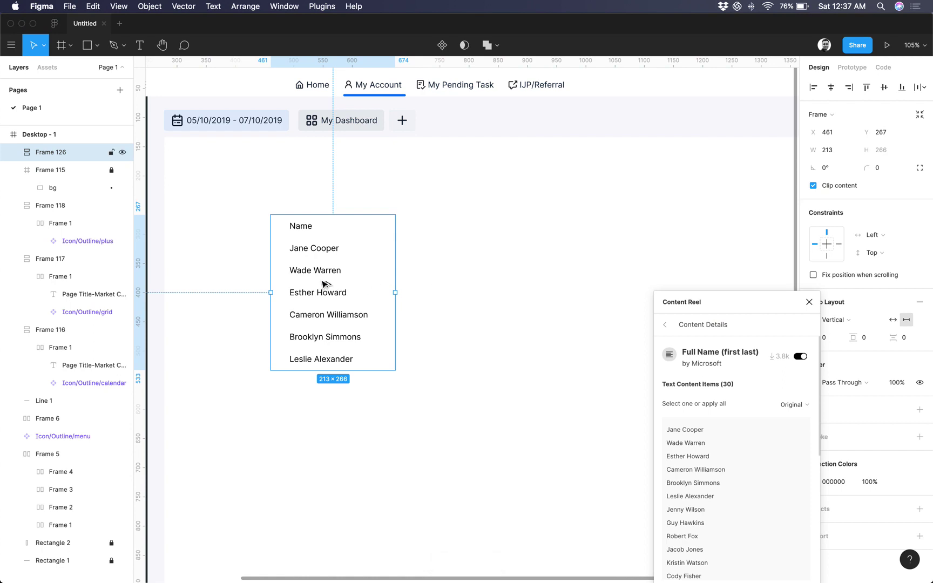
pyautogui.moveTo(324, 283); pyautogui.dragTo(441, 286)
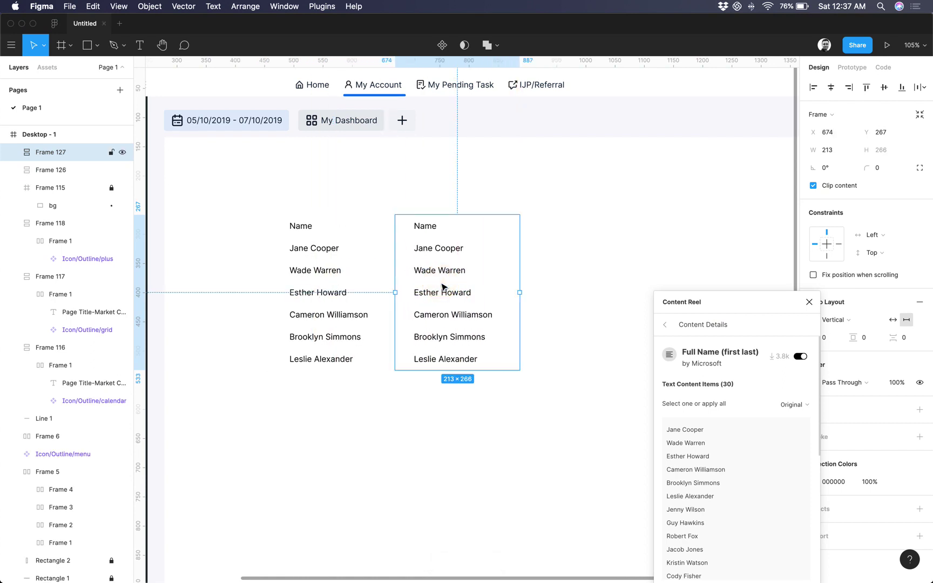
pyautogui.press('super+d')
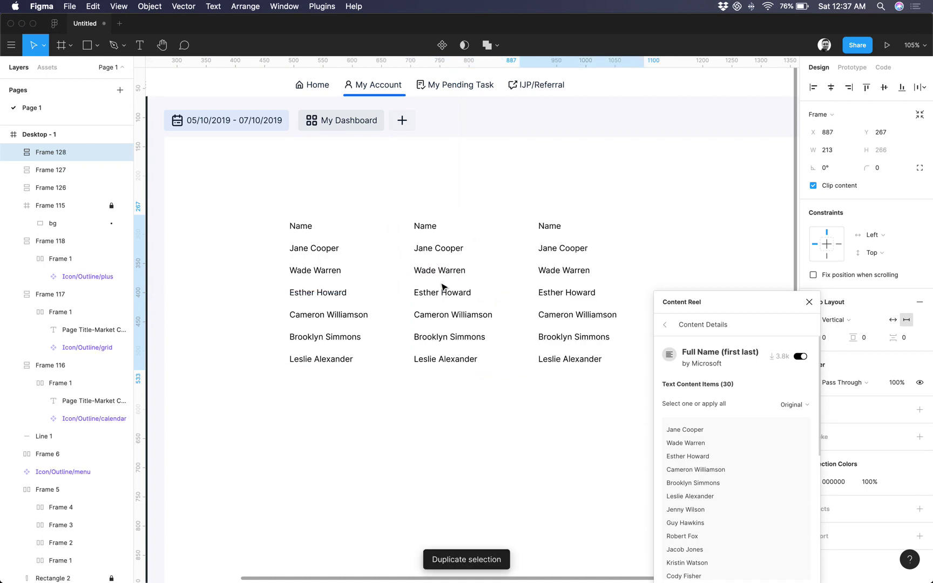
# Rename the copied columns' headers to 'Email' and 'Phone No.'.
pyautogui.doubleClick(427, 225)
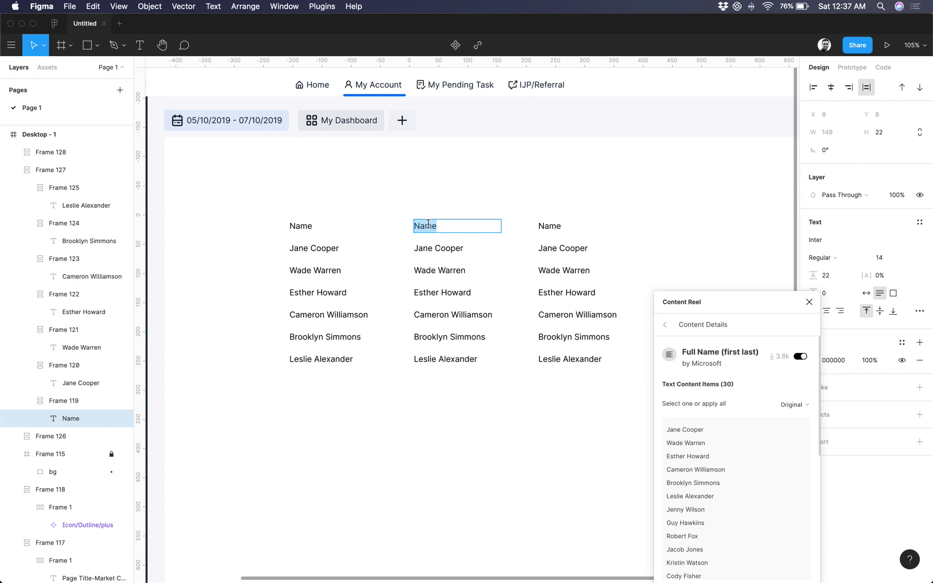
pyautogui.write('Email')
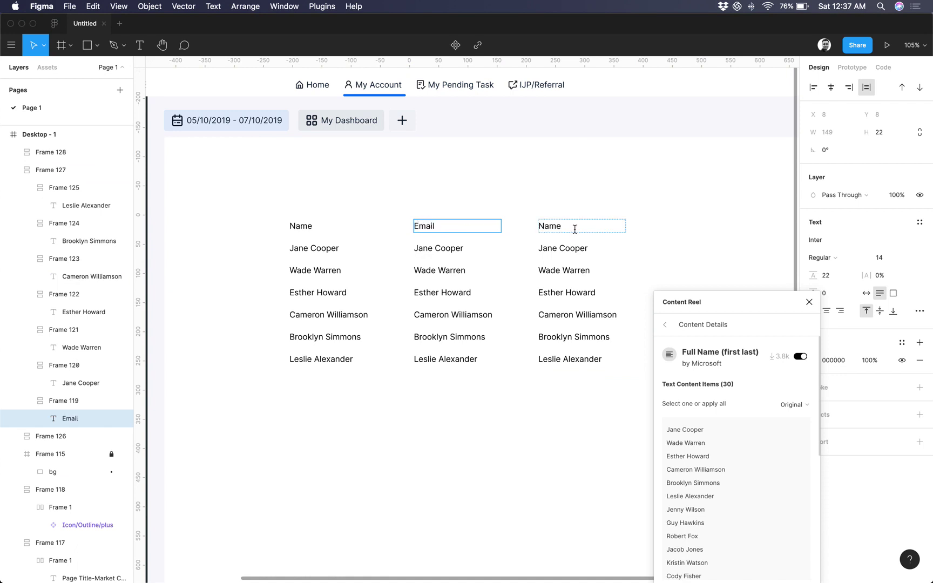
pyautogui.doubleClick(561, 227)
pyautogui.write('Phomnr')
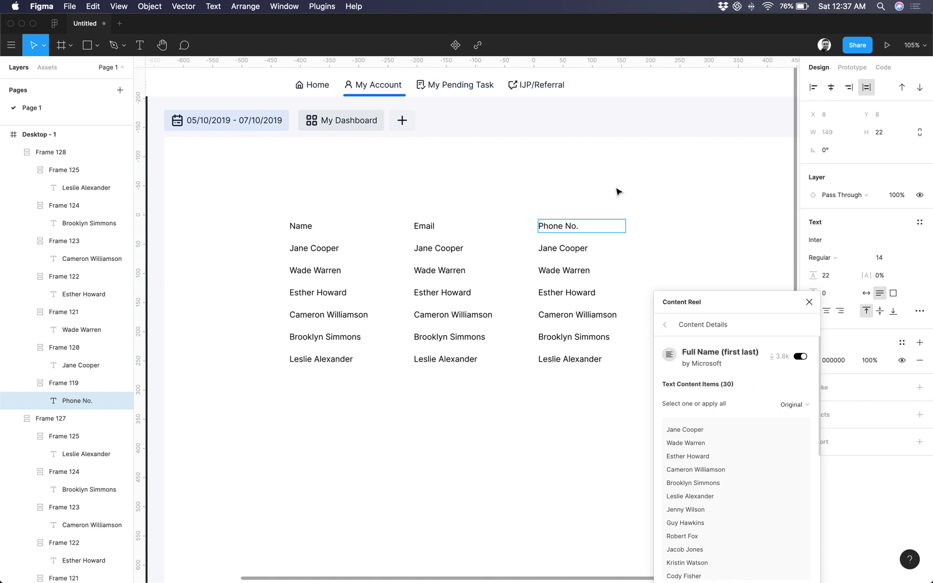
# Wrap the Name, Email and Phone No. columns in a horizontal auto-layout frame.
pyautogui.click(608, 184)
pyautogui.click(312, 272)
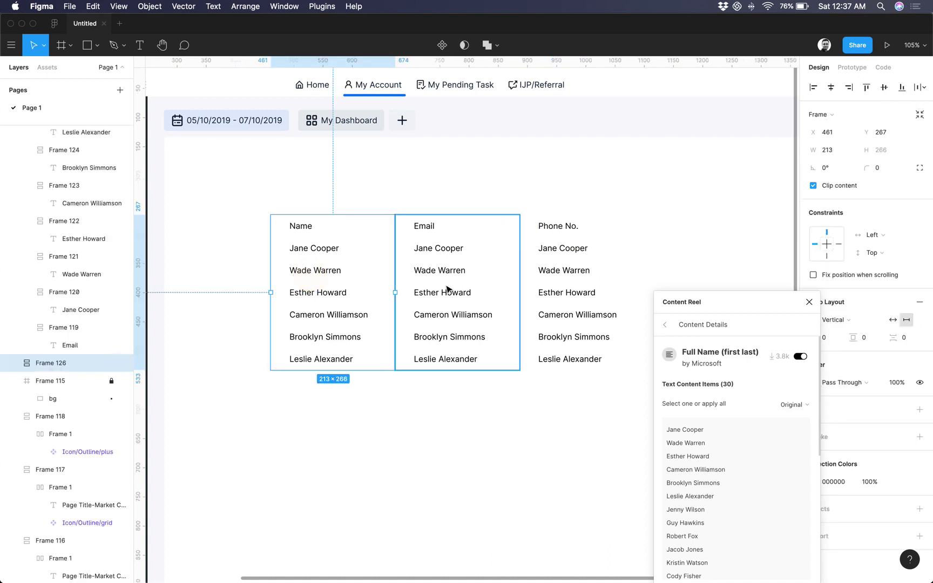
pyautogui.keyDown('shift'); pyautogui.click(447, 290); pyautogui.keyUp('shift')
pyautogui.keyDown('shift'); pyautogui.click(551, 293); pyautogui.keyUp('shift')
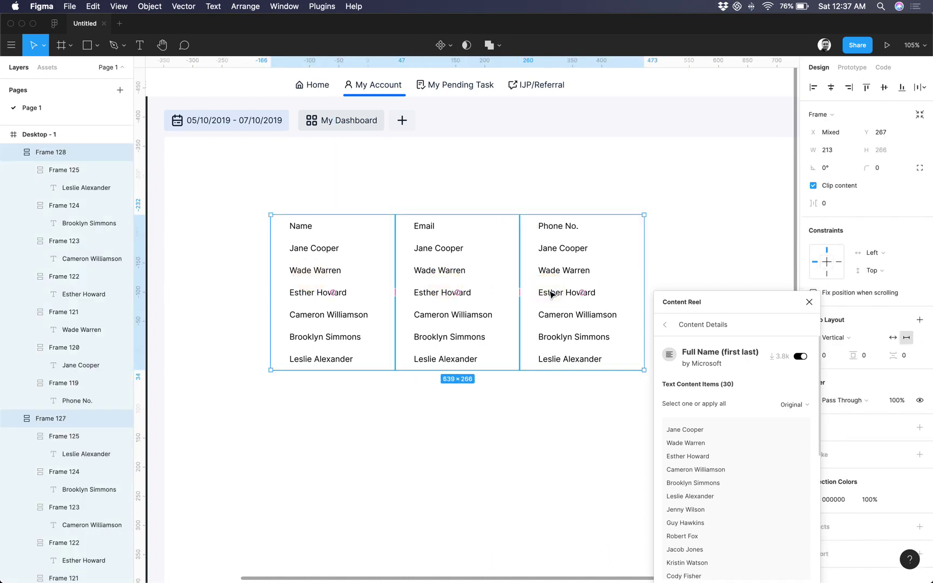
pyautogui.hotkey('shift', 'a')
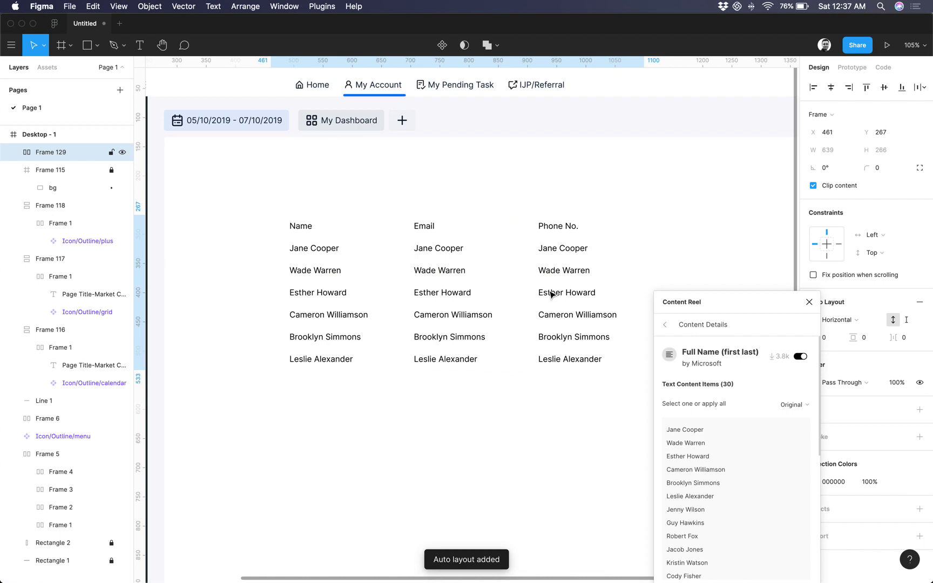
# Align the three columns along their tops.
pyautogui.doubleClick(331, 291)
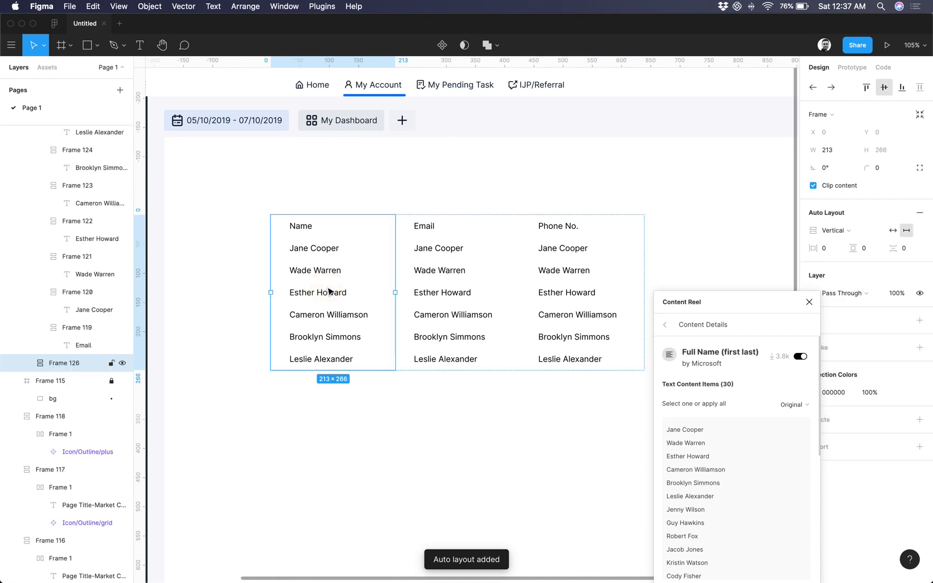
pyautogui.keyDown('shift'); pyautogui.click(459, 268); pyautogui.keyUp('shift')
pyautogui.keyDown('shift'); pyautogui.click(562, 272); pyautogui.keyUp('shift')
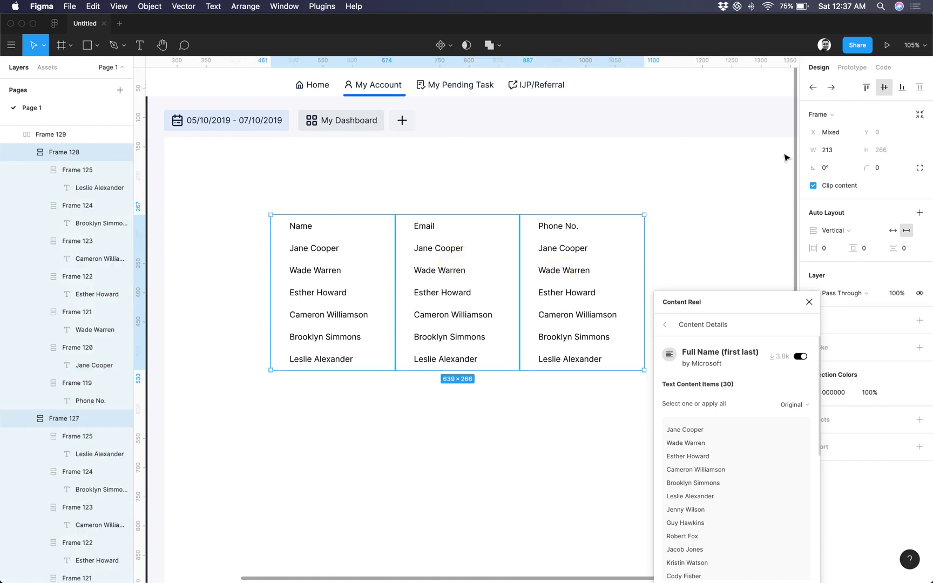
pyautogui.click(866, 87)
pyautogui.click(663, 201)
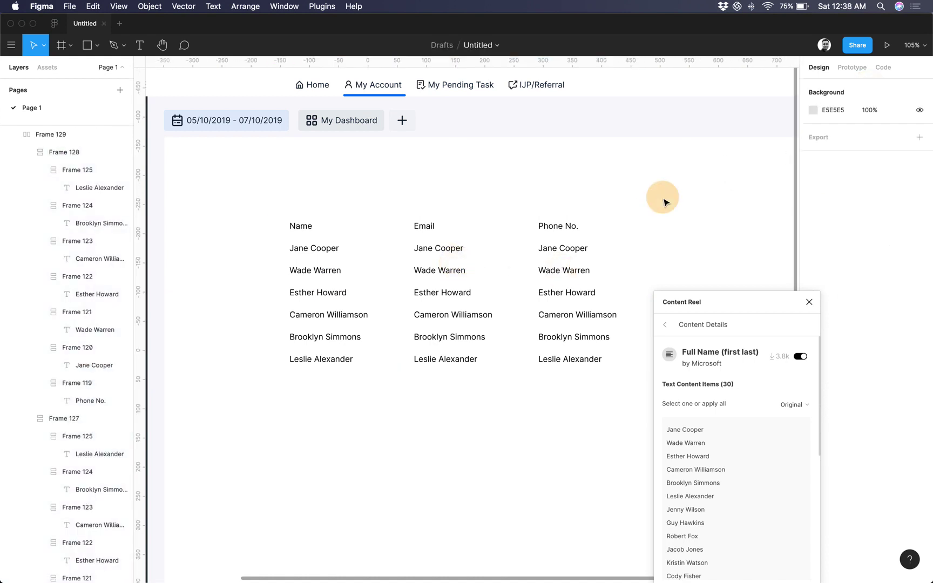
# Replace the six Email-column names with Content Reel sample email addresses.
pyautogui.click(444, 248)
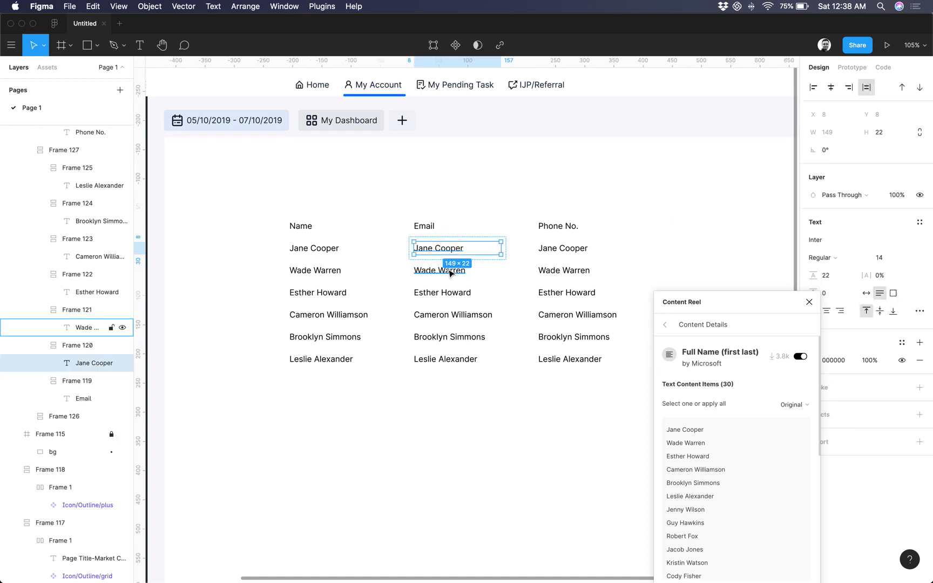
pyautogui.keyDown('shift'); pyautogui.click(447, 270); pyautogui.keyUp('shift')
pyautogui.keyDown('shift'); pyautogui.click(437, 292); pyautogui.keyUp('shift')
pyautogui.keyDown('shift'); pyautogui.click(432, 314); pyautogui.keyUp('shift')
pyautogui.keyDown('shift'); pyautogui.click(425, 336); pyautogui.keyUp('shift')
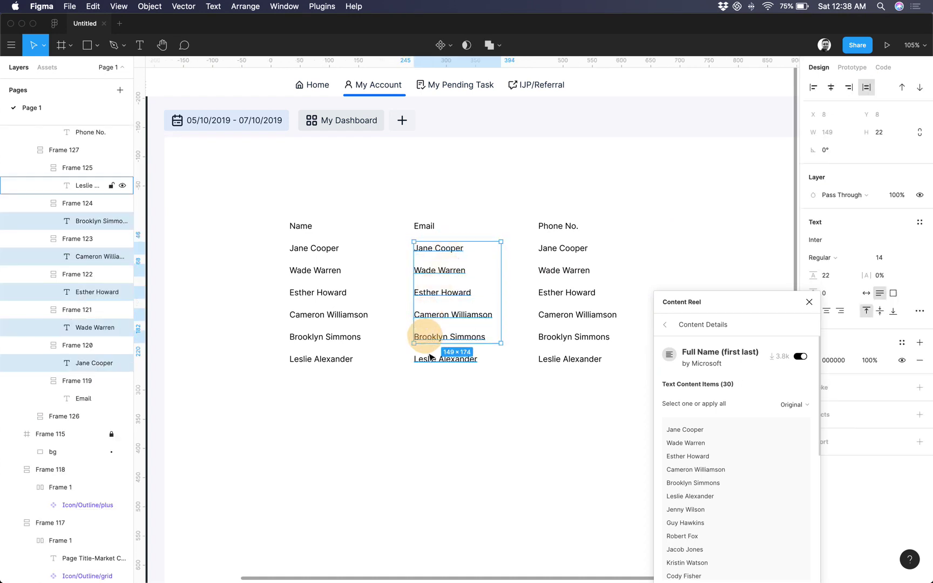
pyautogui.keyDown('shift'); pyautogui.click(430, 357); pyautogui.keyUp('shift')
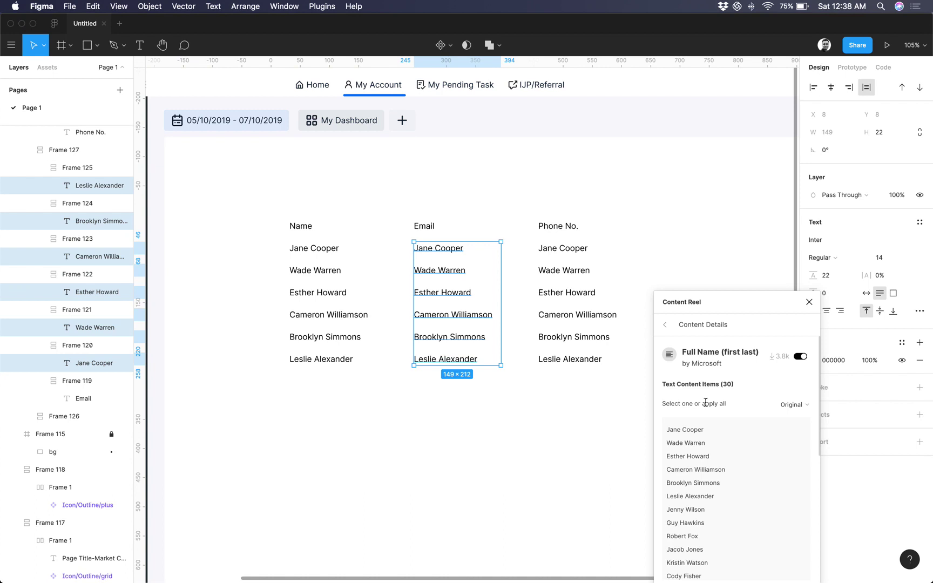
pyautogui.click(664, 324)
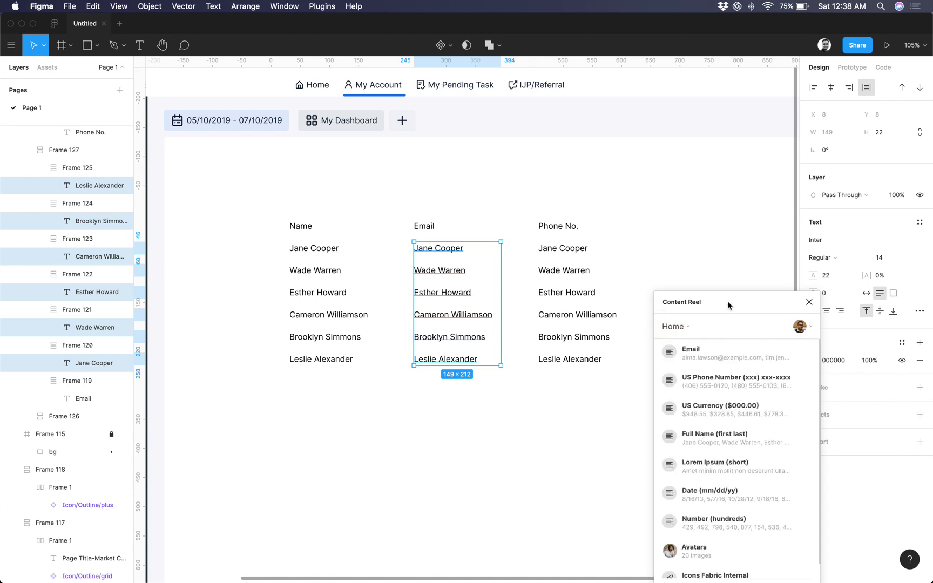
pyautogui.moveTo(727, 299); pyautogui.dragTo(736, 190)
pyautogui.click(681, 239)
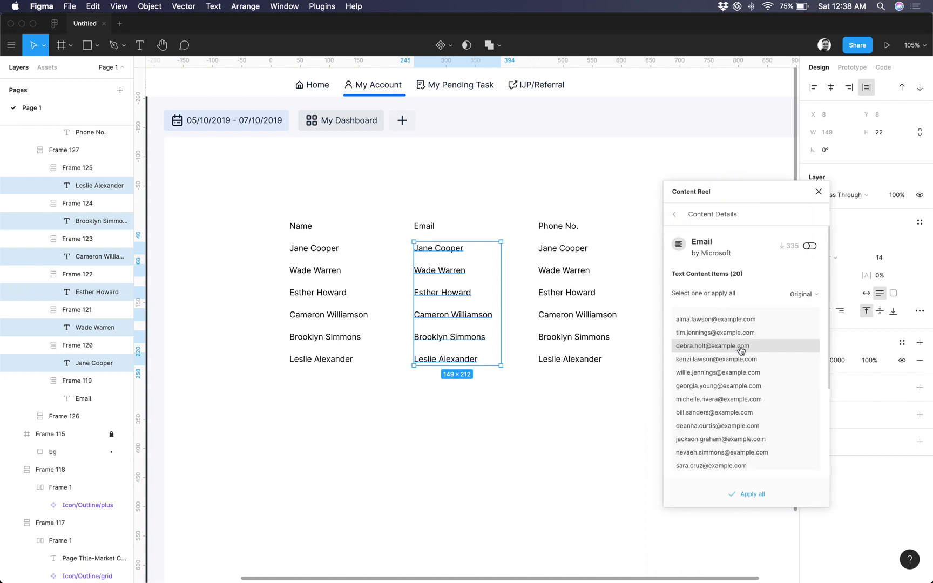
pyautogui.click(757, 502)
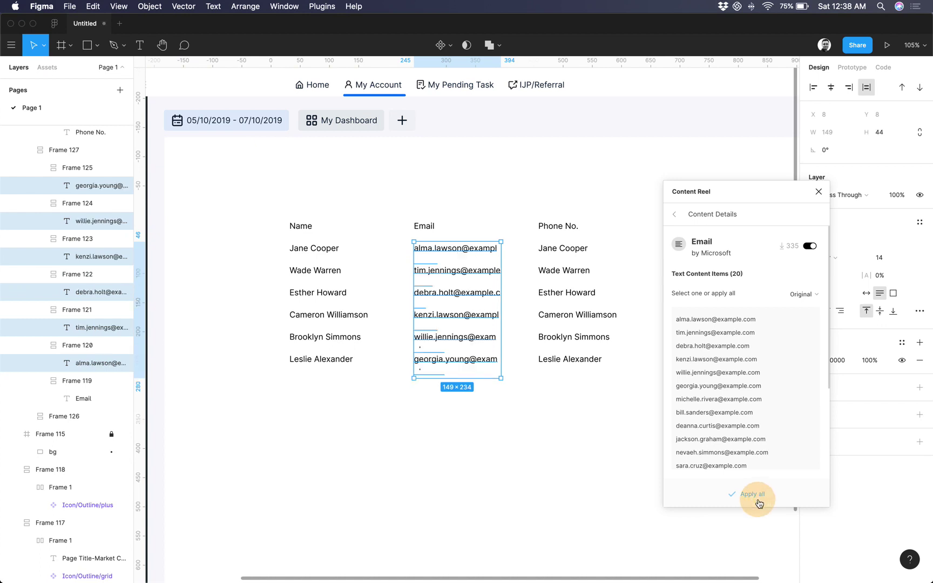
pyautogui.click(604, 464)
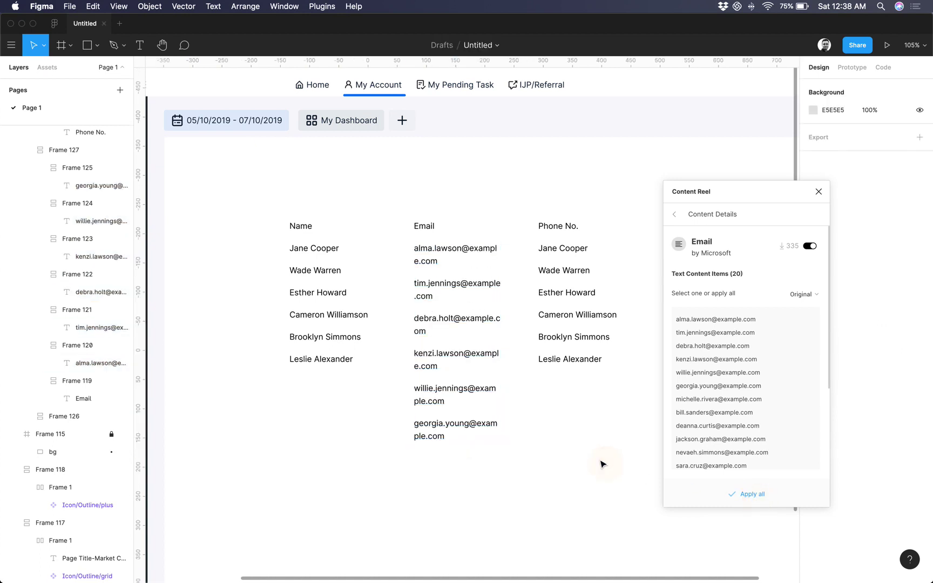
# Try widening the Email column, then undo it back to 213 wide.
pyautogui.click(385, 245)
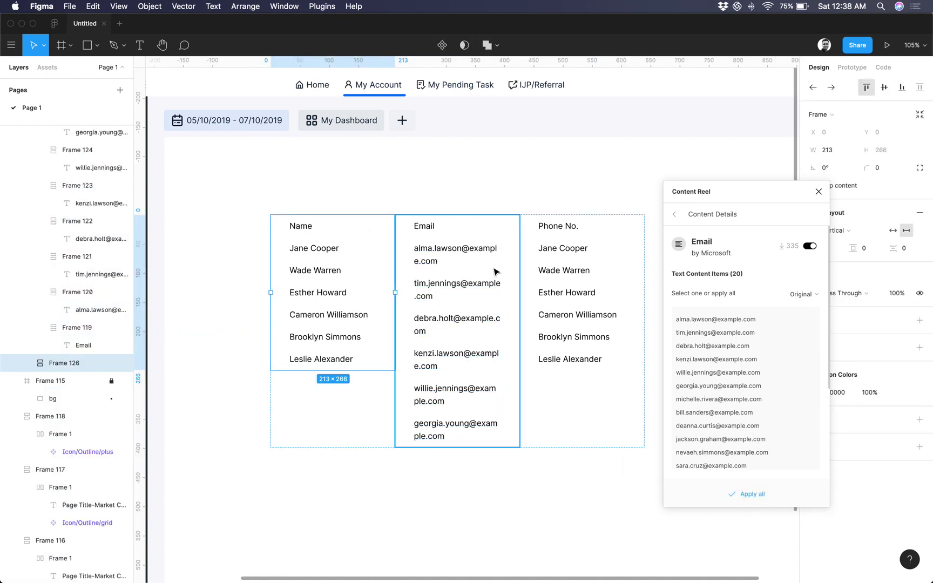
pyautogui.click(512, 274)
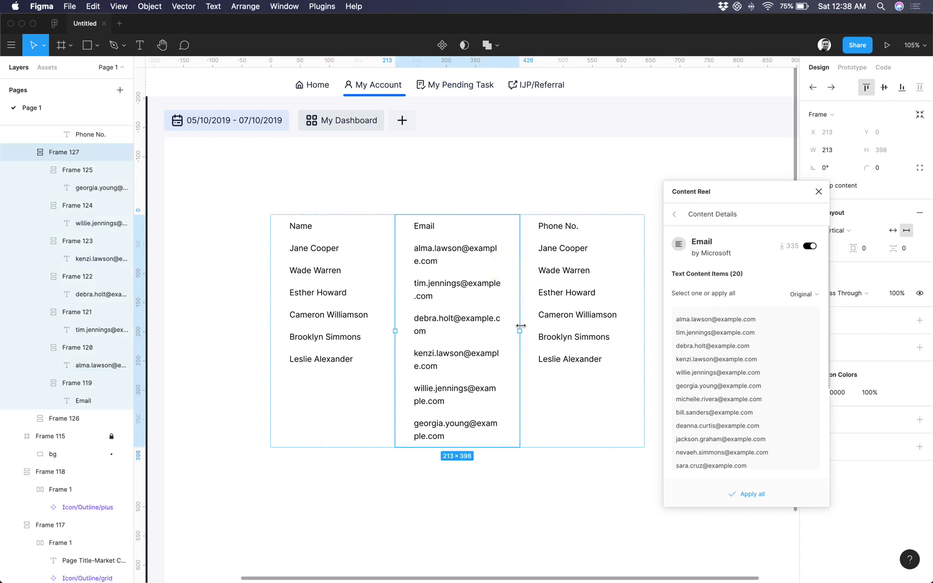
pyautogui.moveTo(520, 327); pyautogui.dragTo(612, 329)
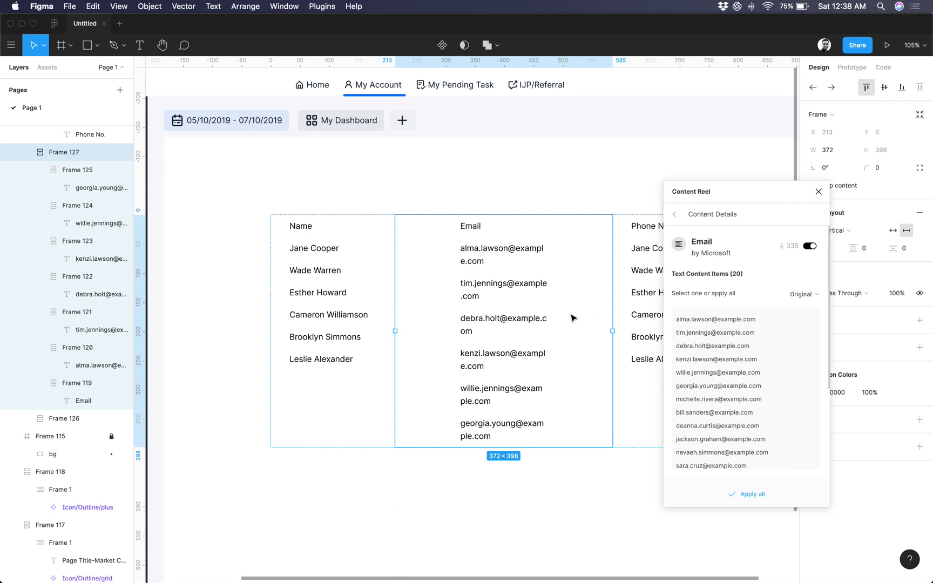
pyautogui.press('super+z')
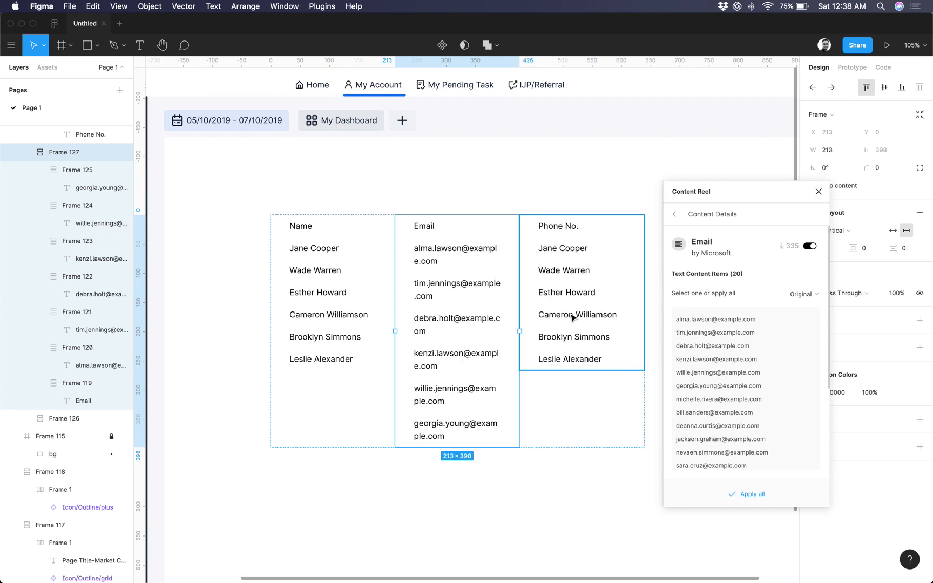
pyautogui.click(488, 264)
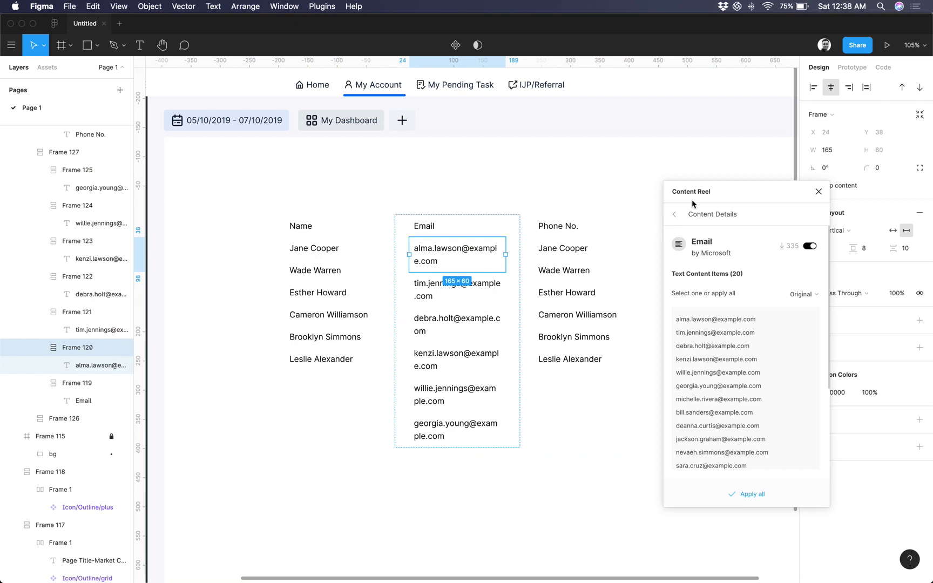
# Stretch the email cells and Email header to the full column width.
pyautogui.moveTo(723, 190); pyautogui.dragTo(765, 359)
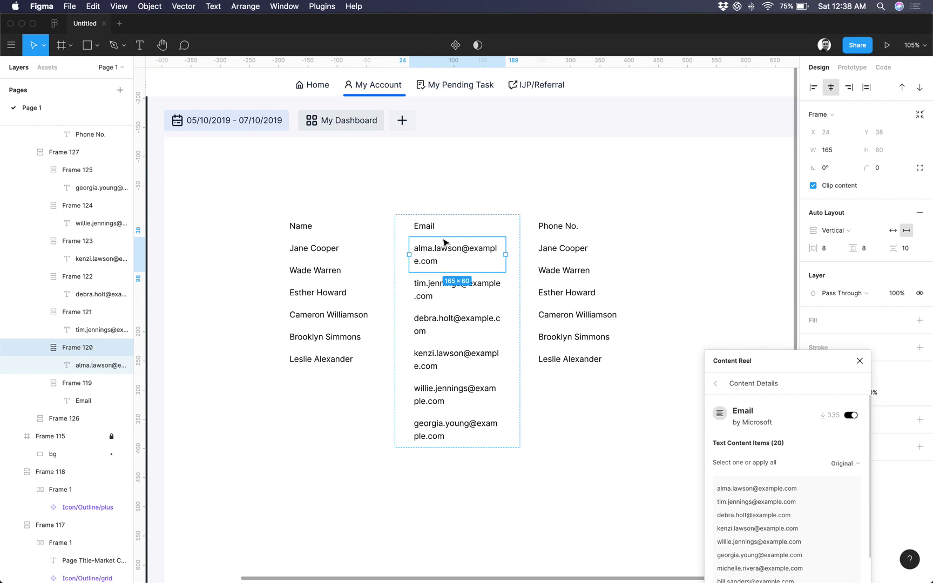
pyautogui.keyDown('shift'); pyautogui.click(432, 291); pyautogui.keyUp('shift')
pyautogui.keyDown('shift'); pyautogui.click(426, 325); pyautogui.keyUp('shift')
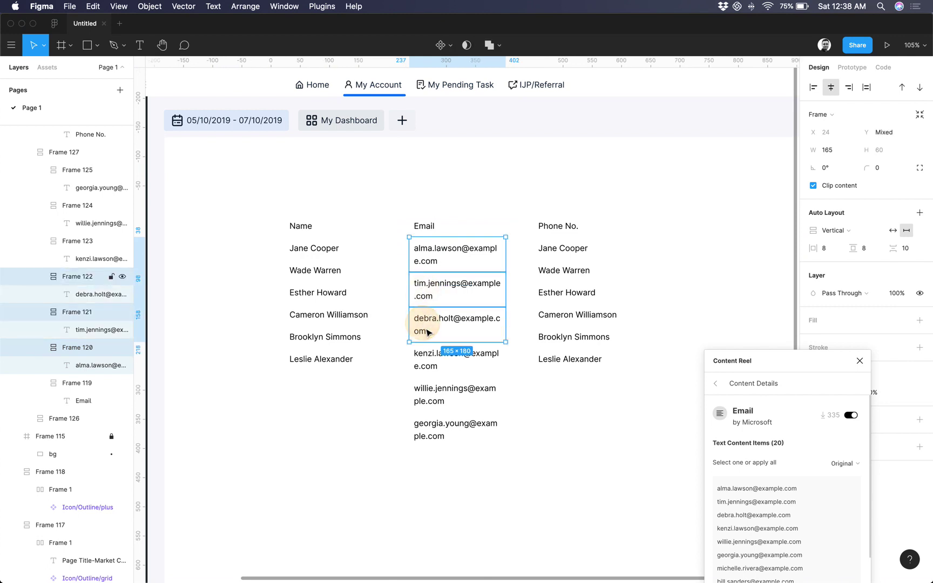
pyautogui.keyDown('shift'); pyautogui.click(425, 368); pyautogui.keyUp('shift')
pyautogui.keyDown('shift'); pyautogui.click(420, 396); pyautogui.keyUp('shift')
pyautogui.keyDown('shift'); pyautogui.click(423, 428); pyautogui.keyUp('shift')
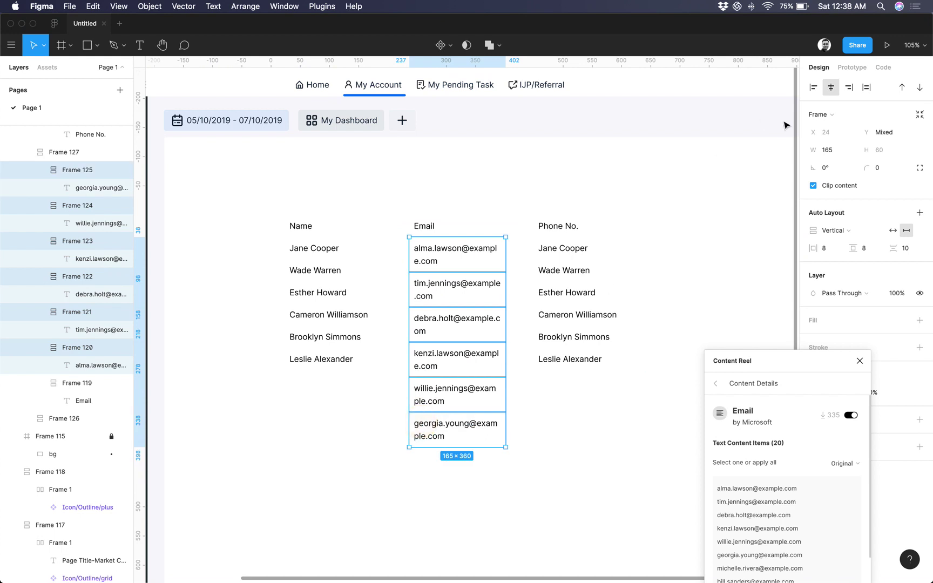
pyautogui.click(866, 87)
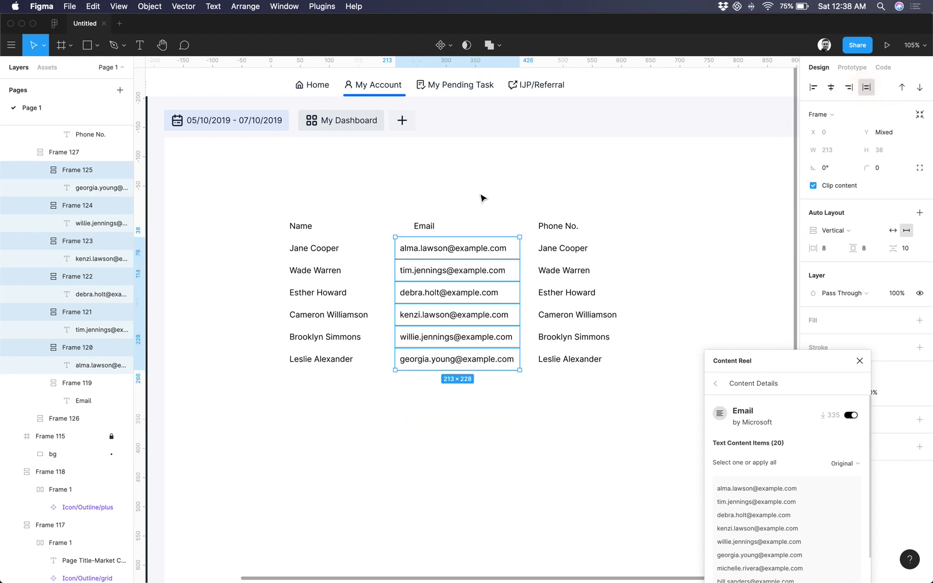
pyautogui.click(426, 226)
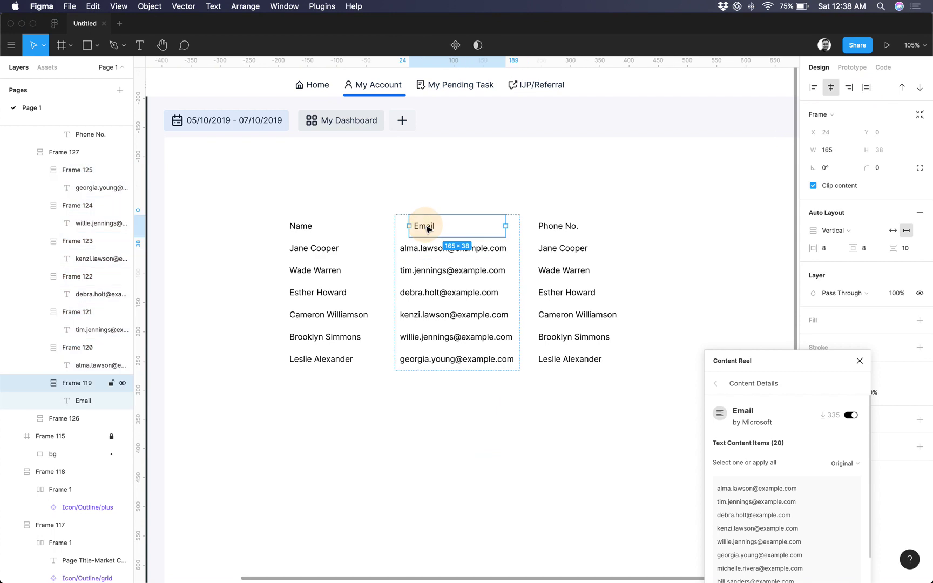
pyautogui.click(866, 87)
# Stretch the Name header and all name cells to the full column width.
pyautogui.click(321, 229)
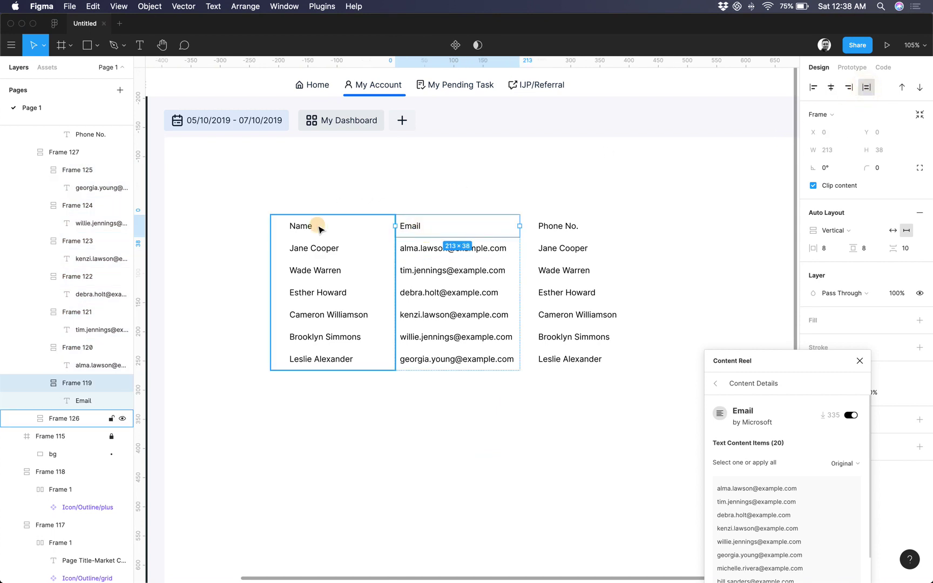
pyautogui.keyDown('shift'); pyautogui.click(342, 249); pyautogui.keyUp('shift')
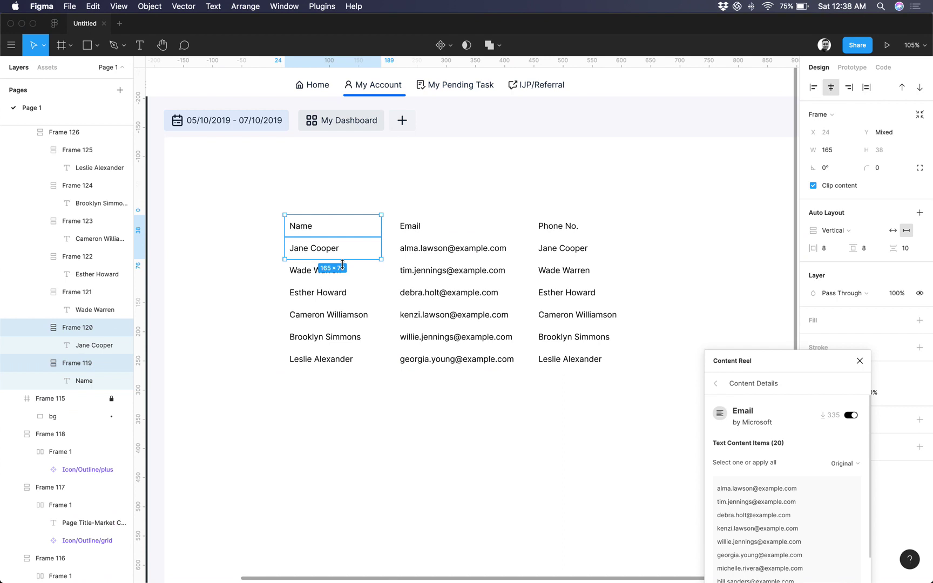
pyautogui.keyDown('shift'); pyautogui.click(351, 271); pyautogui.keyUp('shift')
pyautogui.keyDown('shift'); pyautogui.click(354, 294); pyautogui.keyUp('shift')
pyautogui.keyDown('shift'); pyautogui.click(361, 318); pyautogui.keyUp('shift')
pyautogui.keyDown('shift'); pyautogui.click(356, 336); pyautogui.keyUp('shift')
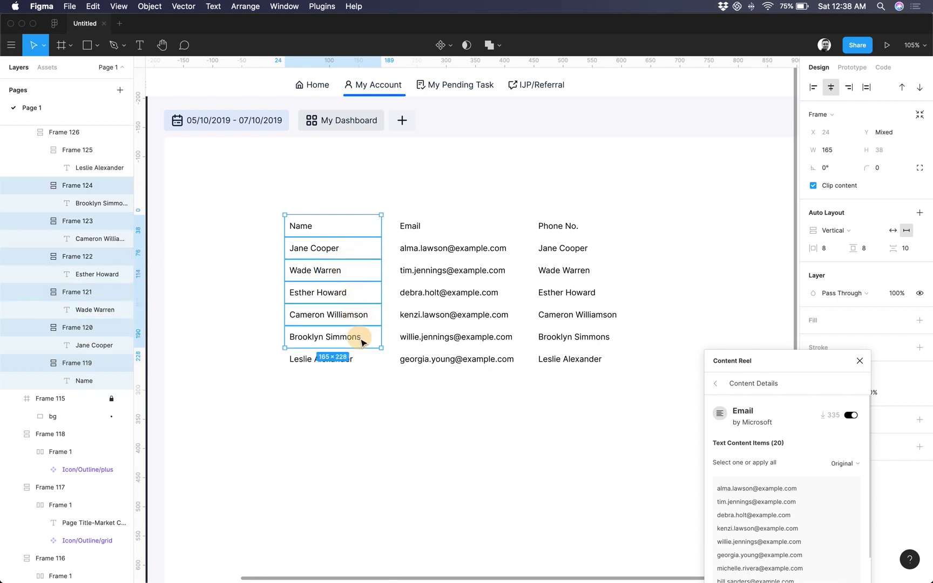
pyautogui.keyDown('shift'); pyautogui.click(355, 359); pyautogui.keyUp('shift')
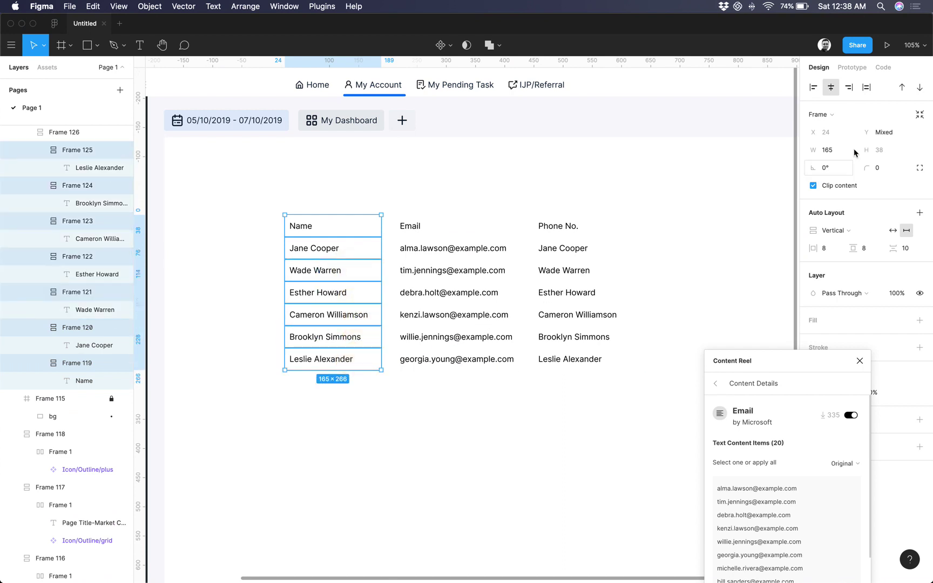
pyautogui.click(867, 87)
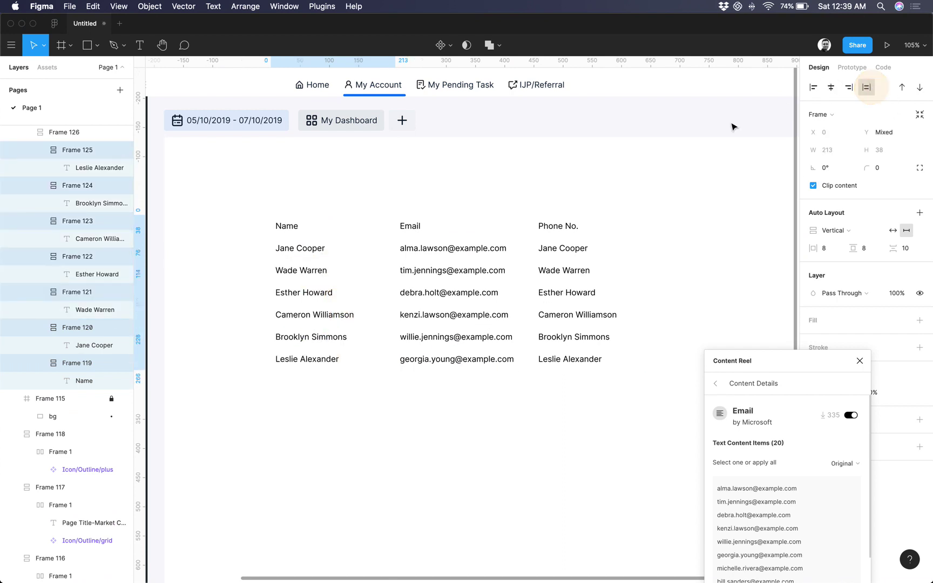
# Stretch the Phone No. header and all phone cells to the full column width.
pyautogui.click(553, 229)
pyautogui.doubleClick(553, 228)
pyautogui.keyDown('shift'); pyautogui.click(563, 248); pyautogui.keyUp('shift')
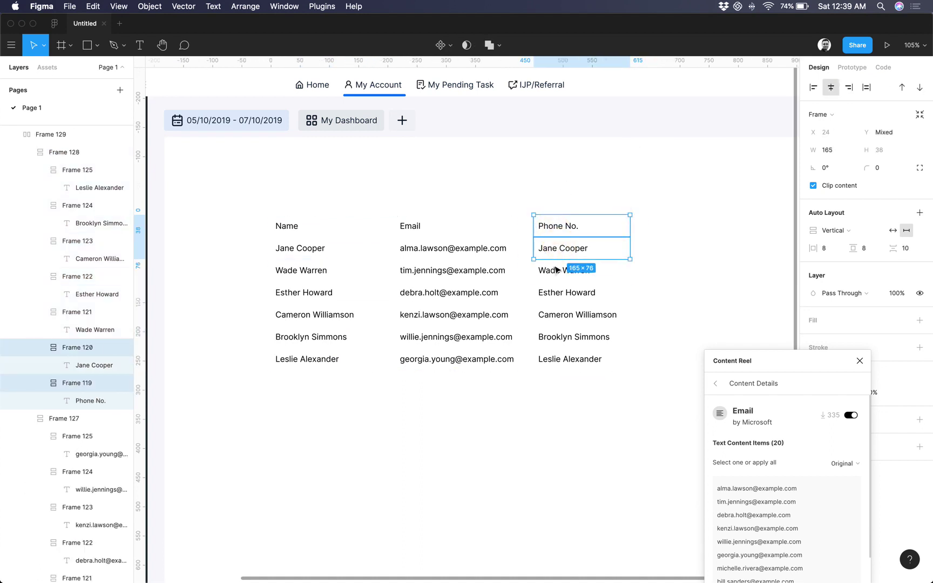
pyautogui.keyDown('shift'); pyautogui.click(561, 270); pyautogui.keyUp('shift')
pyautogui.keyDown('shift'); pyautogui.click(561, 292); pyautogui.keyUp('shift')
pyautogui.keyDown('shift'); pyautogui.click(558, 316); pyautogui.keyUp('shift')
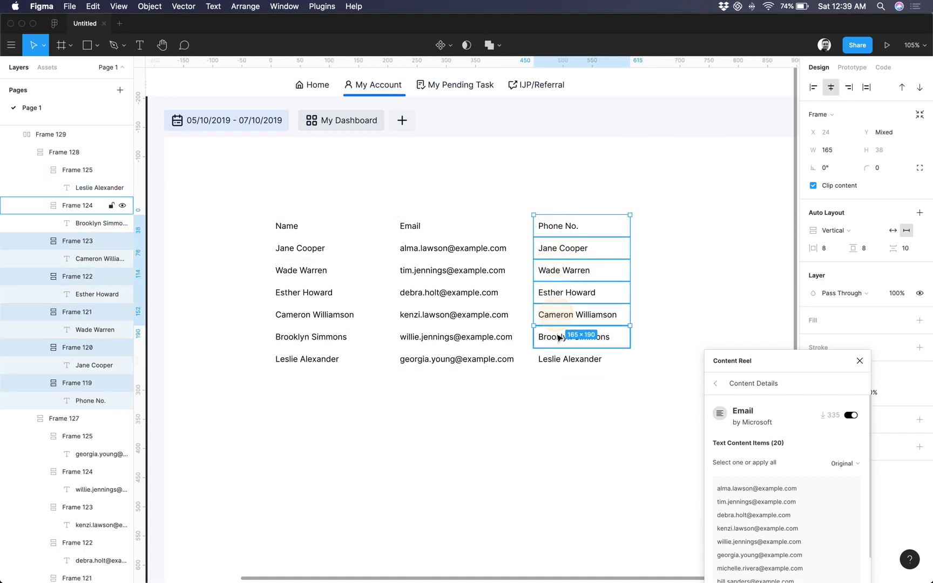
pyautogui.keyDown('shift'); pyautogui.click(560, 336); pyautogui.keyUp('shift')
pyautogui.keyDown('shift'); pyautogui.click(560, 359); pyautogui.keyUp('shift')
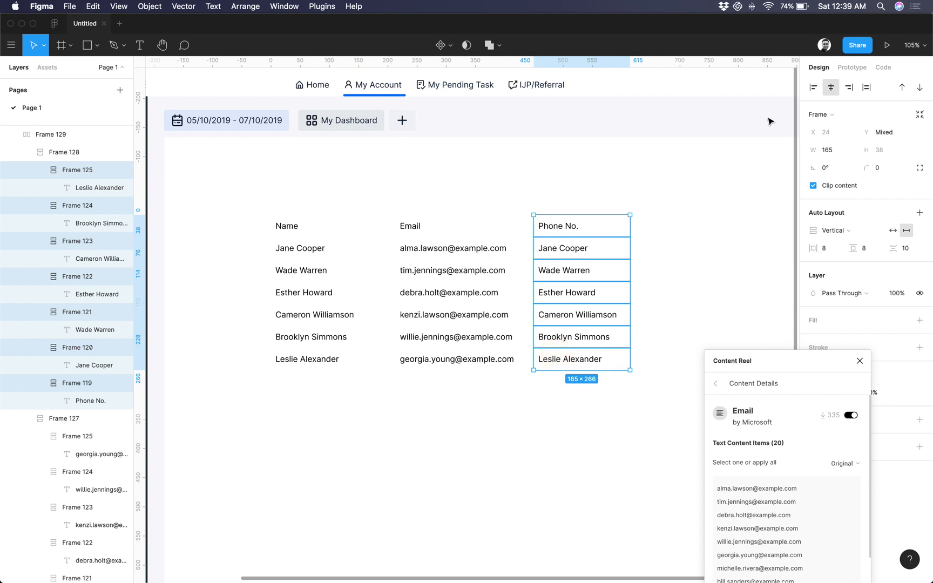
pyautogui.click(866, 87)
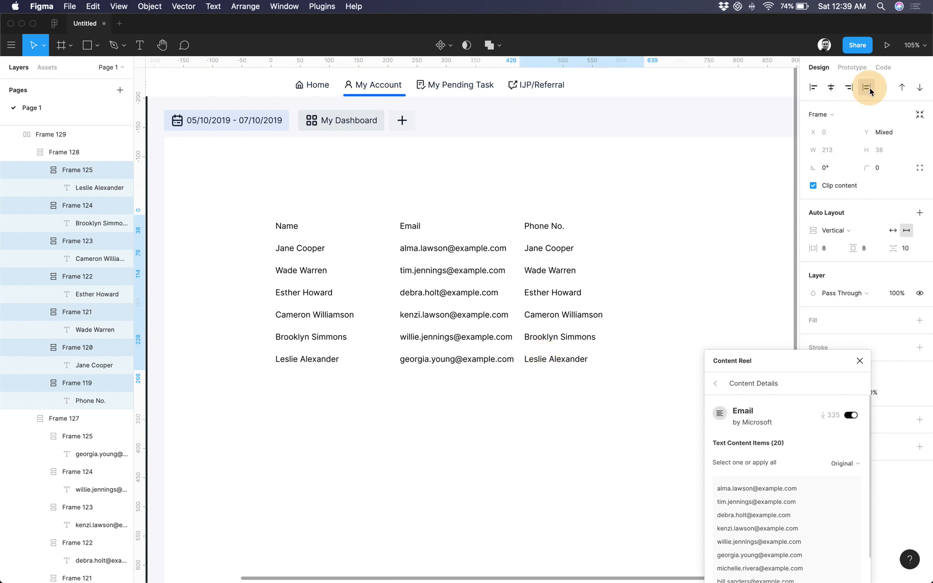
pyautogui.click(657, 180)
# Set the Name column width to 210.
pyautogui.click(528, 246)
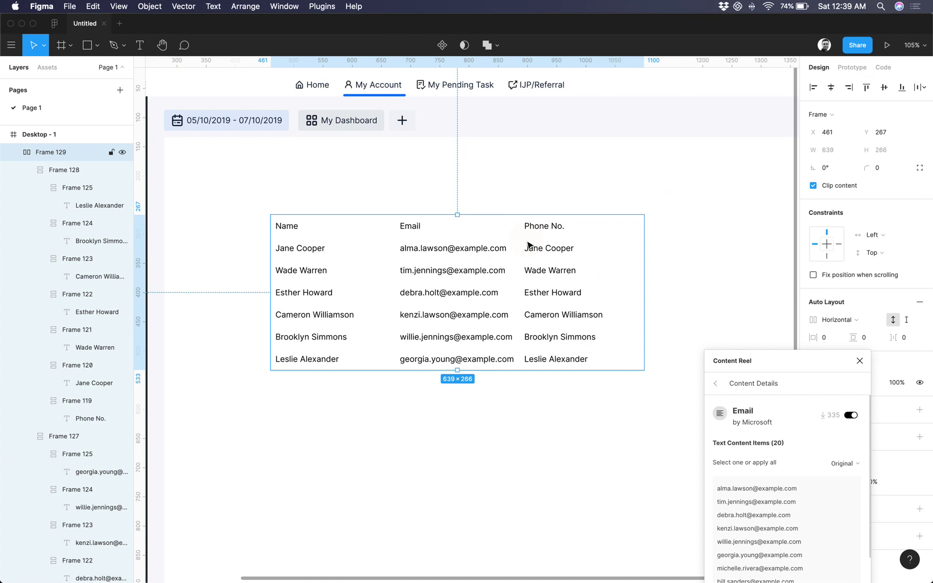
pyautogui.moveTo(769, 366); pyautogui.dragTo(733, 411)
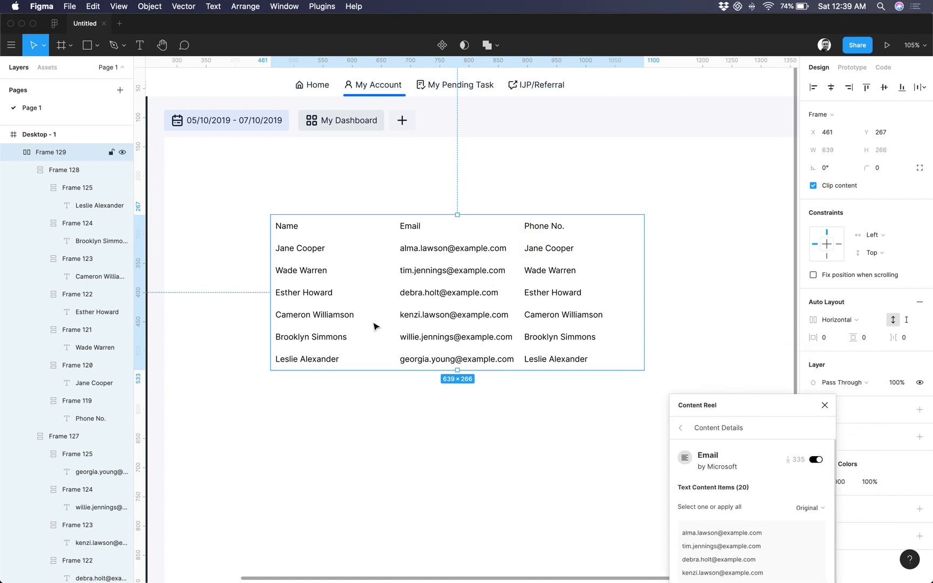
pyautogui.click(369, 283)
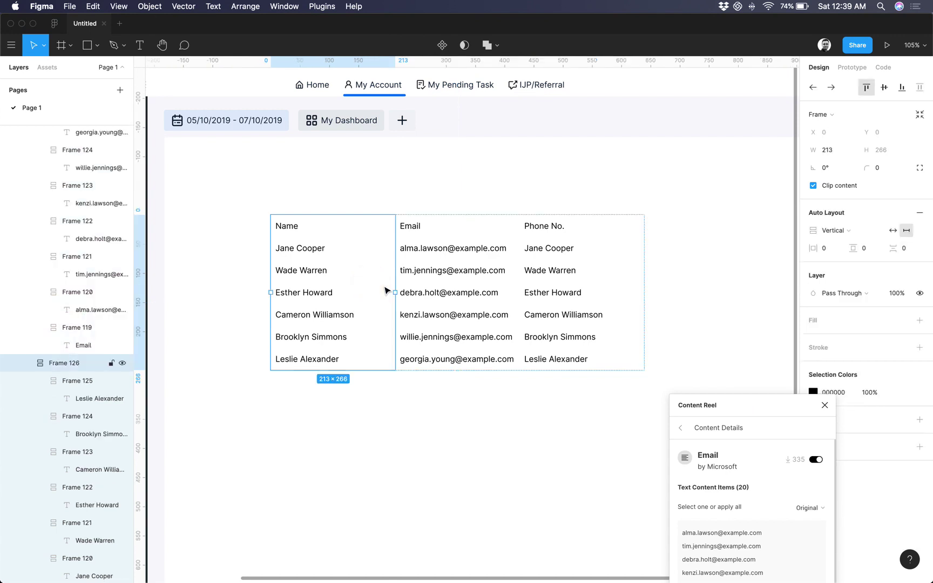
pyautogui.moveTo(395, 290)
pyautogui.mouseDown()
pyautogui.moveTo(336, 292)
pyautogui.moveTo(390, 292)
pyautogui.mouseUp()
pyautogui.click(832, 154)
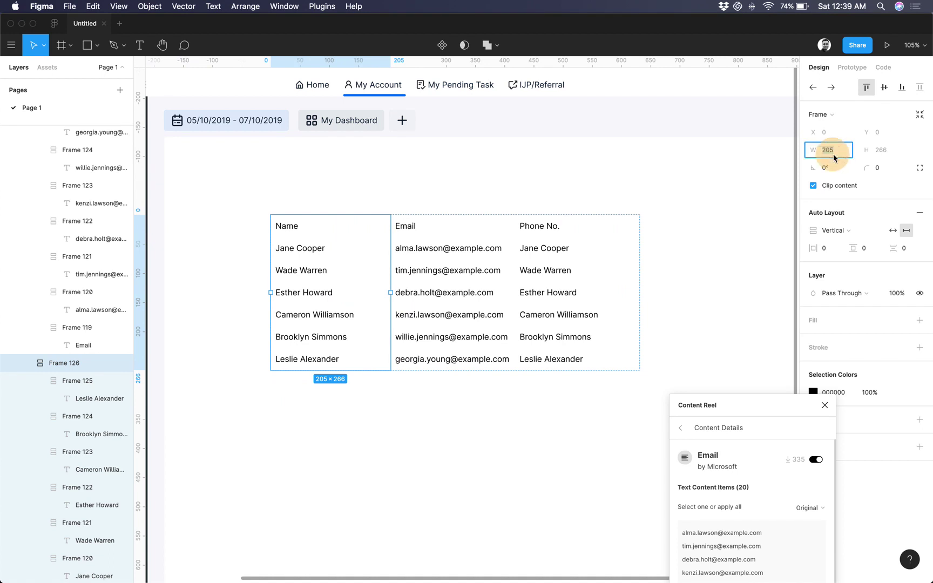
pyautogui.write('210')
pyautogui.press('Return')
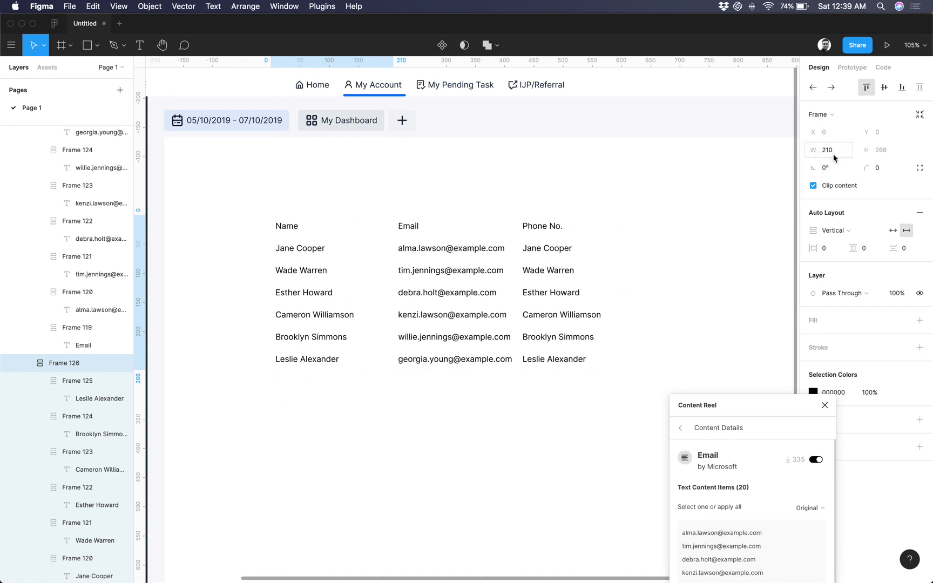
# Set the Email column width to 240 and select the Phone No. column.
pyautogui.click(437, 232)
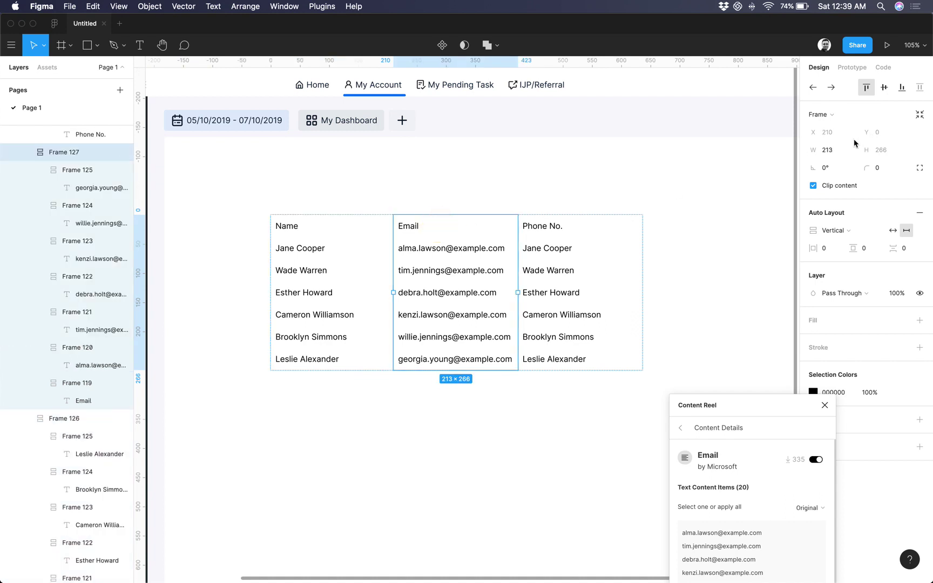
pyautogui.click(830, 154)
pyautogui.write('240')
pyautogui.press('Return')
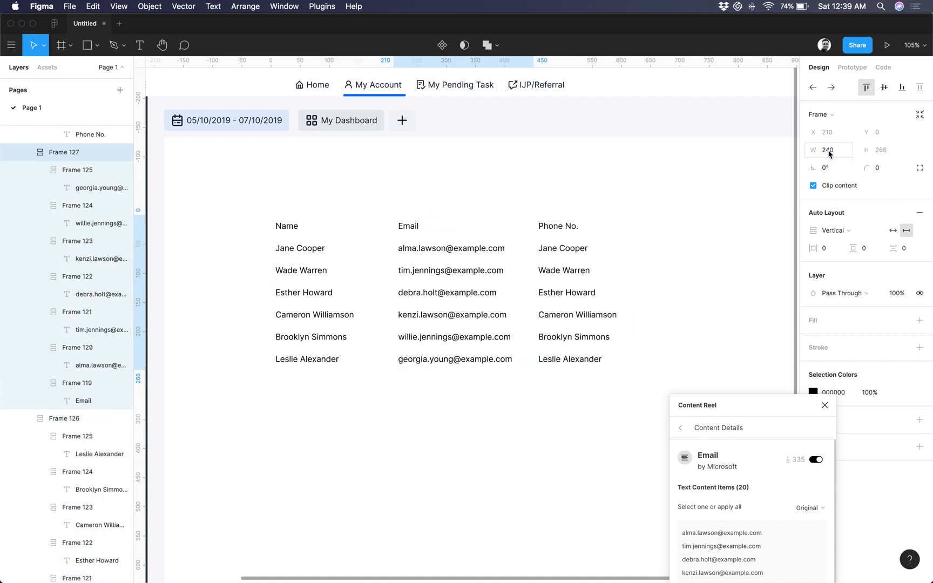
pyautogui.click(589, 234)
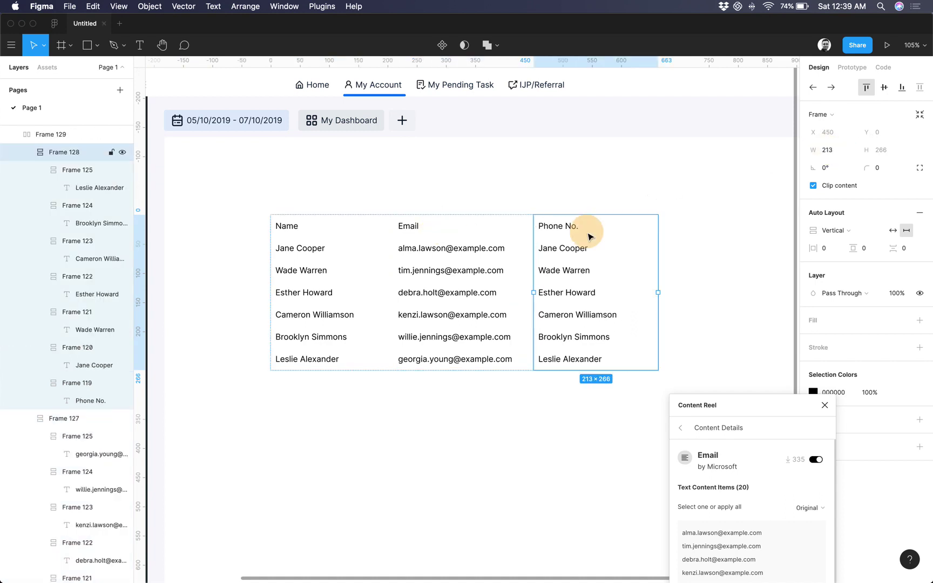
# Set the phone column's width to 190.
pyautogui.click(833, 154)
pyautogui.write('190')
pyautogui.press('Return')
# Replace the six name texts in the Phone column with Content Reel's US Phone Number data.
pyautogui.doubleClick(573, 248)
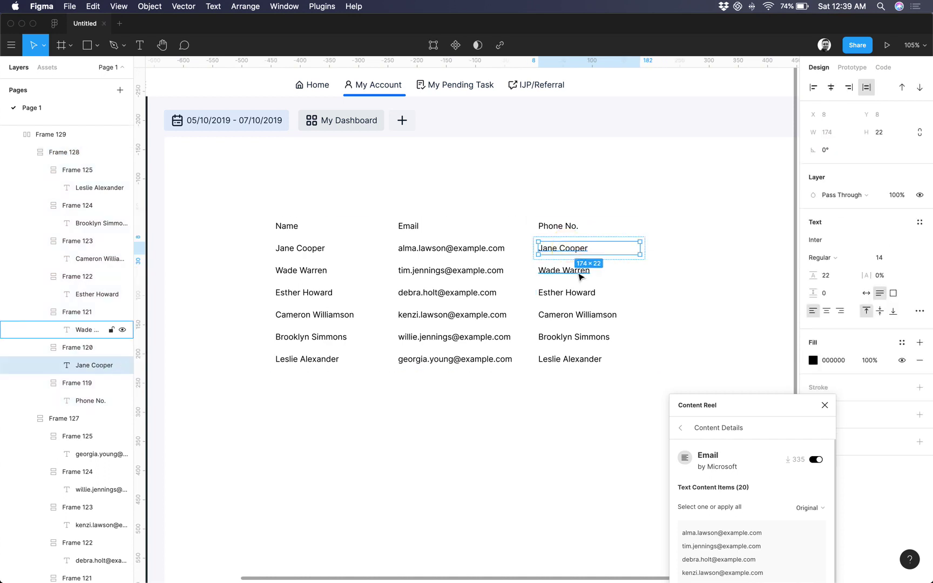
pyautogui.keyDown('shift'); pyautogui.click(580, 272); pyautogui.keyUp('shift')
pyautogui.keyDown('shift'); pyautogui.click(590, 293); pyautogui.keyUp('shift')
pyautogui.keyDown('shift'); pyautogui.click(573, 316); pyautogui.keyUp('shift')
pyautogui.keyDown('shift'); pyautogui.click(552, 335); pyautogui.keyUp('shift')
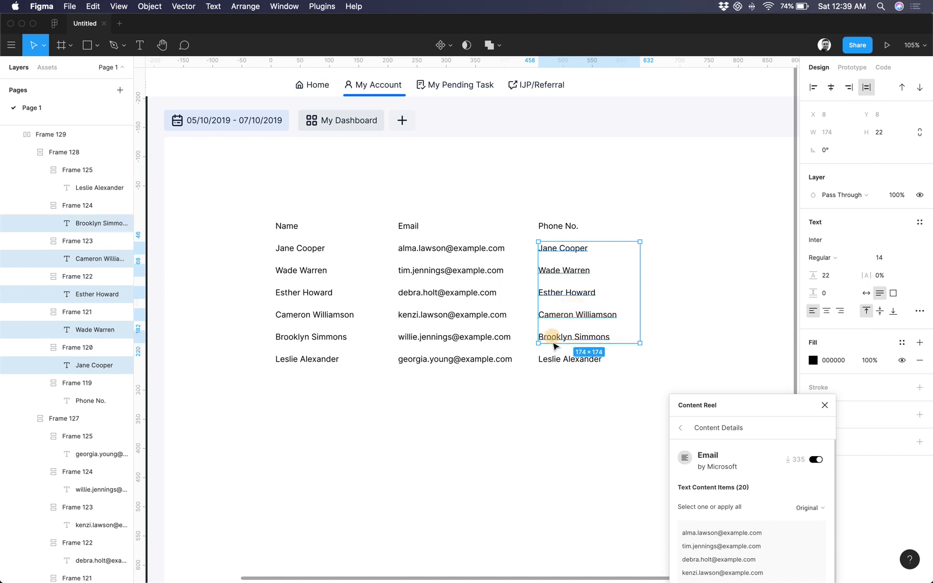
pyautogui.keyDown('shift'); pyautogui.click(554, 359); pyautogui.keyUp('shift')
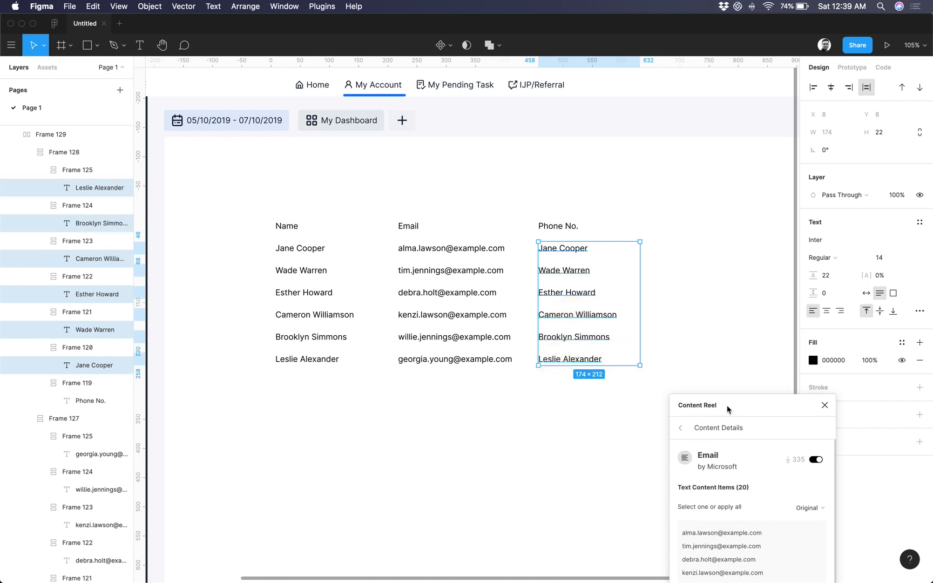
pyautogui.moveTo(727, 409); pyautogui.dragTo(765, 232)
pyautogui.click(719, 251)
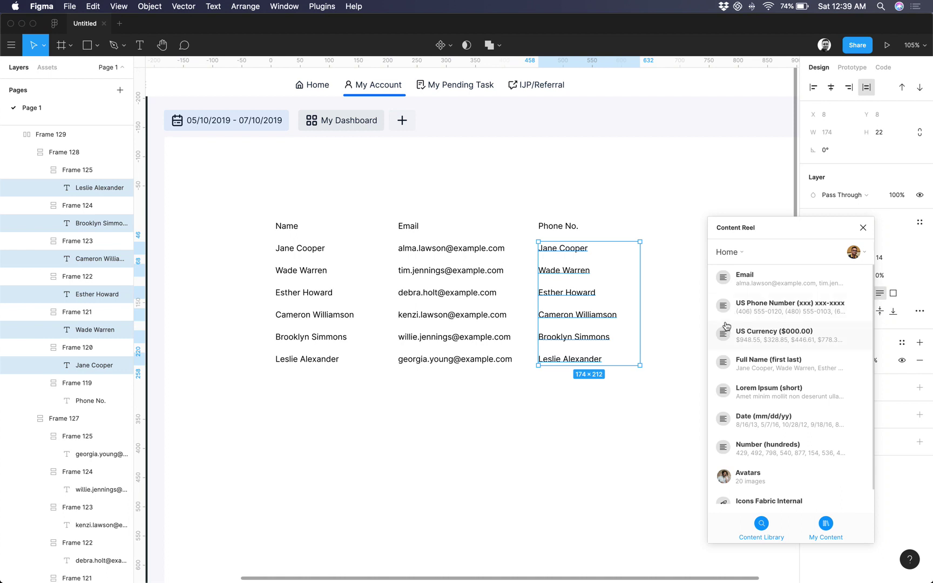
pyautogui.click(724, 305)
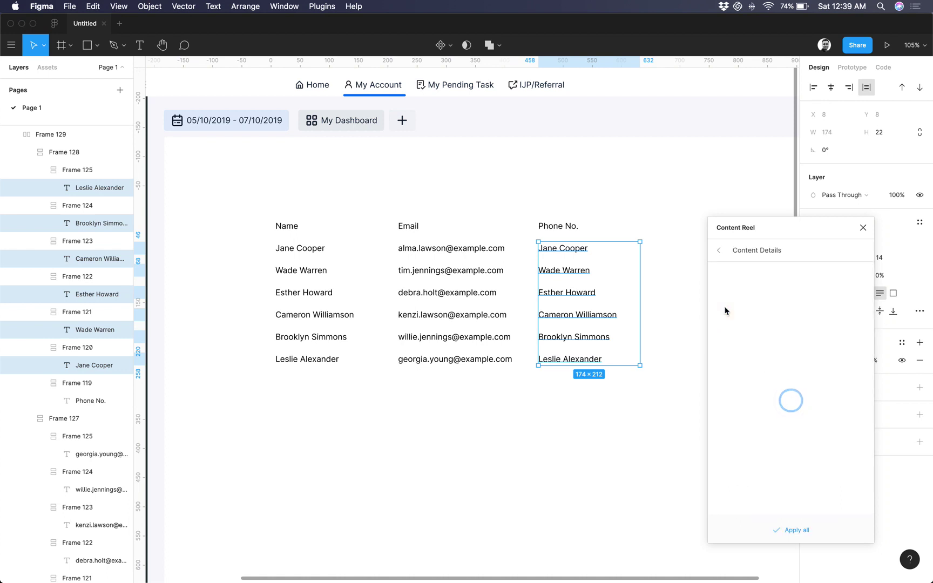
pyautogui.click(797, 536)
# Close the Content Reel plugin and select the whole table.
pyautogui.click(603, 438)
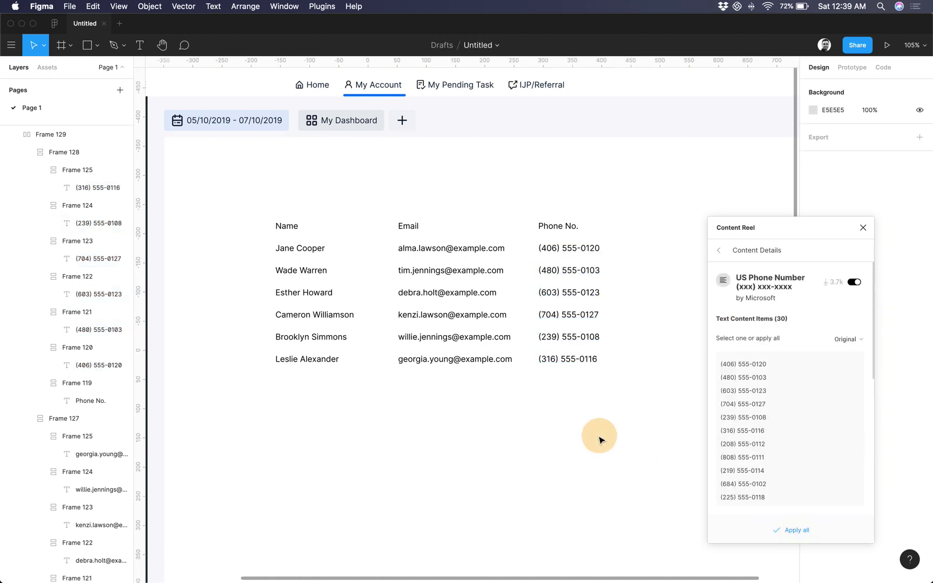
pyautogui.click(862, 231)
pyautogui.click(432, 229)
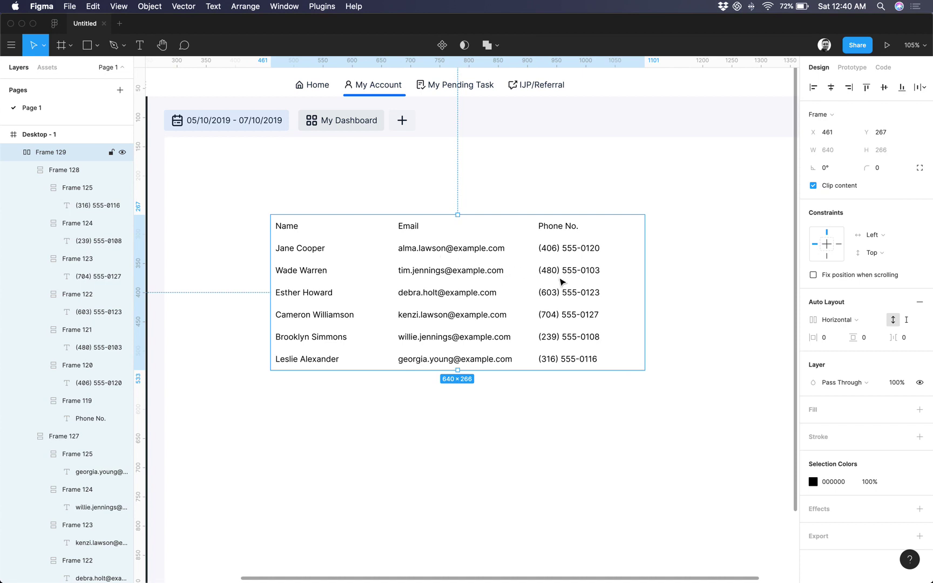
# Duplicate the Phone No. column with Cmd+D and rename the copy's header to 'Address'.
pyautogui.doubleClick(561, 281)
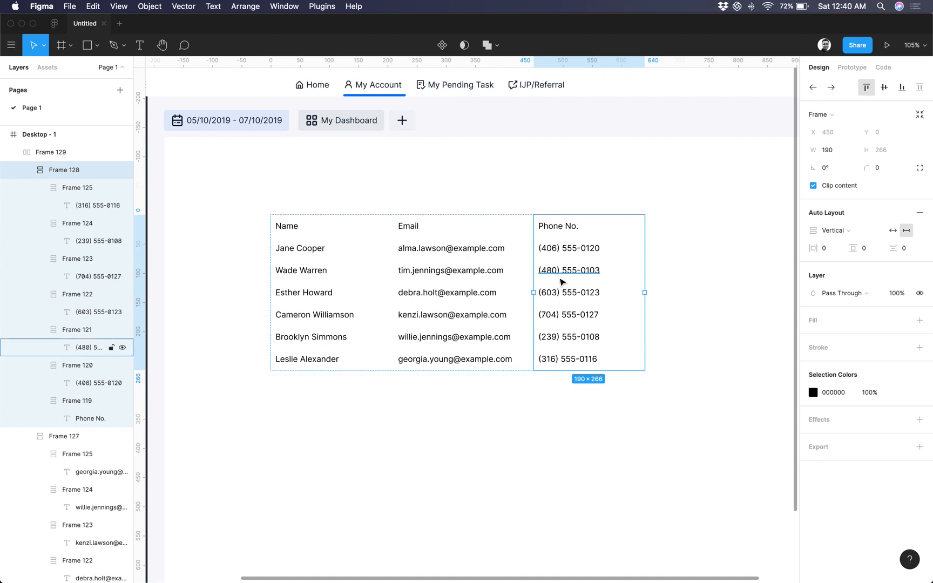
pyautogui.press('super+d')
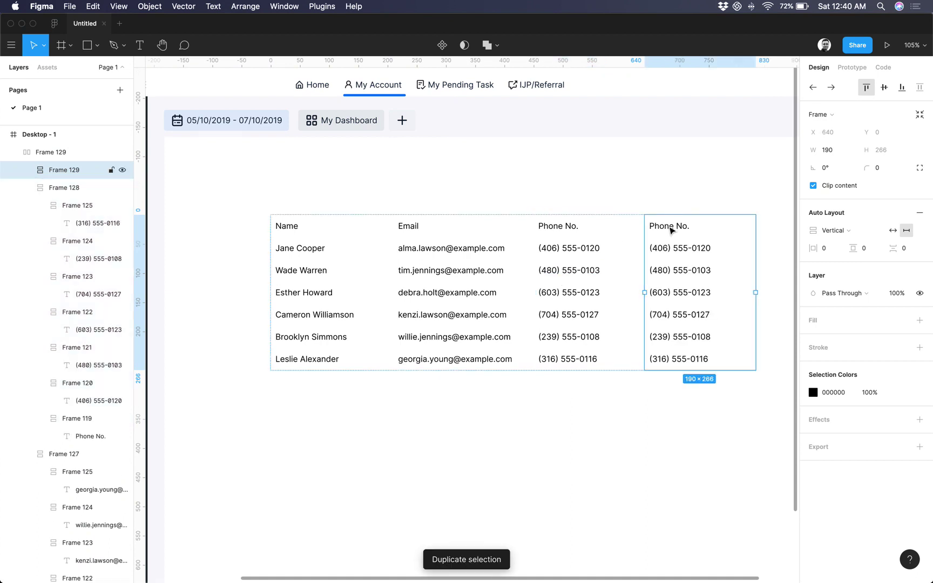
pyautogui.click(663, 228)
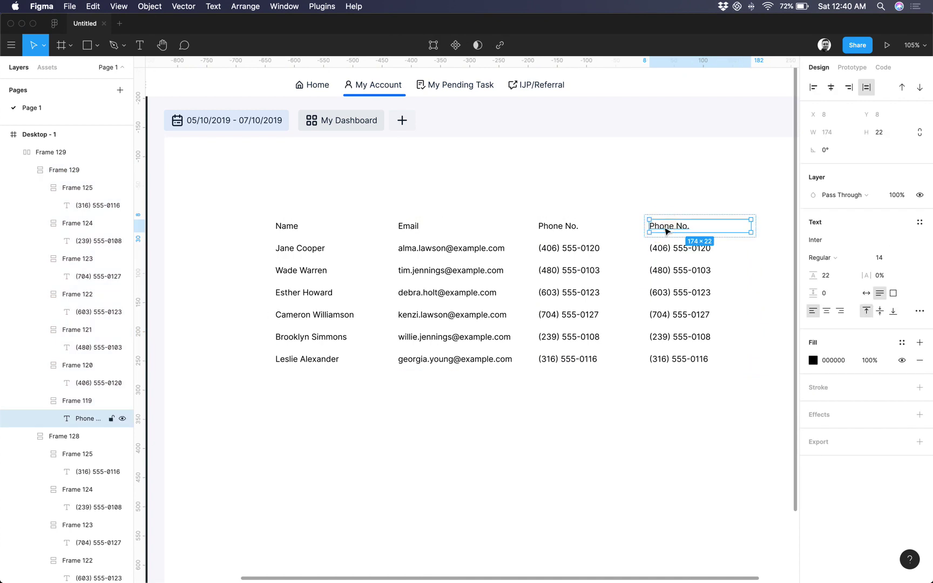
pyautogui.doubleClick(667, 231)
pyautogui.write('Address')
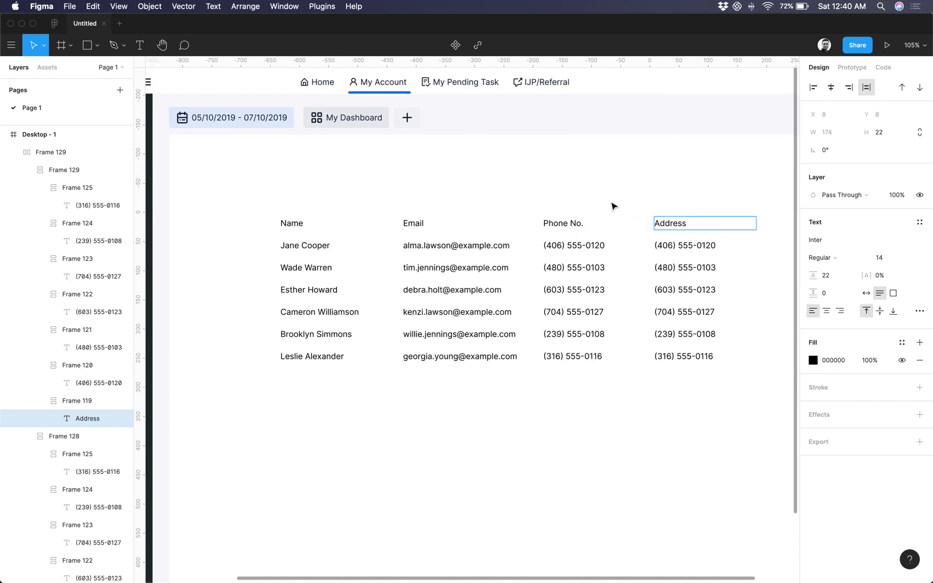
pyautogui.press('Escape')
pyautogui.hscroll(5, 610, 204)
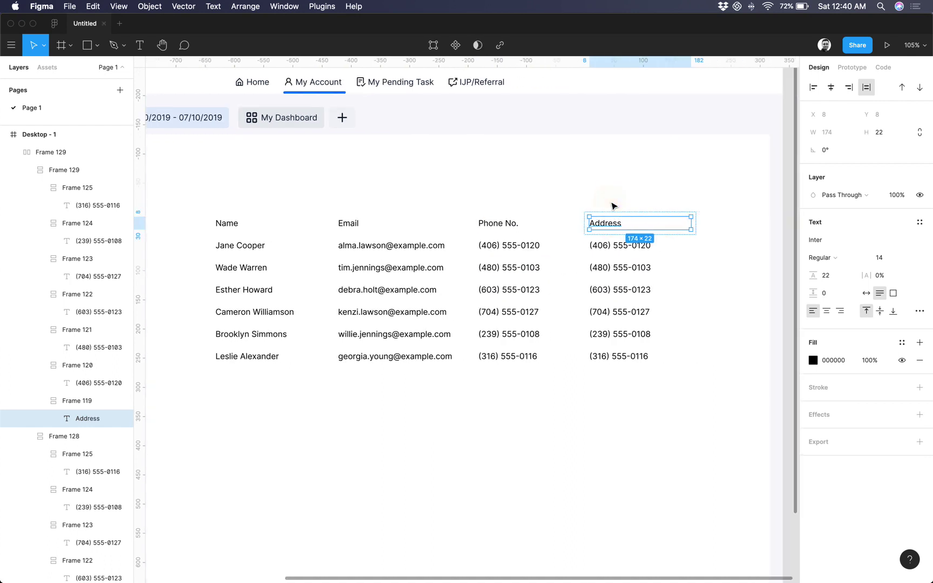
pyautogui.click(576, 247)
pyautogui.keyDown('shift'); pyautogui.click(567, 269); pyautogui.keyUp('shift')
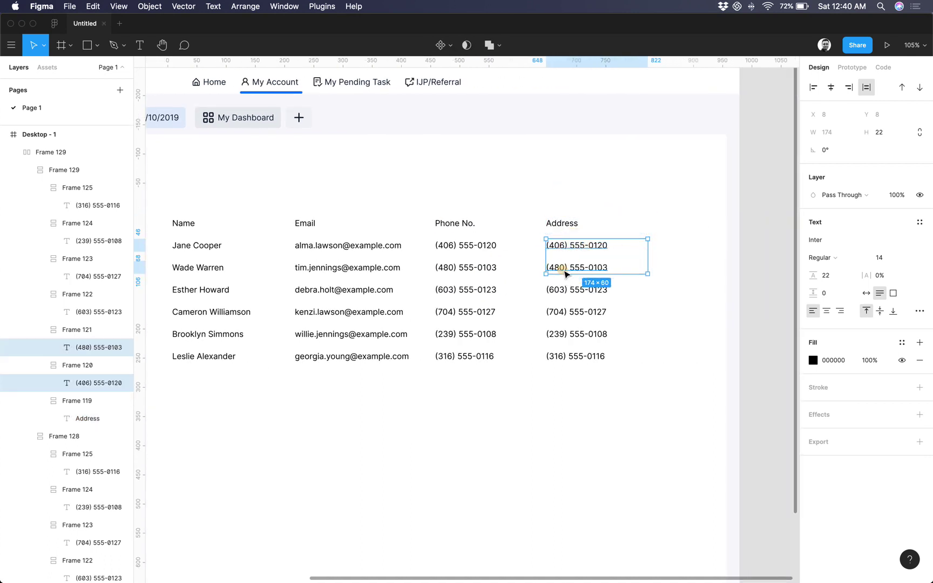
pyautogui.keyDown('shift'); pyautogui.click(564, 290); pyautogui.keyUp('shift')
pyautogui.keyDown('shift'); pyautogui.click(562, 313); pyautogui.keyUp('shift')
pyautogui.keyDown('shift'); pyautogui.click(560, 335); pyautogui.keyUp('shift')
pyautogui.keyDown('shift'); pyautogui.click(559, 356); pyautogui.keyUp('shift')
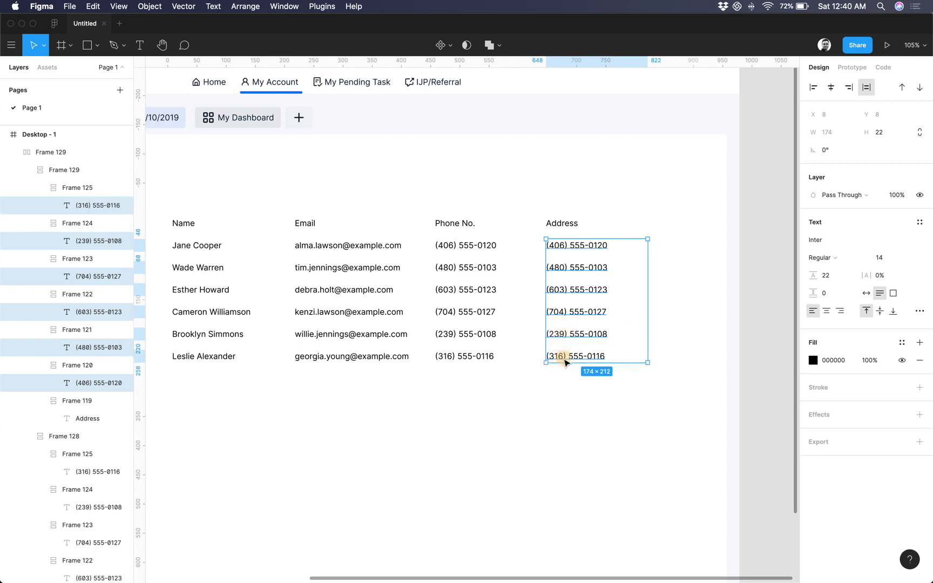
pyautogui.hscroll(8, 491, 193)
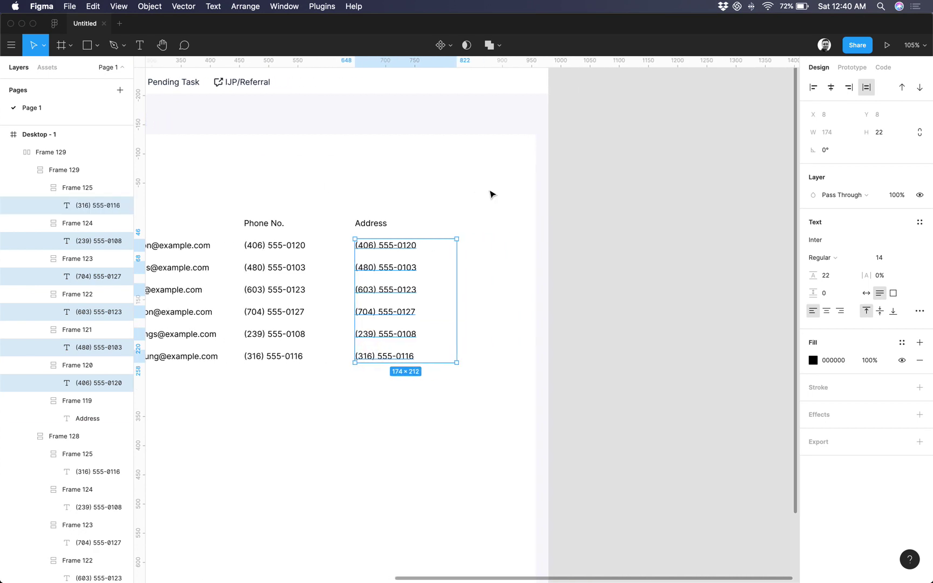
# Launch Content Reel beside the table, browse its content library, then close it.
pyautogui.click(320, 6)
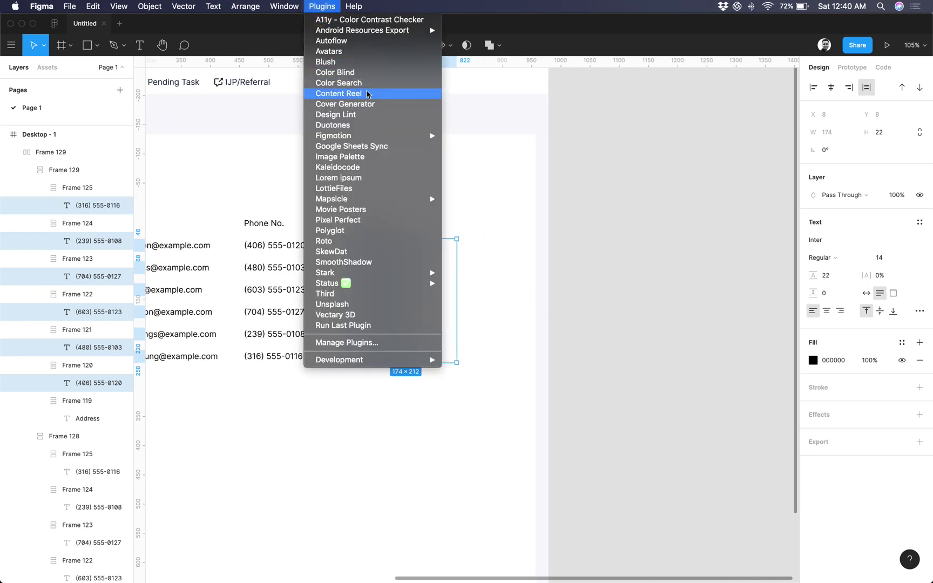
pyautogui.click(367, 94)
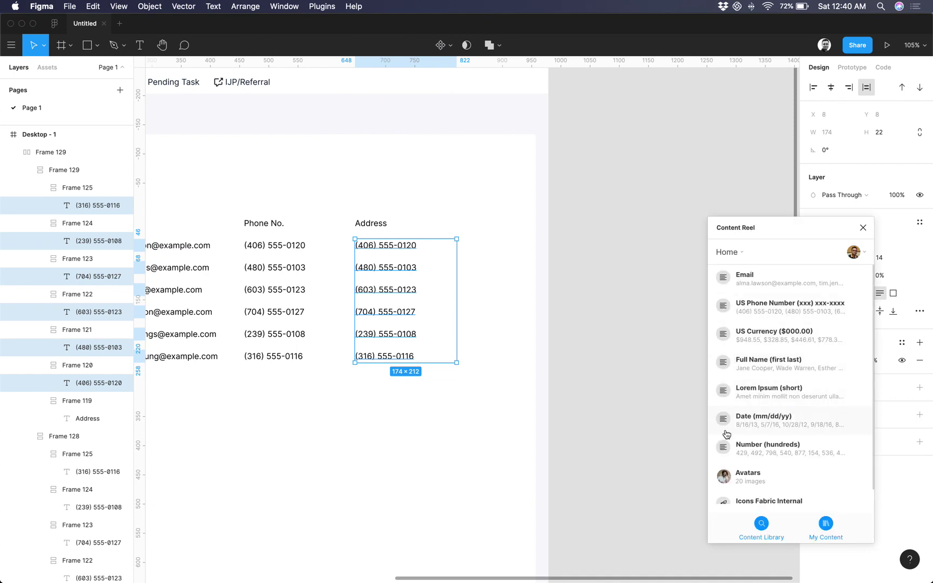
pyautogui.scroll(-1, 727, 438)
pyautogui.scroll(1, 732, 408)
pyautogui.moveTo(782, 235); pyautogui.dragTo(639, 205)
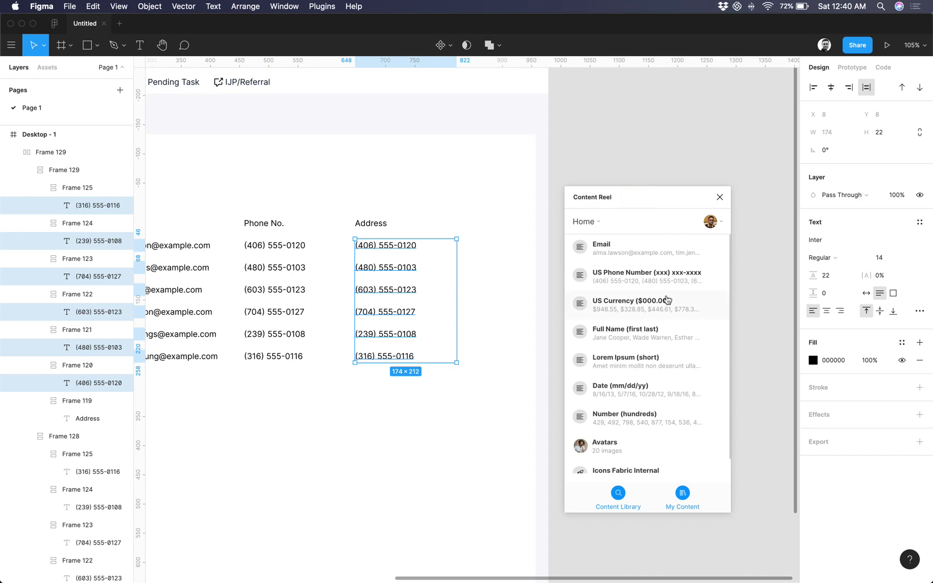
pyautogui.click(617, 504)
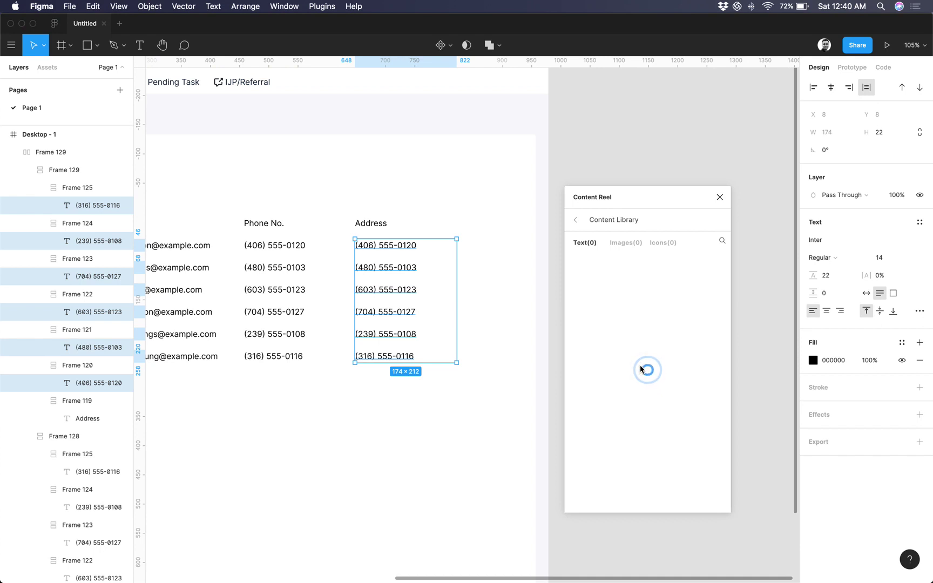
pyautogui.click(576, 219)
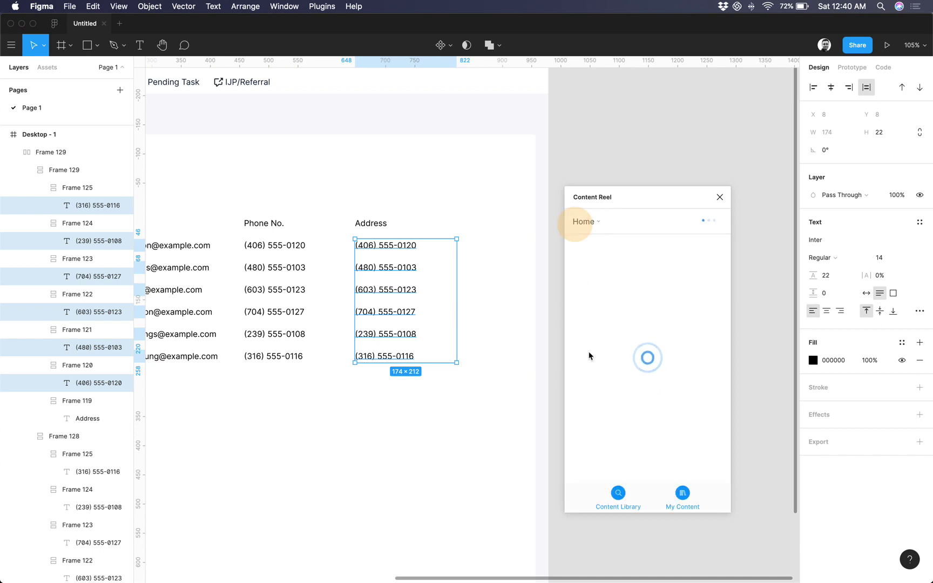
pyautogui.click(620, 502)
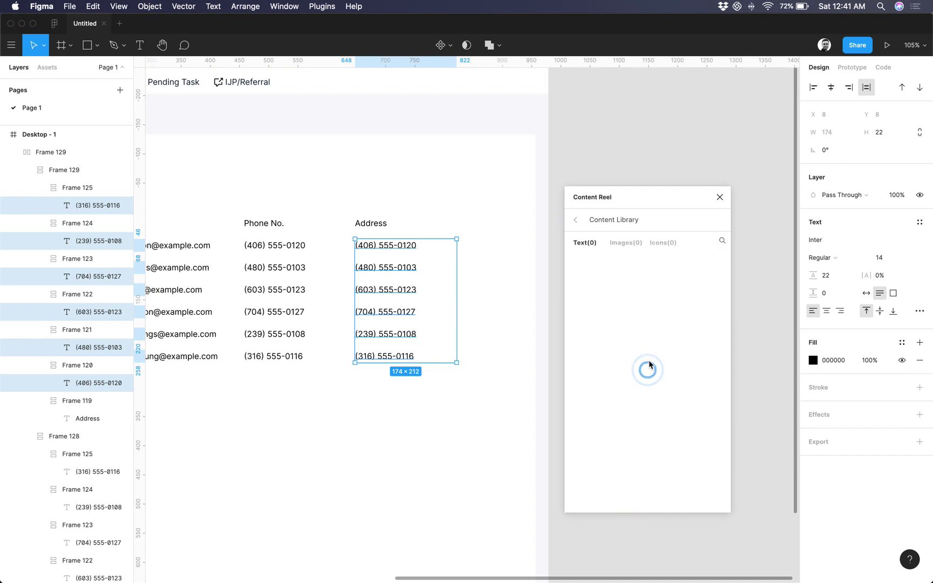
pyautogui.click(577, 220)
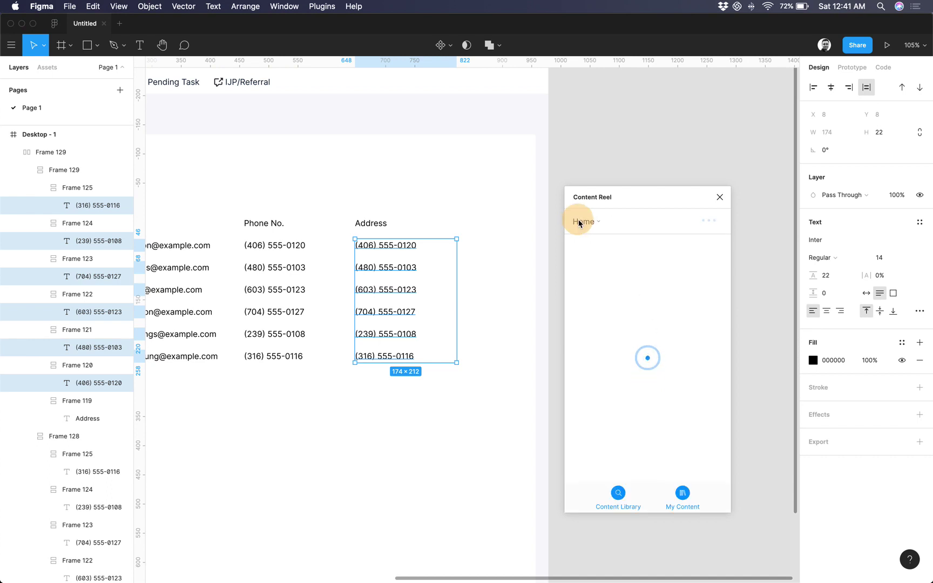
pyautogui.click(719, 197)
# Relaunch Content Reel, search the library for addresses and pin the US Street Address set.
pyautogui.click(321, 7)
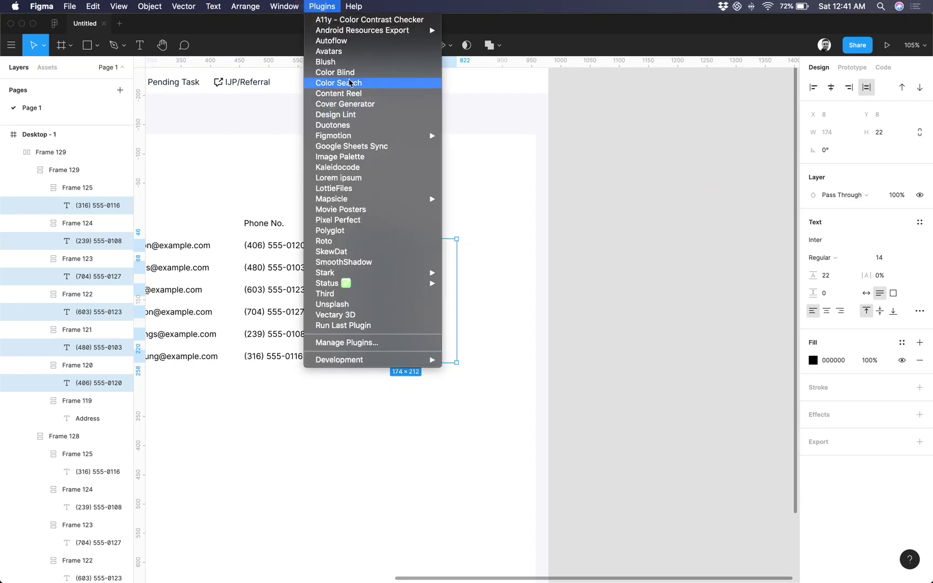
pyautogui.click(375, 93)
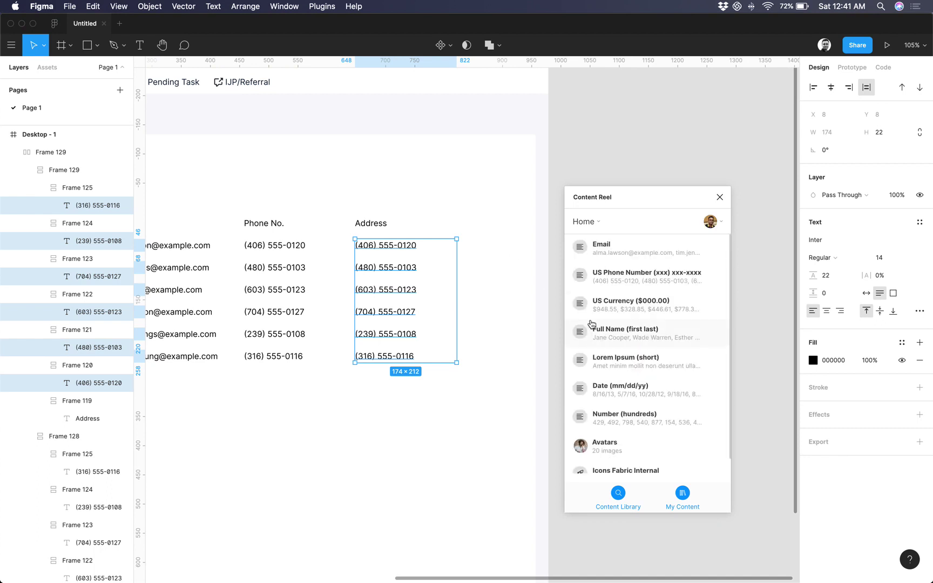
pyautogui.click(618, 493)
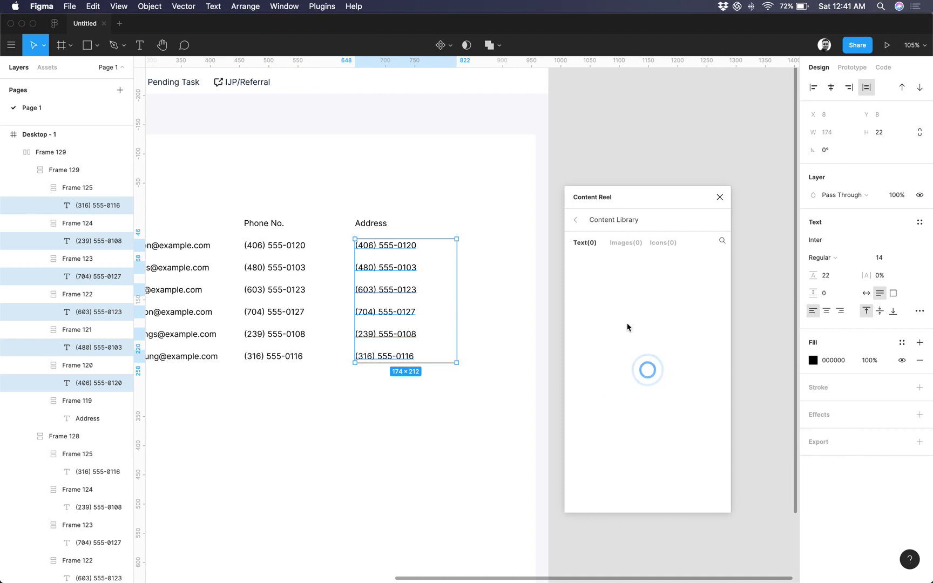
pyautogui.click(723, 242)
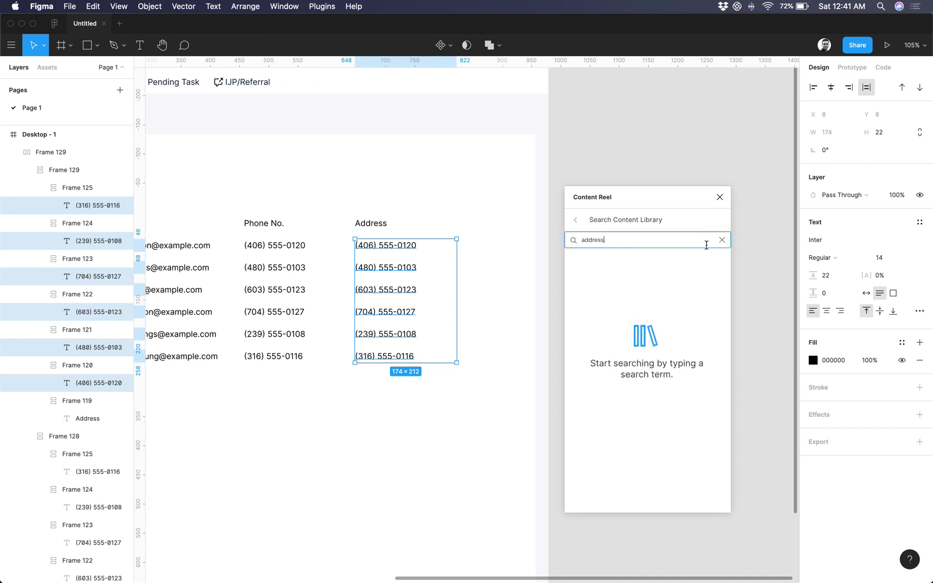
pyautogui.press('Return')
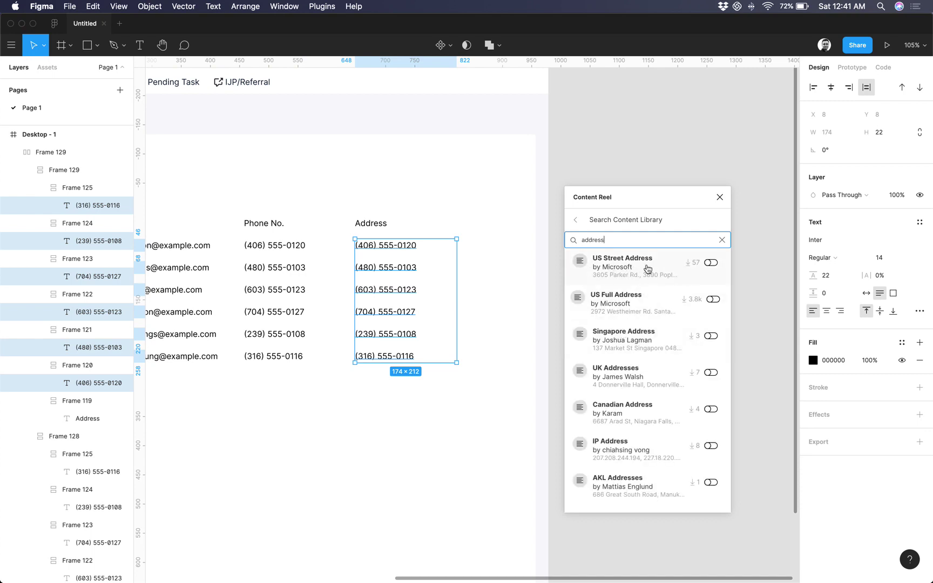
pyautogui.click(711, 263)
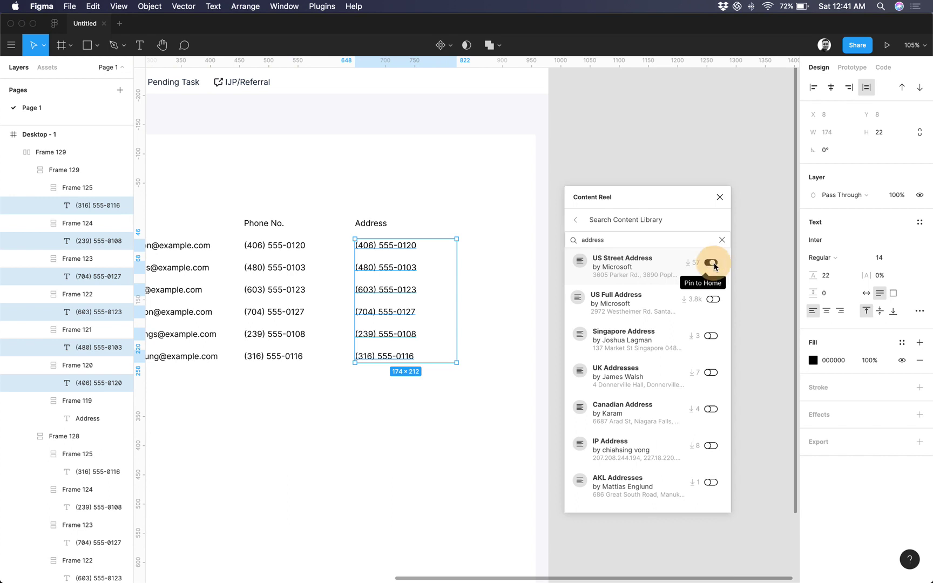
pyautogui.click(577, 221)
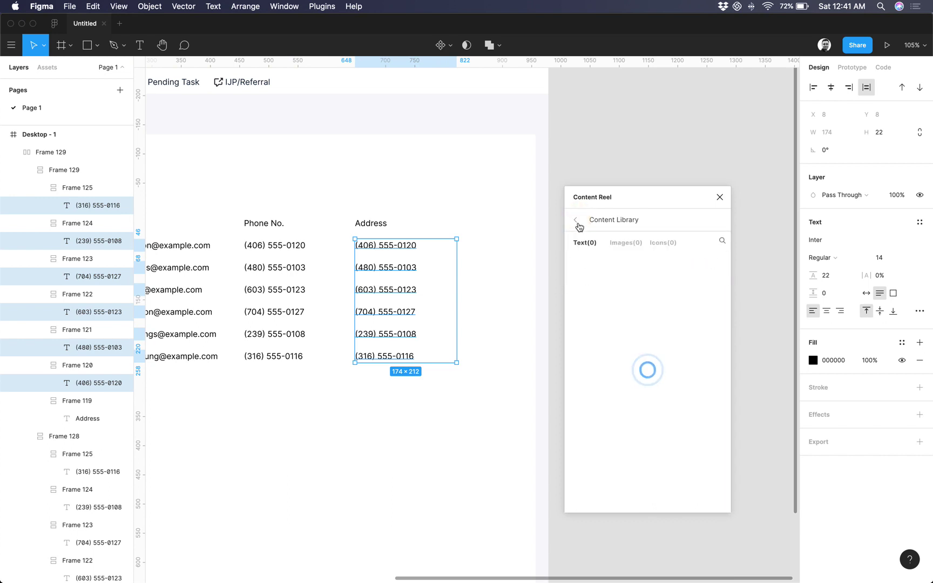
pyautogui.click(576, 221)
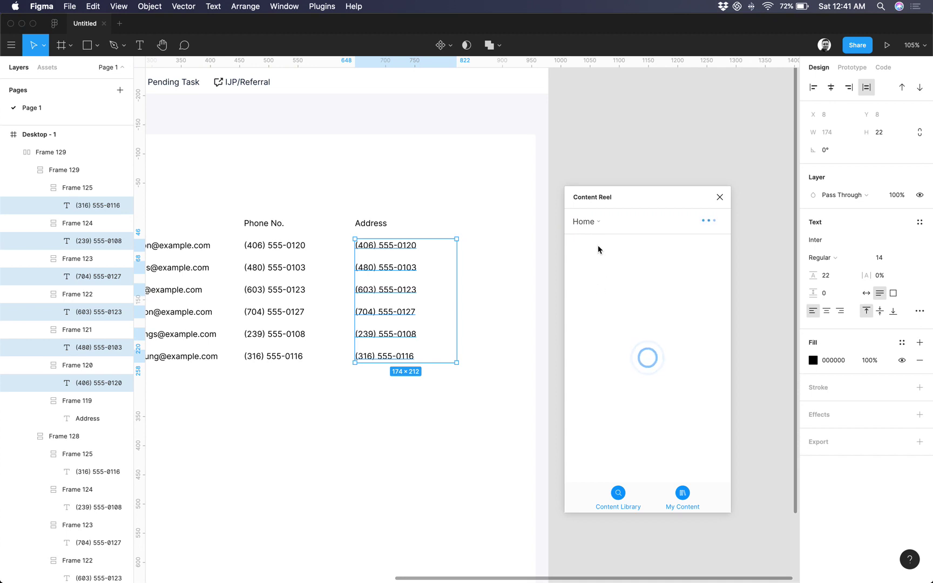
# Fill the Address cells with US Street Address data and close the plugin.
pyautogui.scroll(1, 564, 358)
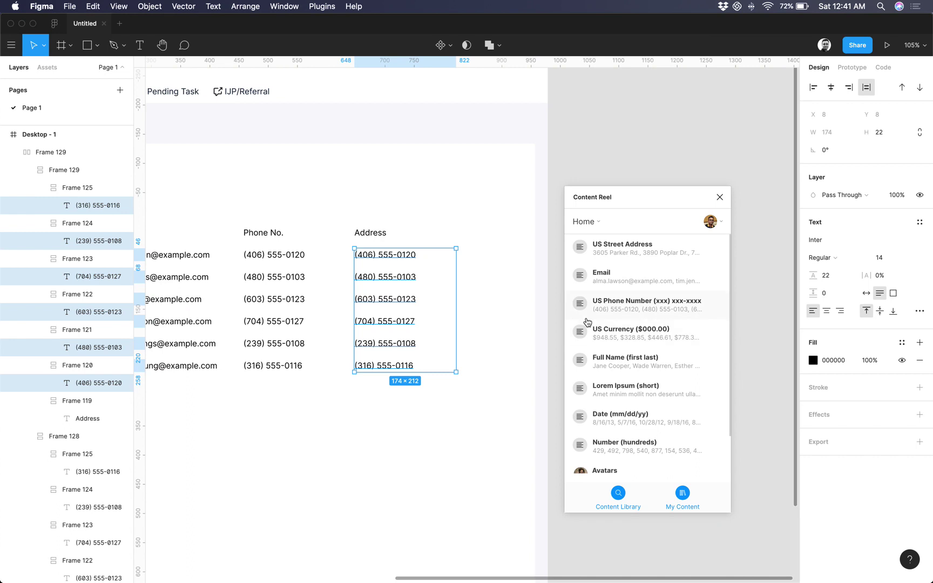
pyautogui.click(580, 253)
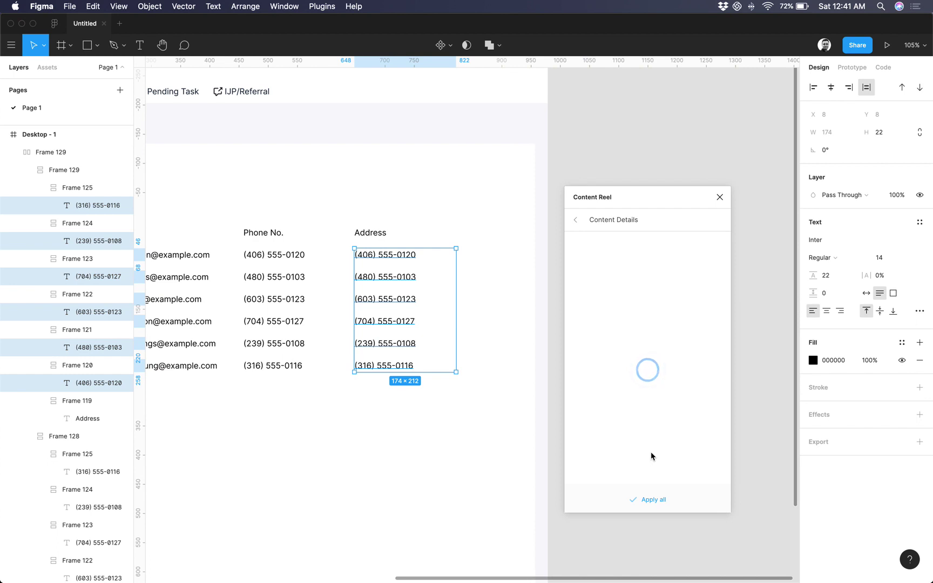
pyautogui.click(649, 500)
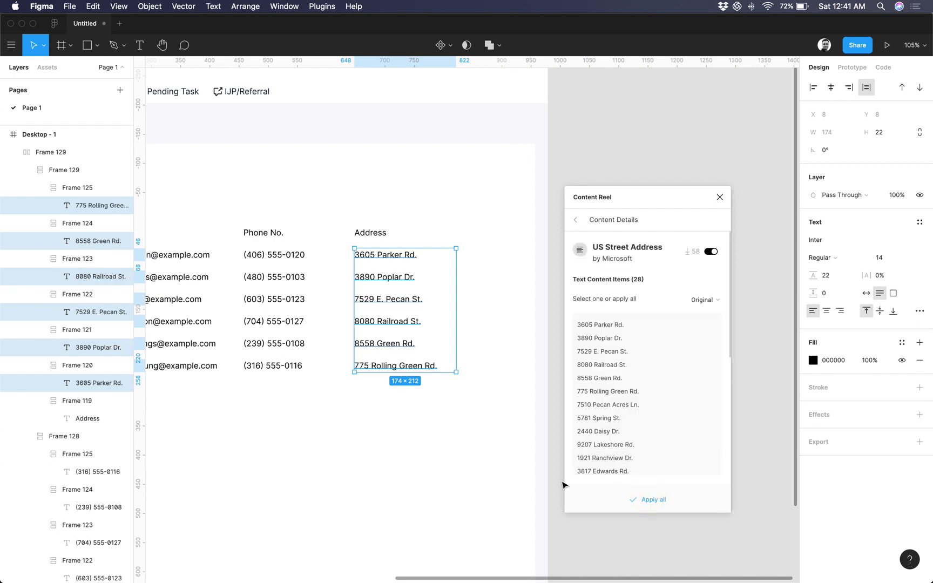
pyautogui.click(473, 469)
pyautogui.hscroll(-3, 473, 469)
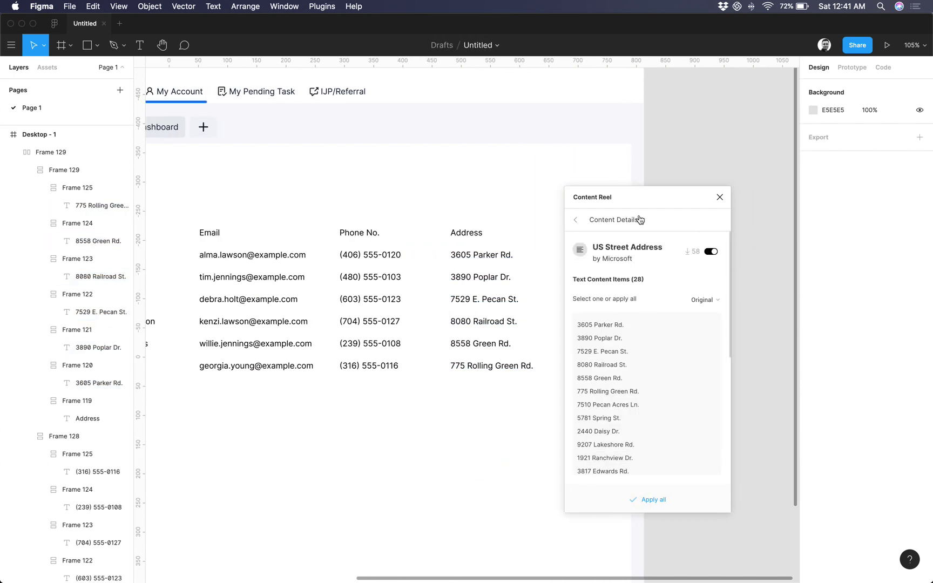
pyautogui.moveTo(639, 218); pyautogui.dragTo(722, 216)
pyautogui.click(803, 213)
# Move the whole table up and left under the navbar.
pyautogui.hscroll(-3, 575, 301)
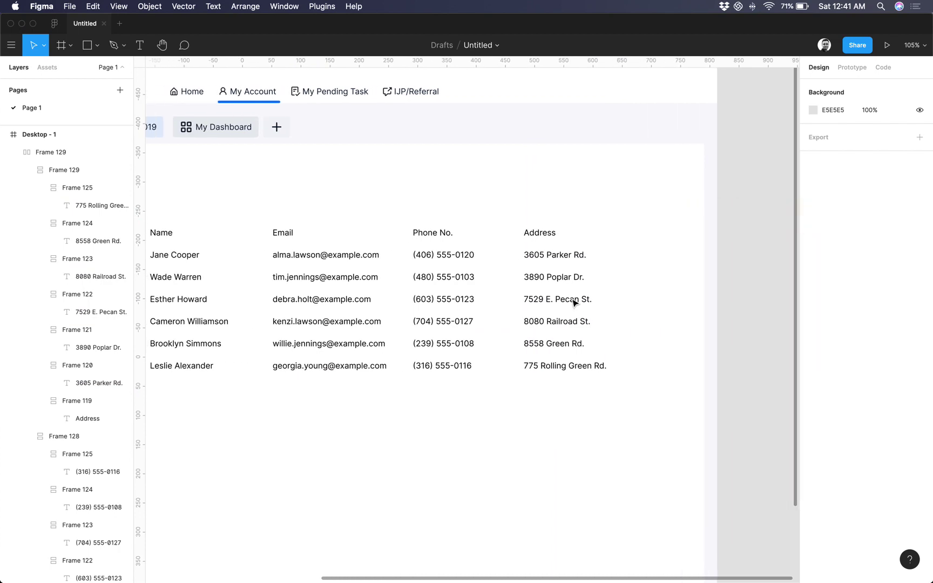
pyautogui.hscroll(-5, 575, 302)
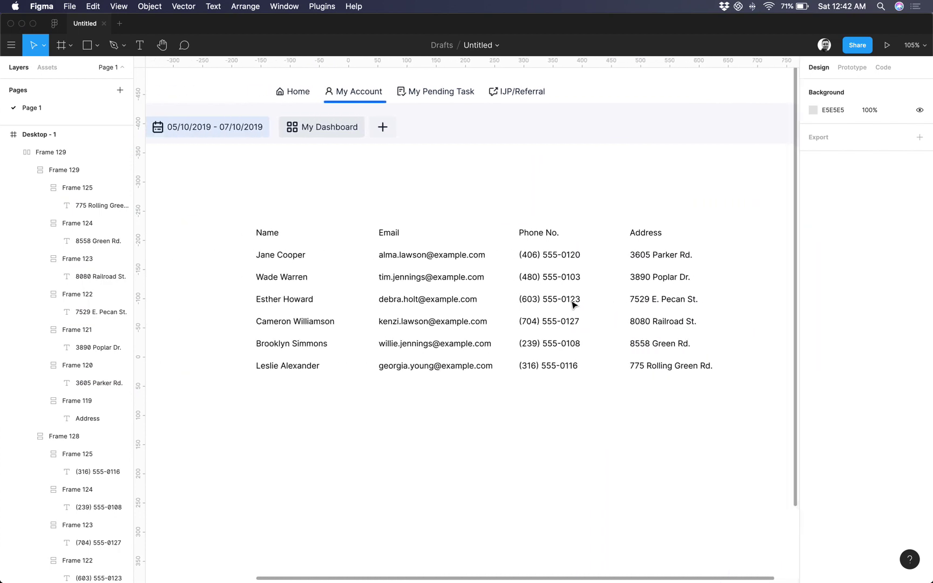
pyautogui.hscroll(-1, 572, 302)
pyautogui.click(573, 302)
pyautogui.moveTo(572, 306); pyautogui.dragTo(485, 252)
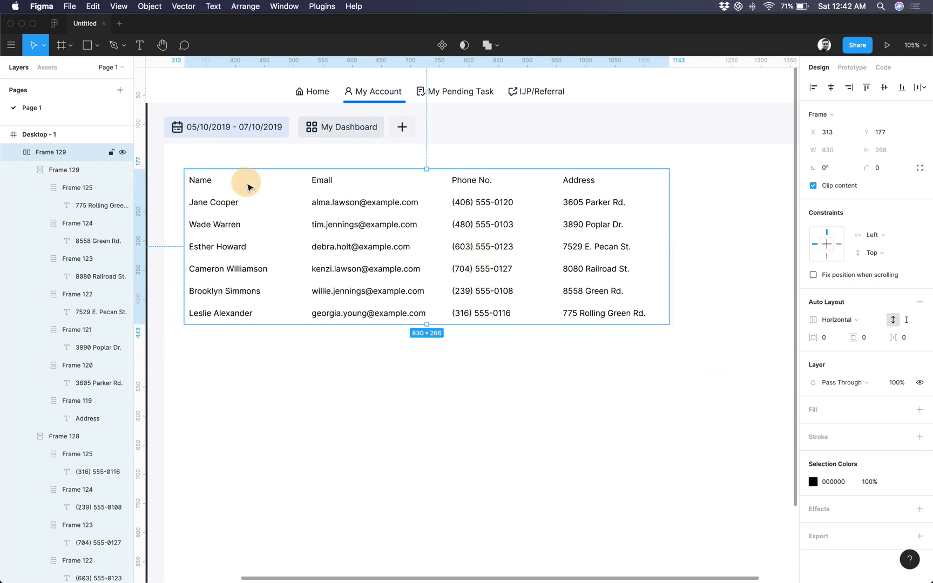
# Give the Name and Email header cells a dark 231F20 stroke.
pyautogui.click(248, 186)
pyautogui.click(249, 184)
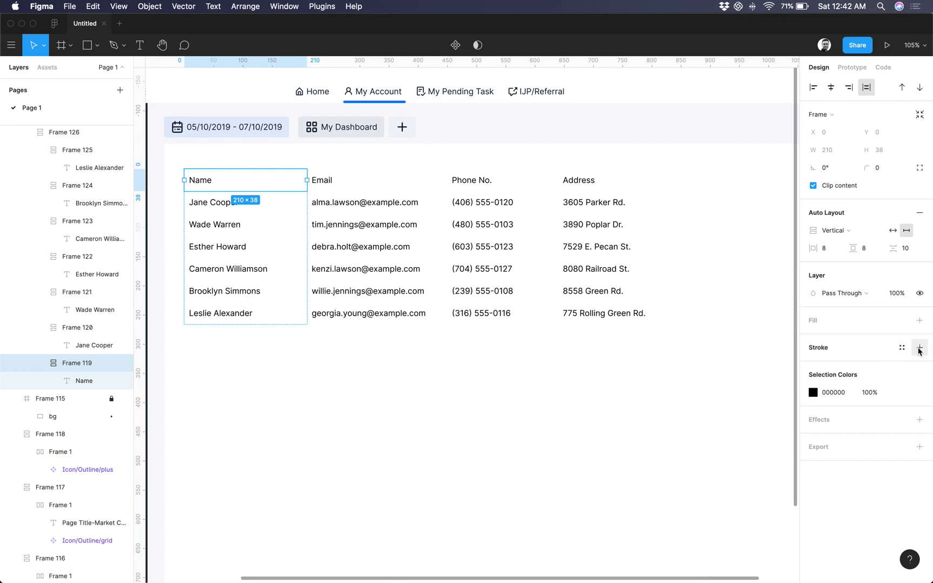
pyautogui.click(919, 348)
pyautogui.click(813, 365)
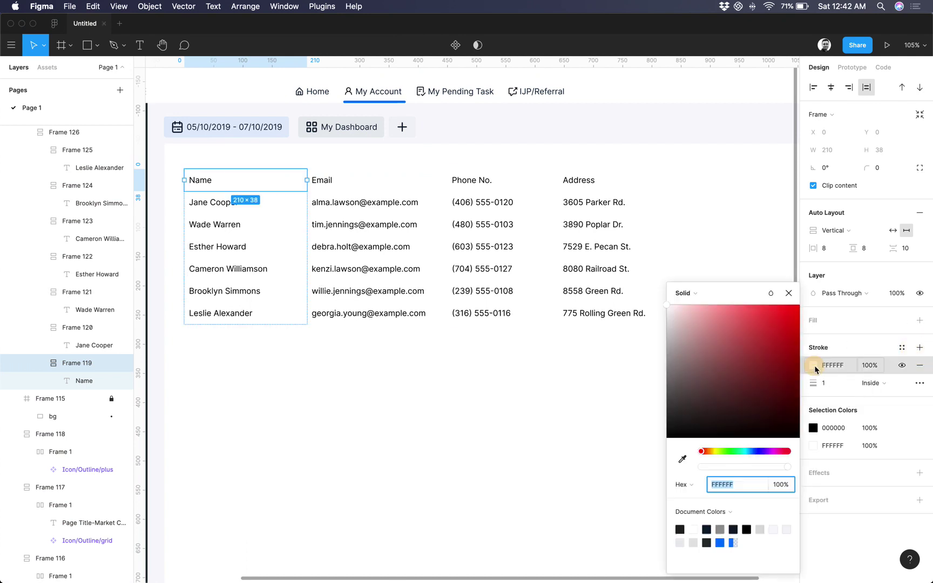
pyautogui.click(713, 485)
pyautogui.click(680, 529)
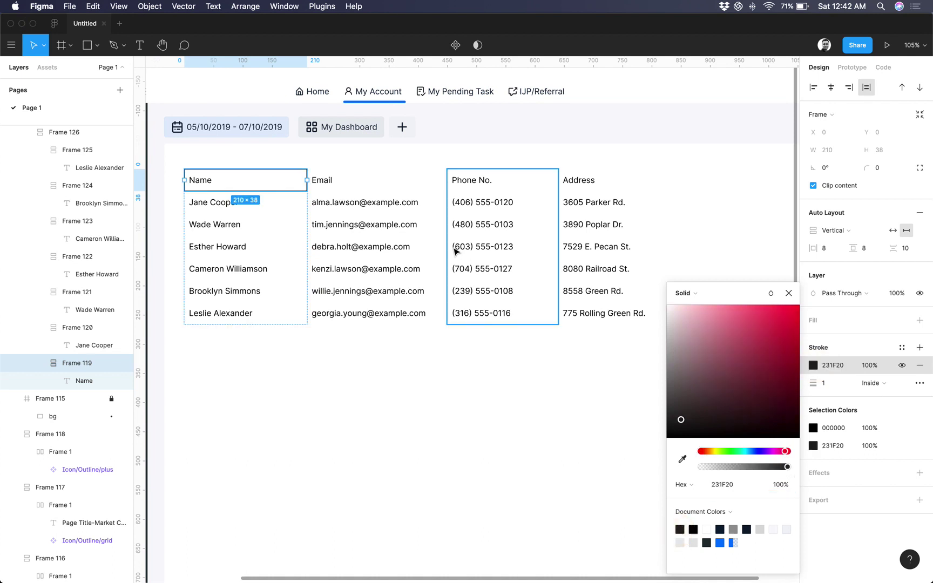
pyautogui.click(363, 188)
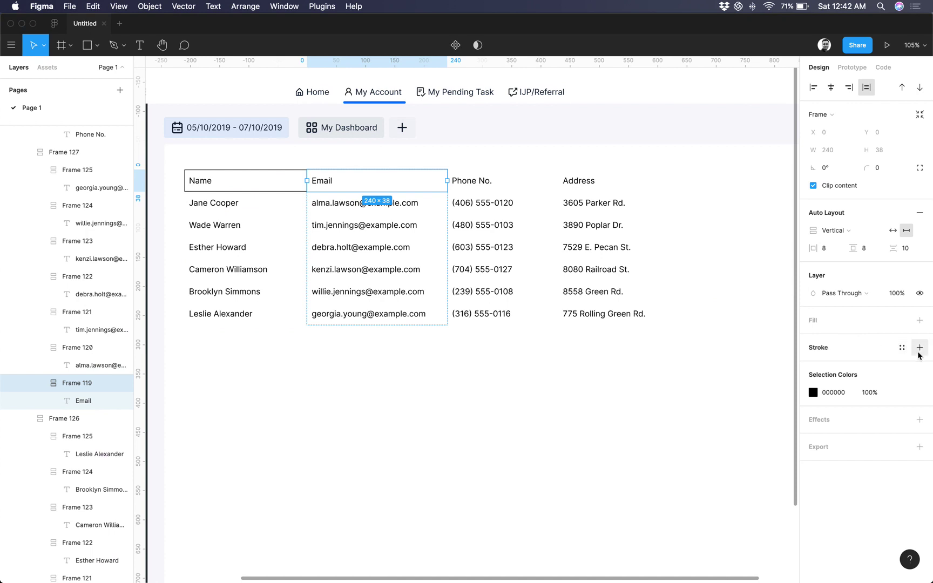
pyautogui.click(919, 347)
pyautogui.click(812, 365)
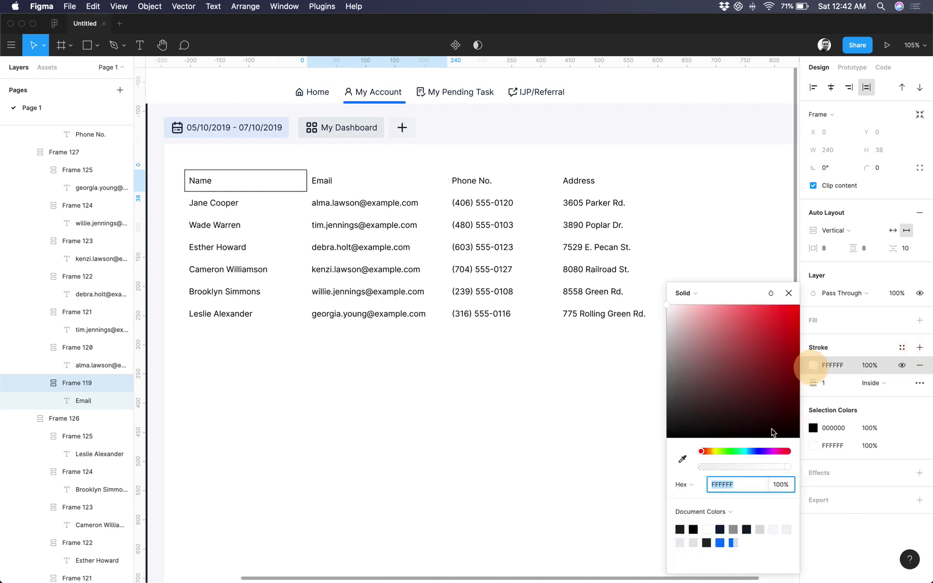
pyautogui.click(679, 528)
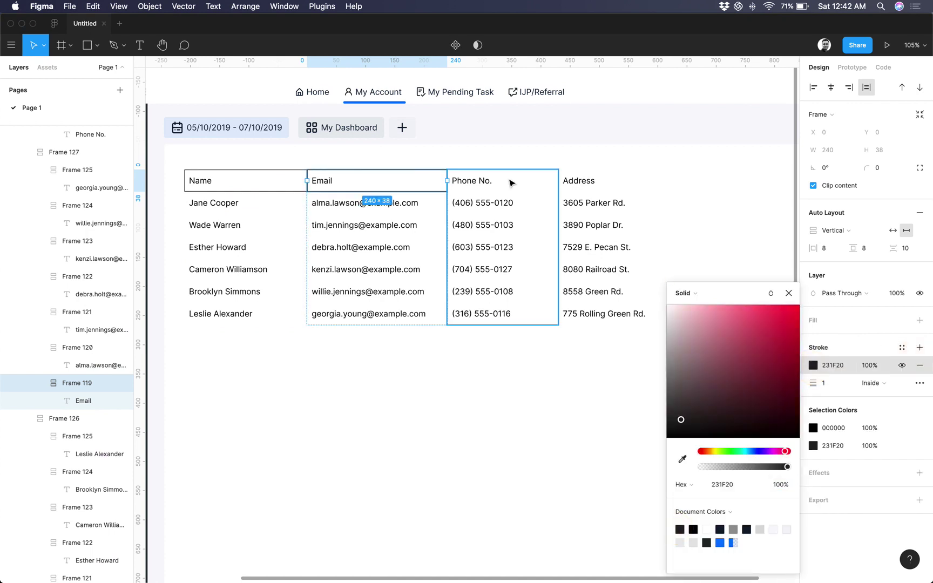
# Give the Phone No. and Address header cells a dark 231F20 stroke.
pyautogui.click(510, 182)
pyautogui.click(919, 347)
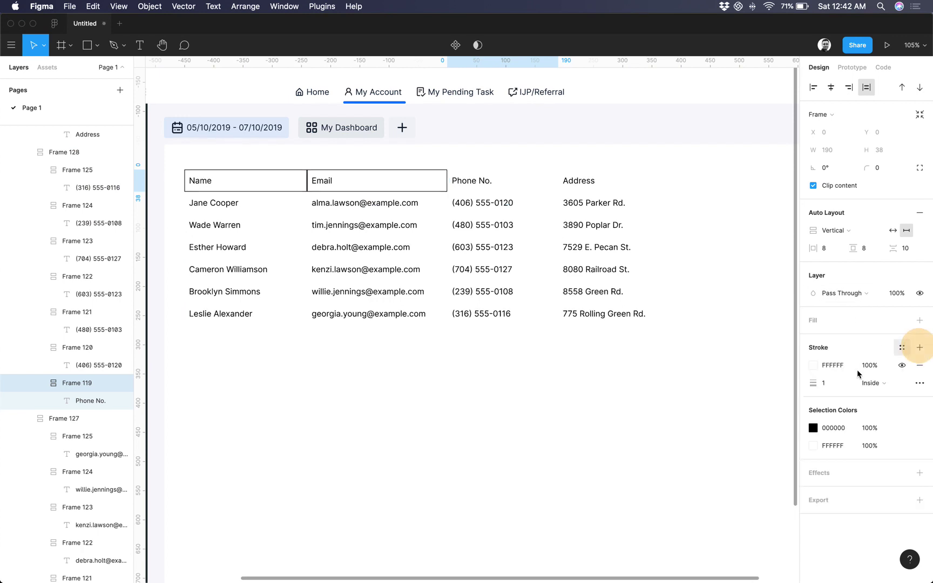
pyautogui.click(812, 364)
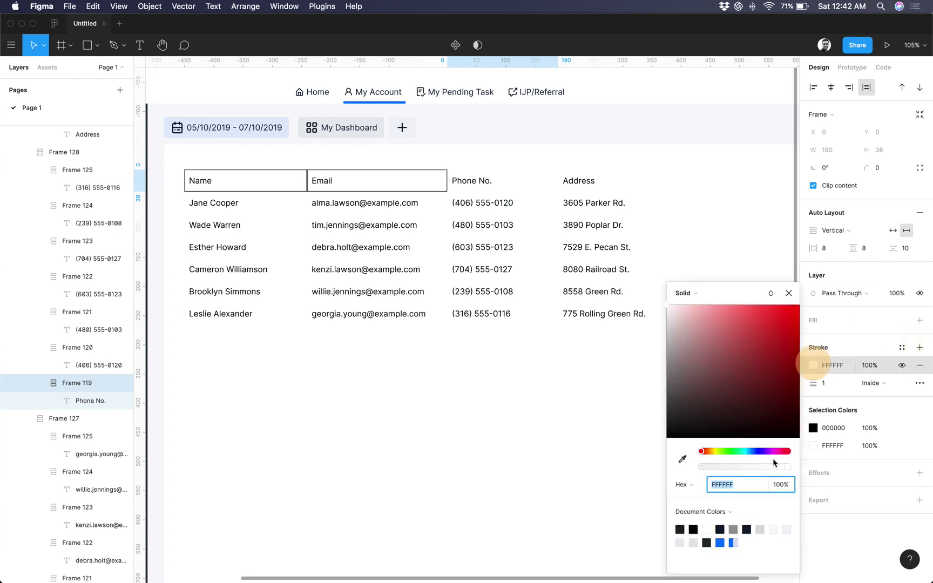
pyautogui.click(679, 528)
pyautogui.click(634, 183)
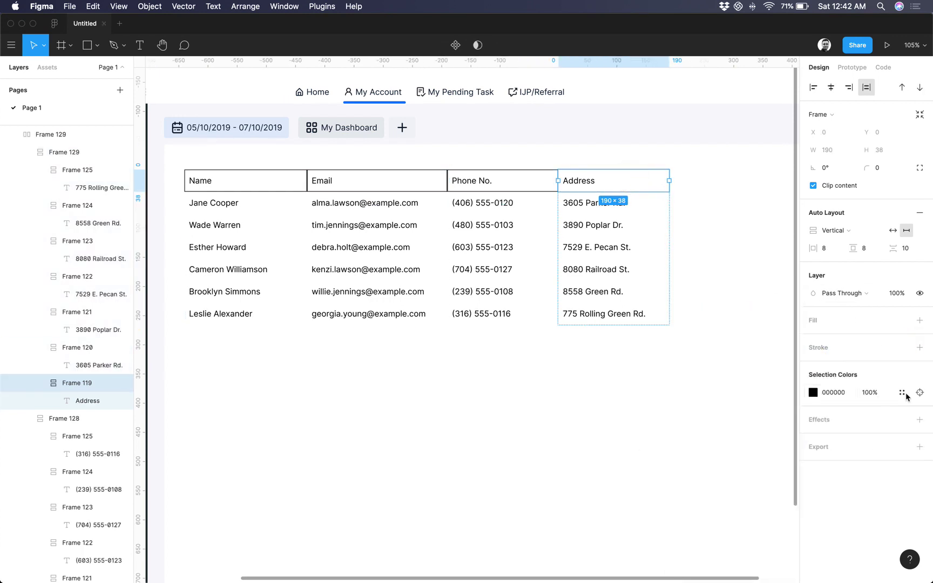
pyautogui.click(919, 348)
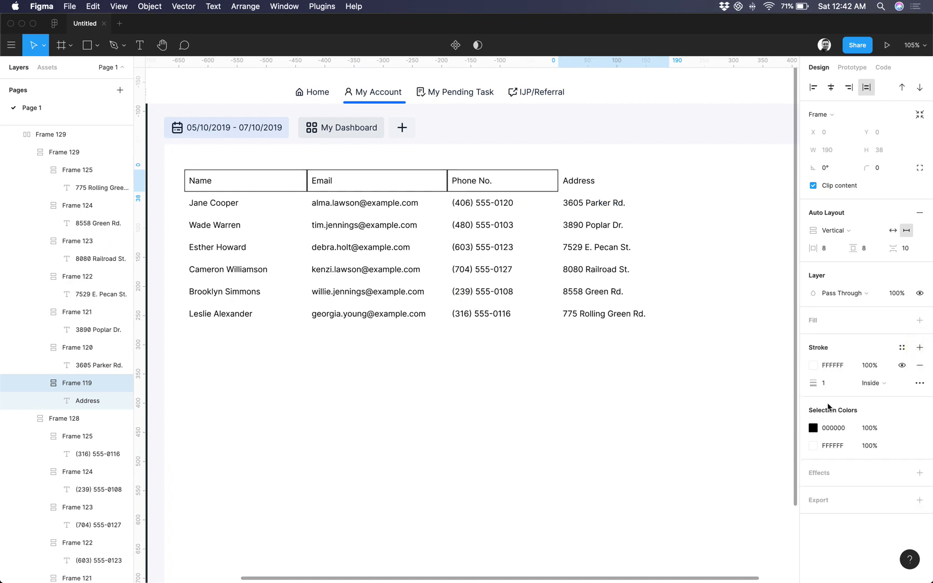
pyautogui.click(813, 366)
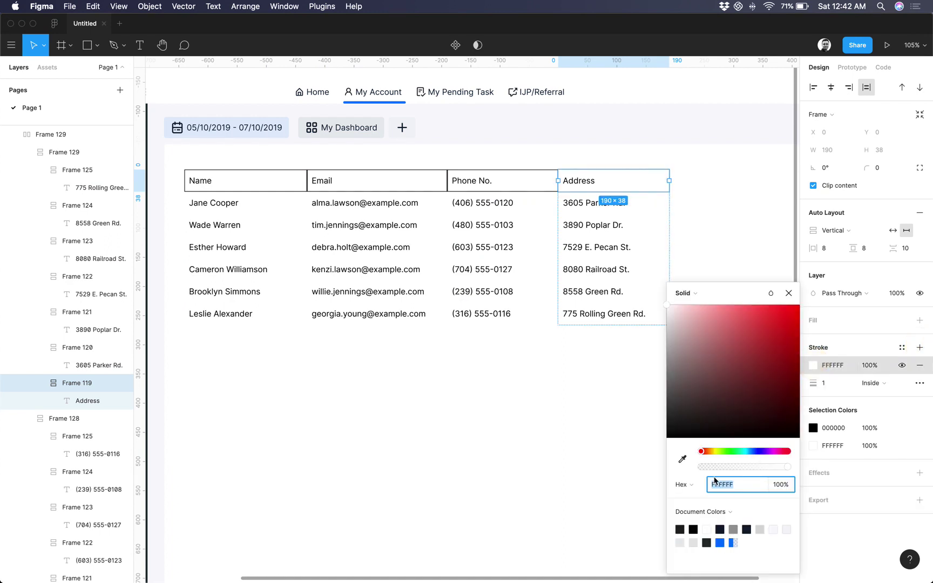
pyautogui.click(680, 528)
pyautogui.click(548, 418)
pyautogui.doubleClick(408, 212)
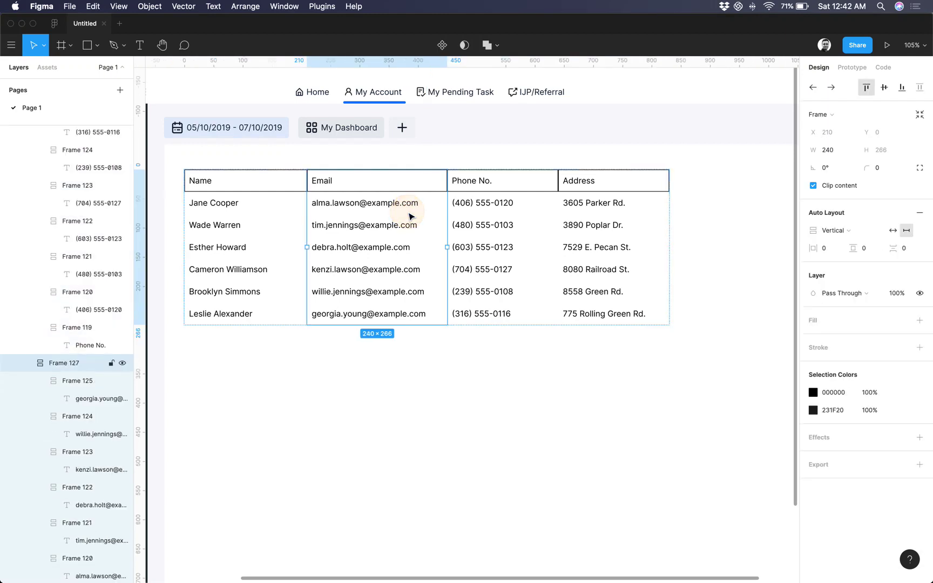
pyautogui.keyDown('shift'); pyautogui.click(284, 246); pyautogui.keyUp('shift')
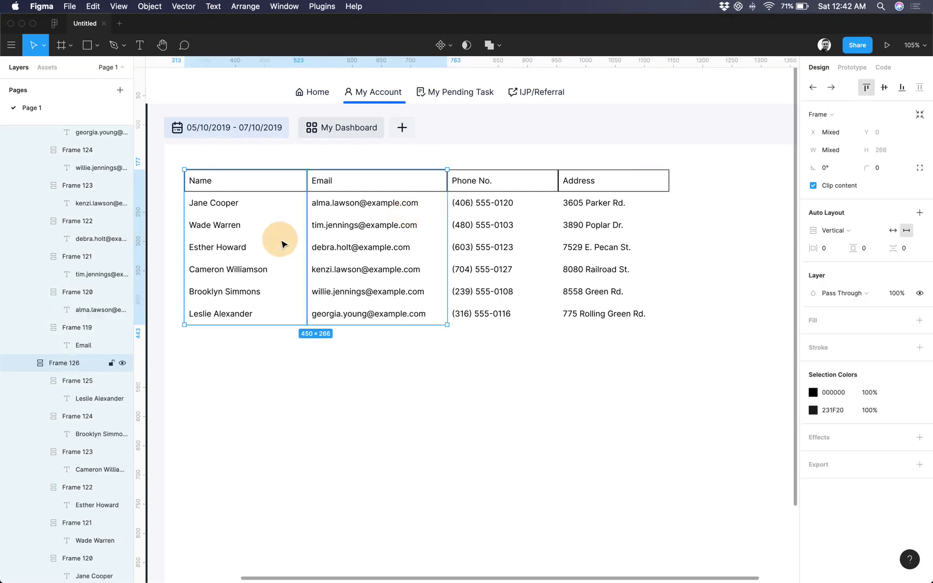
pyautogui.click(395, 362)
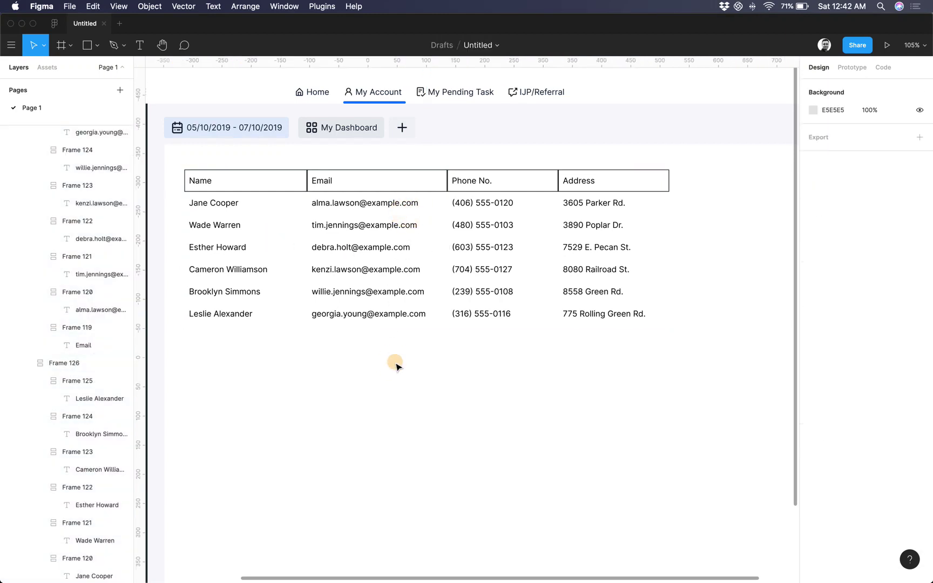
pyautogui.click(343, 190)
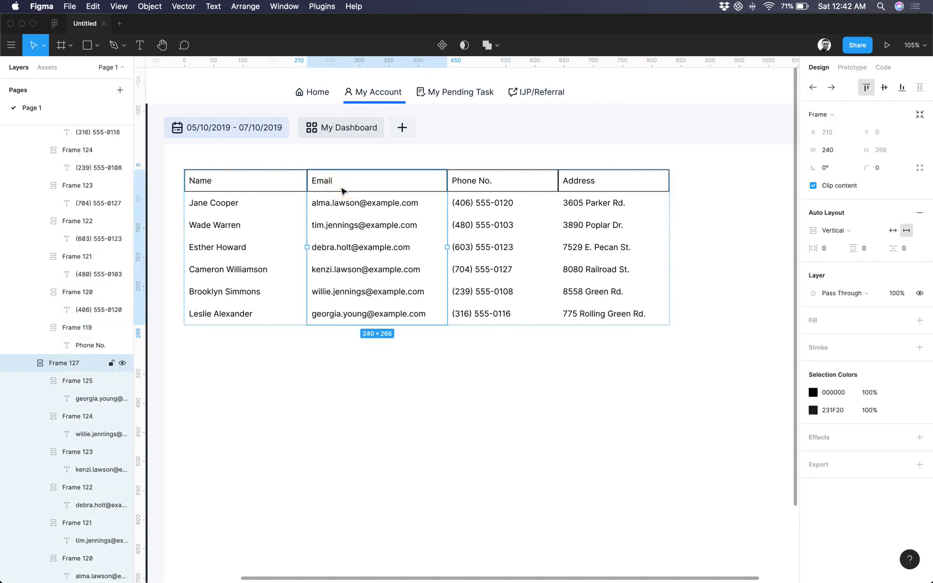
pyautogui.press('Left')
pyautogui.press('Right')
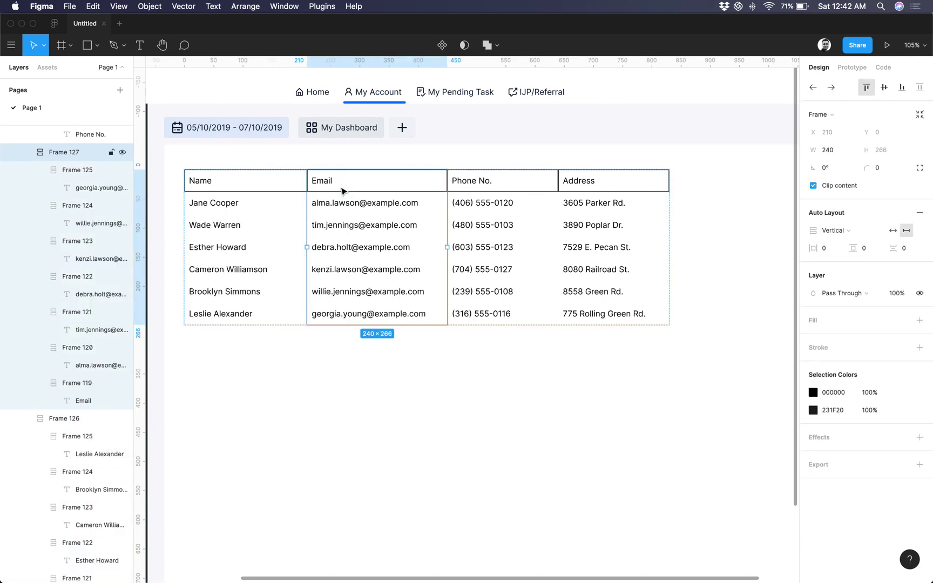
pyautogui.click(343, 189)
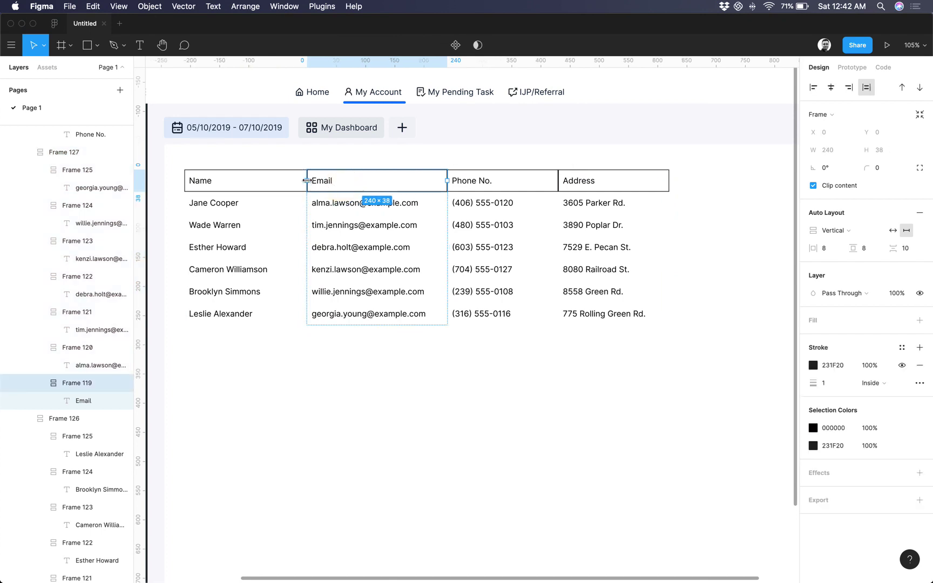
pyautogui.moveTo(307, 180); pyautogui.dragTo(328, 181)
pyautogui.moveTo(445, 182)
pyautogui.mouseDown()
pyautogui.moveTo(434, 181)
pyautogui.moveTo(441, 180)
pyautogui.mouseUp()
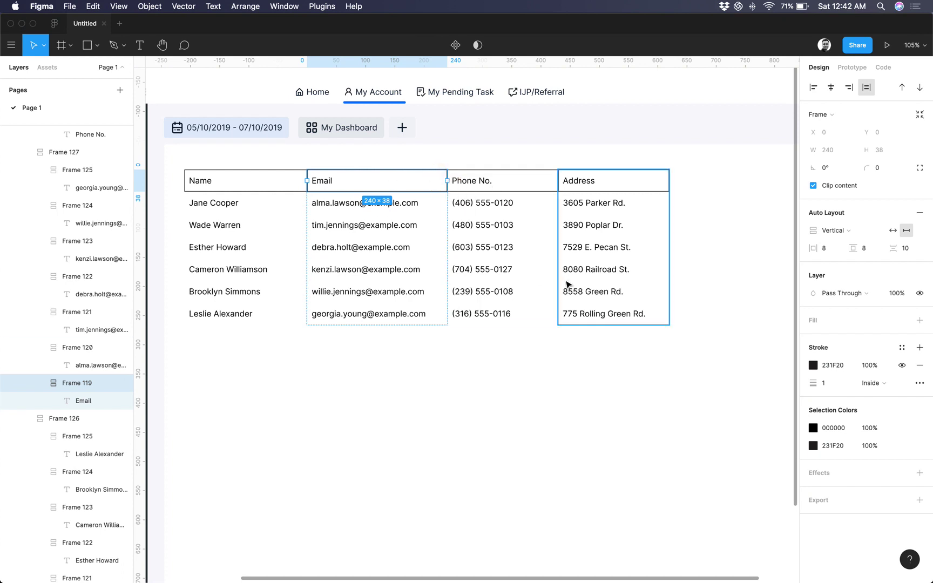
pyautogui.click(882, 388)
pyautogui.click(888, 368)
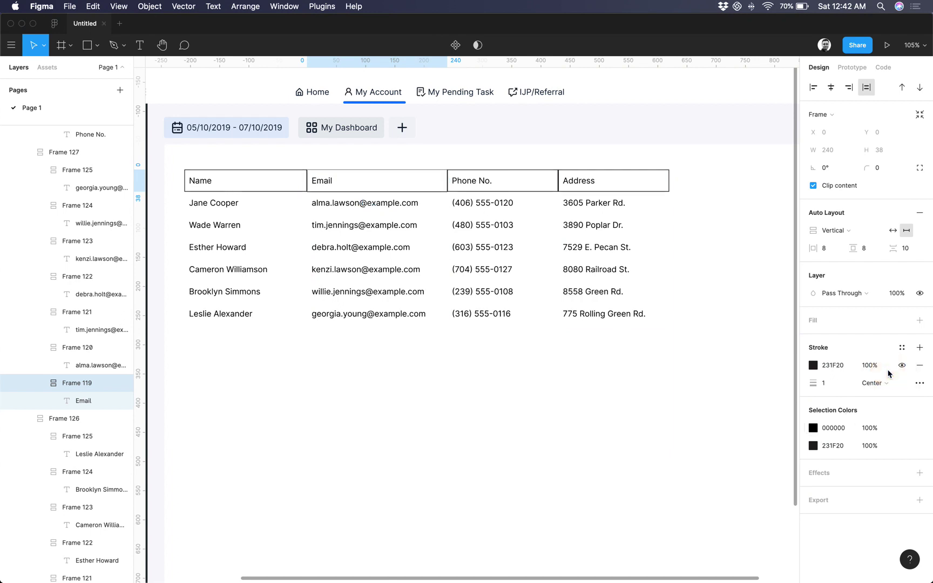
pyautogui.click(885, 382)
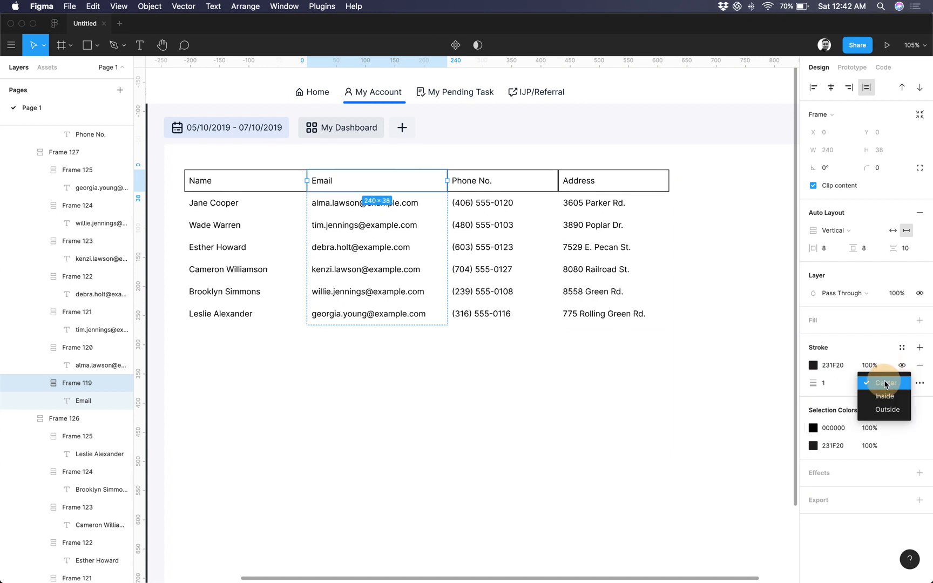
pyautogui.click(886, 410)
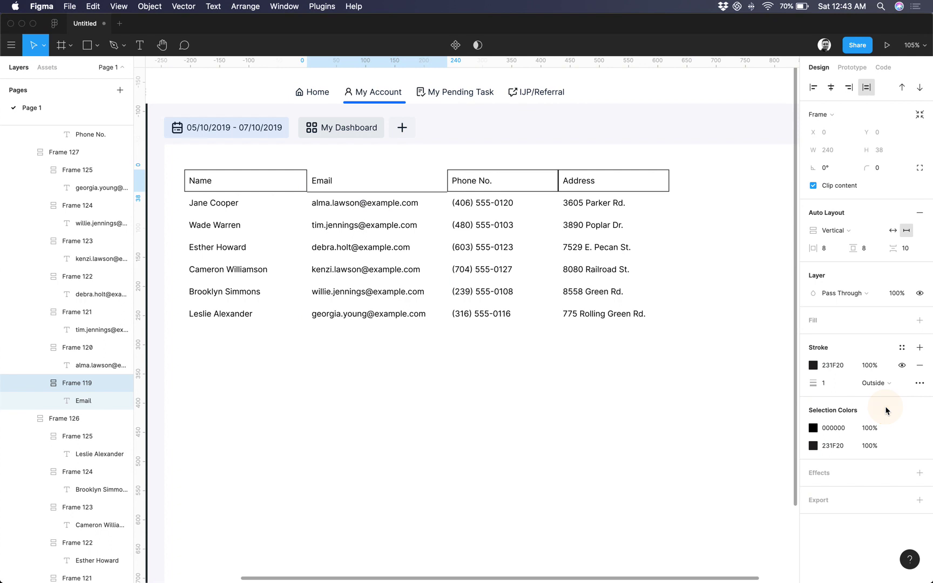
pyautogui.click(865, 383)
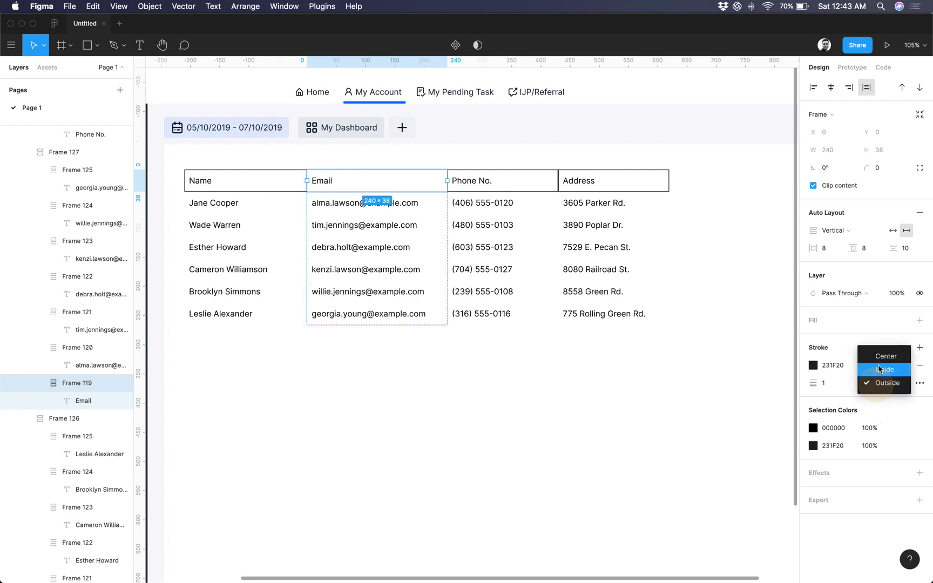
pyautogui.click(878, 369)
pyautogui.click(525, 381)
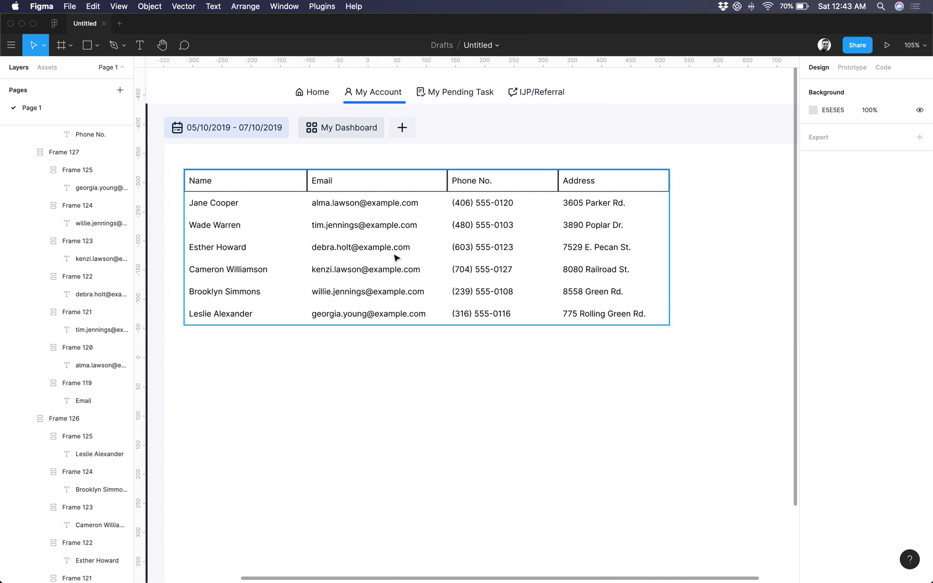
# Remove the Name header's stroke and fill it with 0075FF at 10%.
pyautogui.click(273, 182)
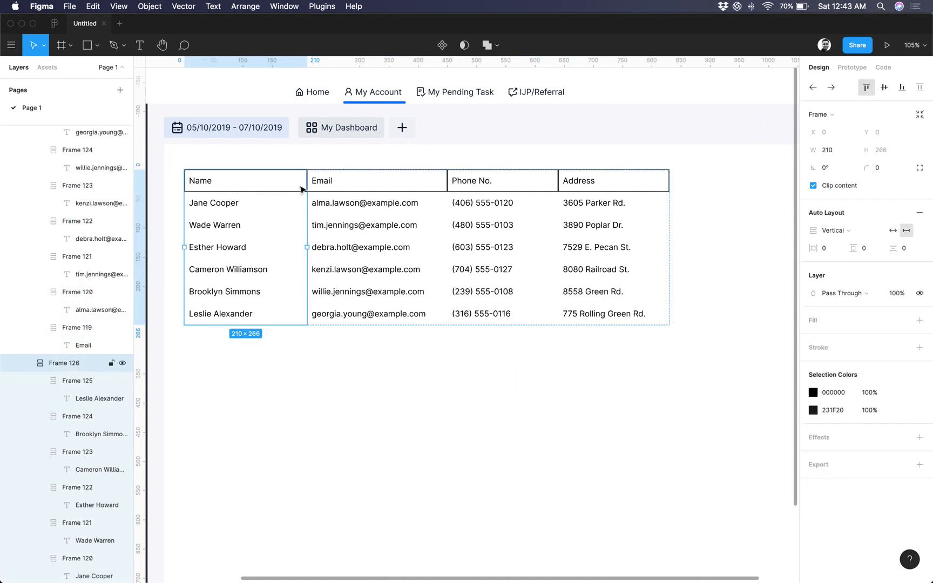
pyautogui.click(301, 188)
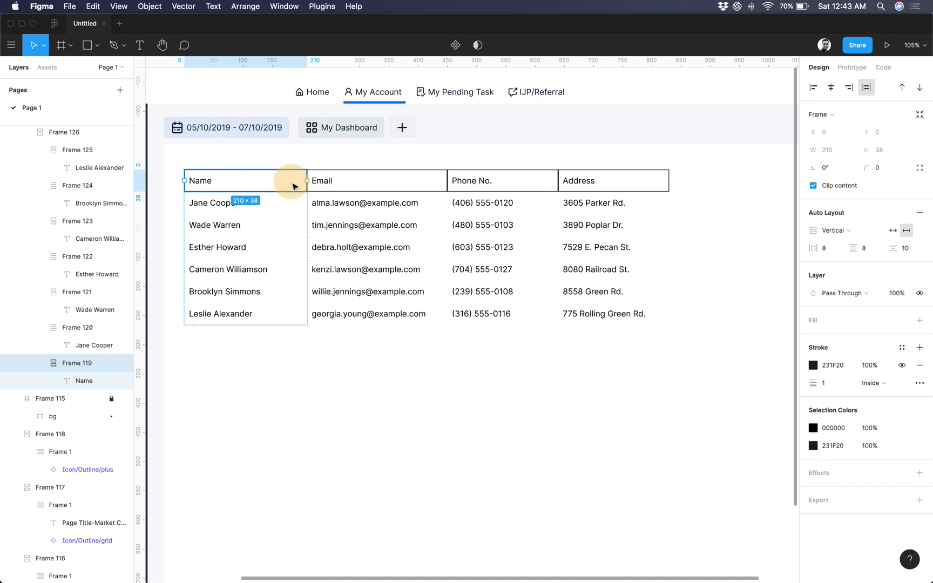
pyautogui.hscroll(1, 294, 194)
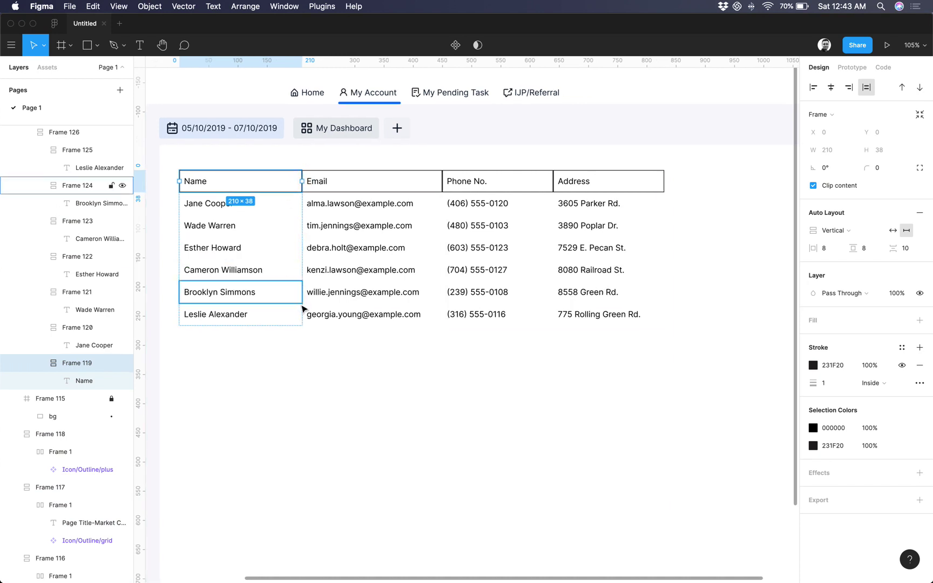
pyautogui.click(300, 354)
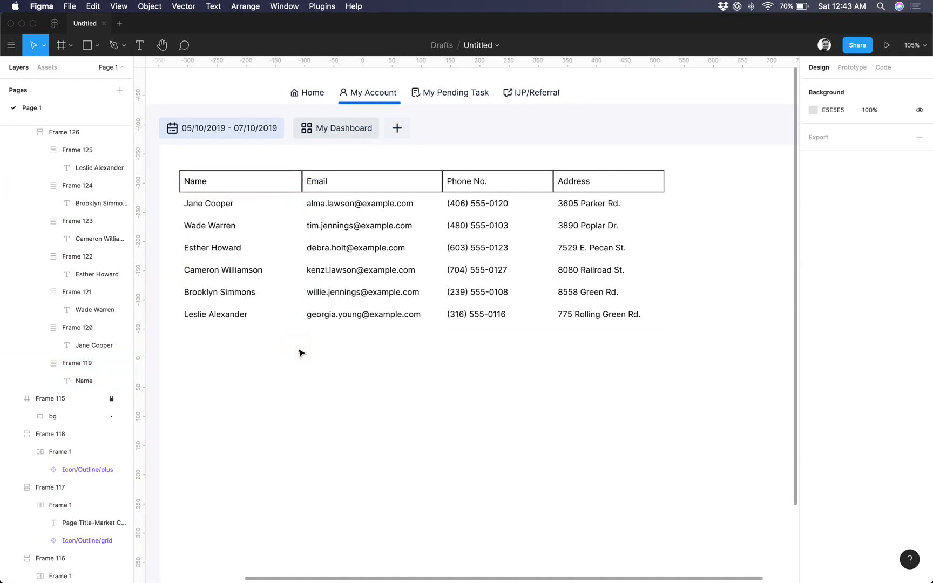
pyautogui.click(285, 180)
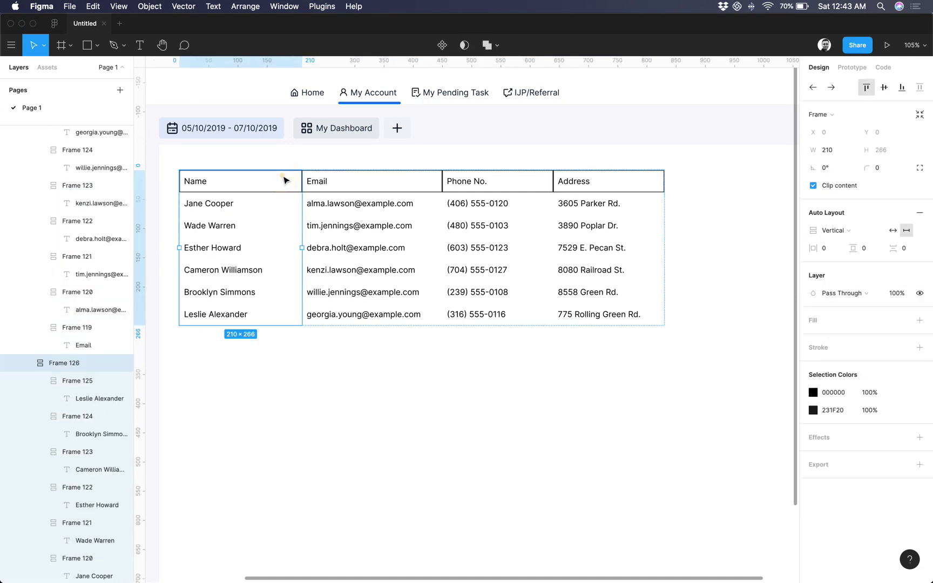
pyautogui.click(285, 181)
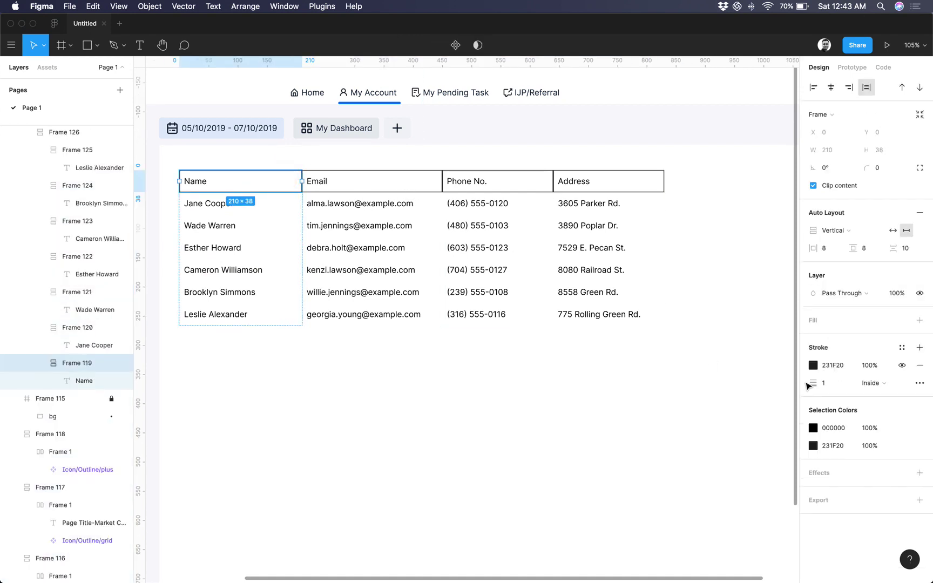
pyautogui.click(919, 366)
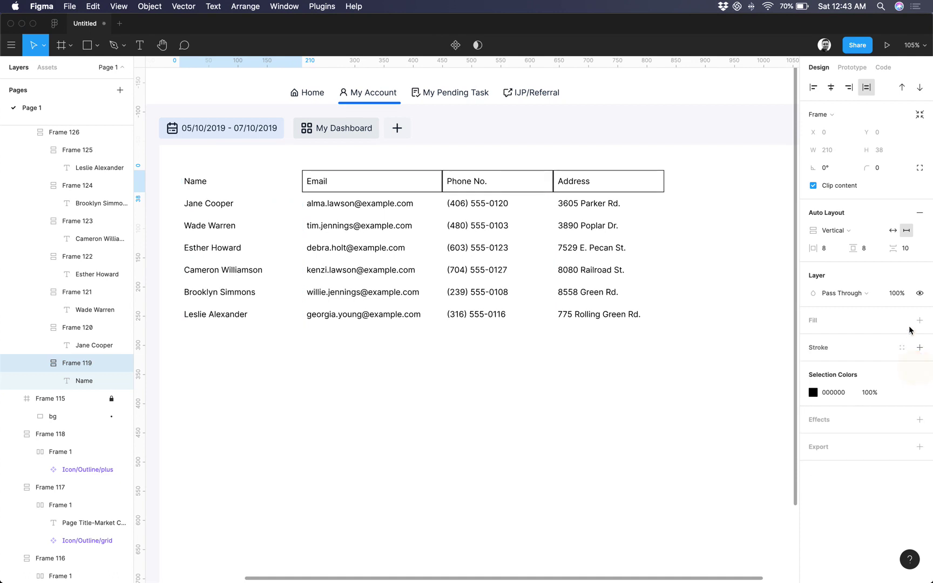
pyautogui.click(918, 320)
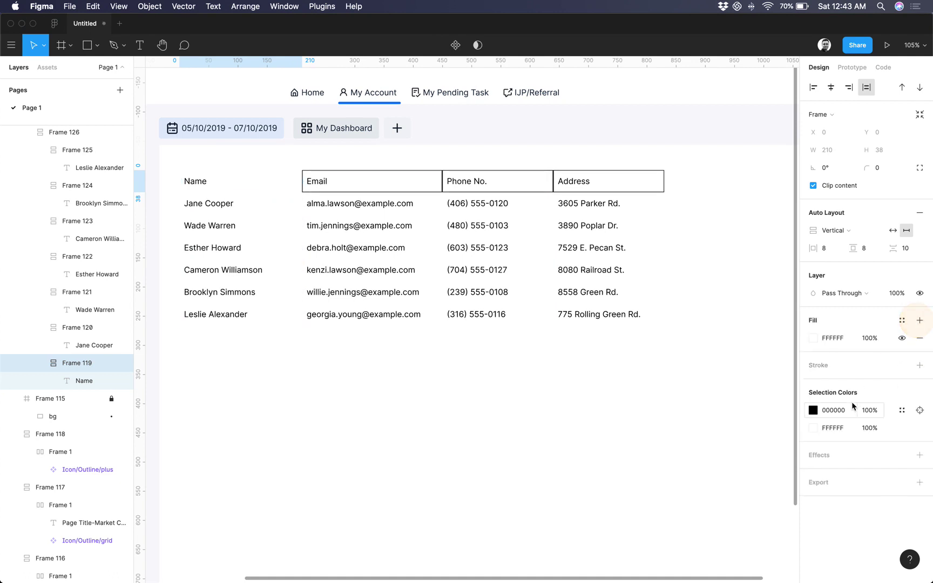
pyautogui.click(813, 338)
pyautogui.click(732, 542)
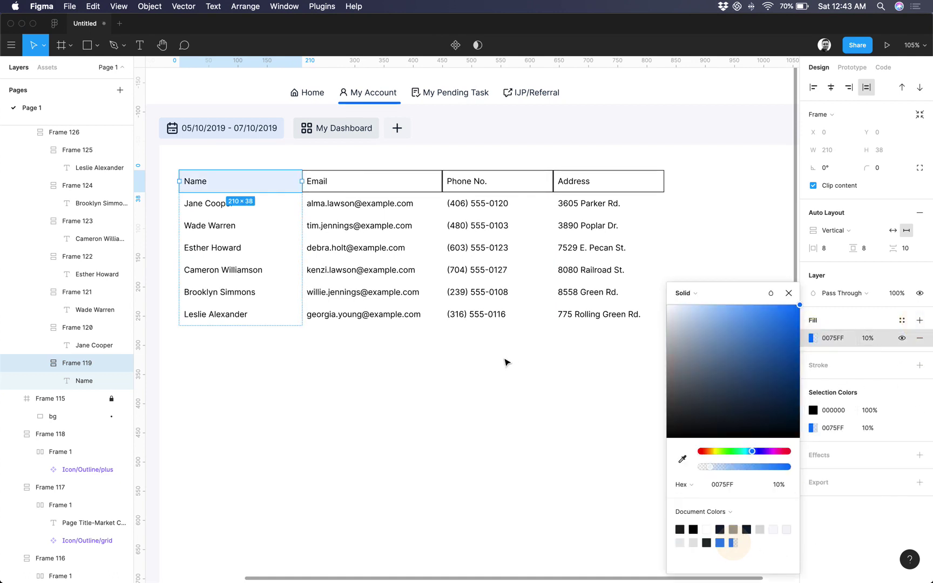
pyautogui.click(380, 183)
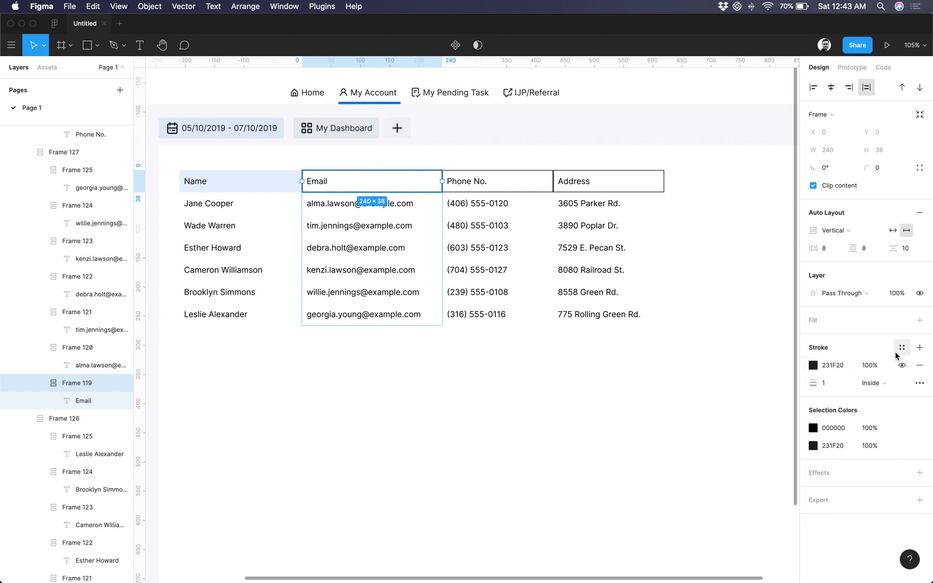
# Remove the Email header's border and give it the light-blue 0075FF 10% fill.
pyautogui.click(920, 365)
pyautogui.click(919, 320)
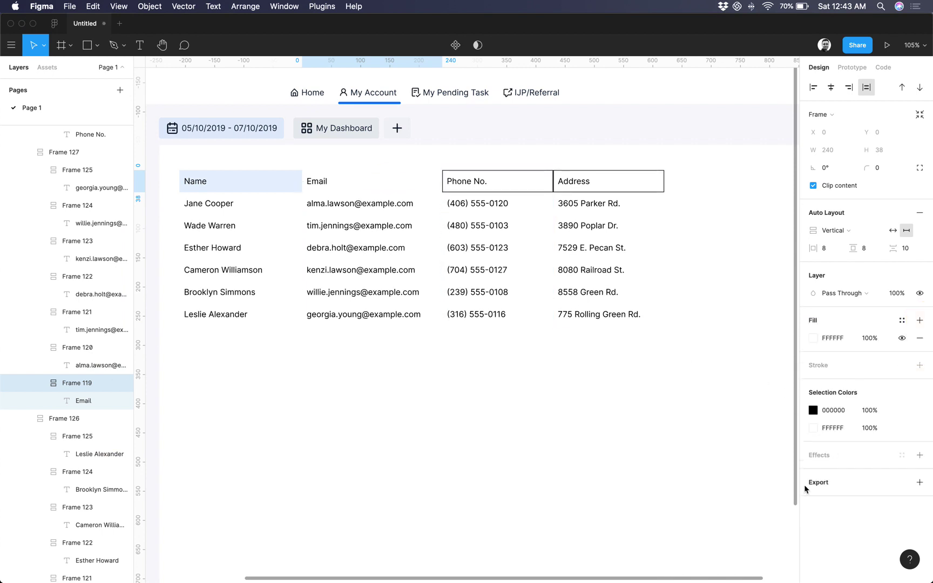
pyautogui.click(812, 409)
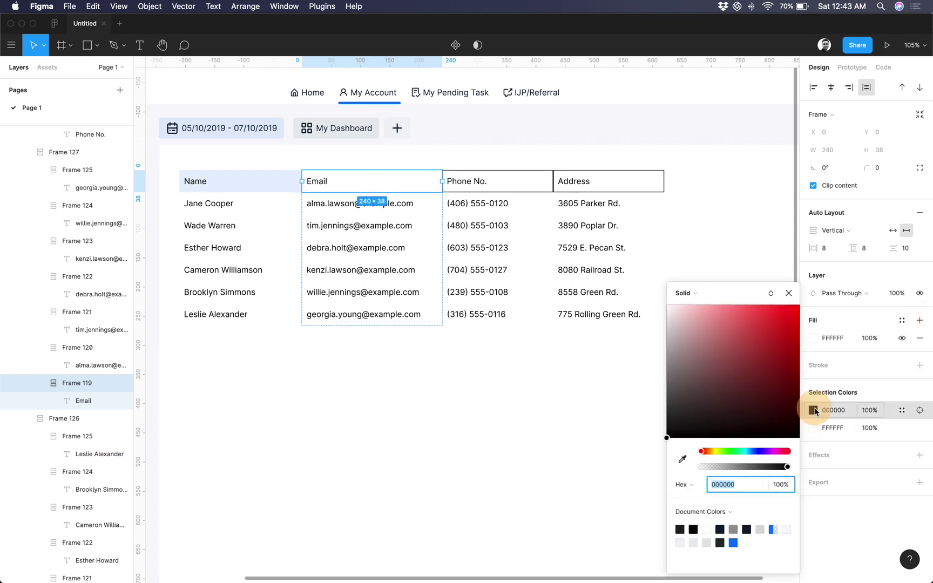
pyautogui.click(774, 529)
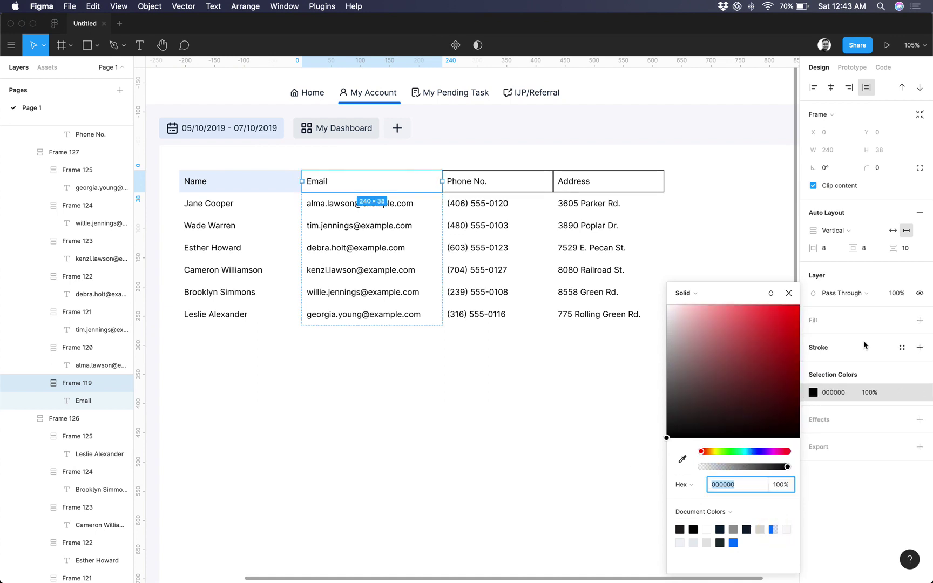
pyautogui.click(919, 320)
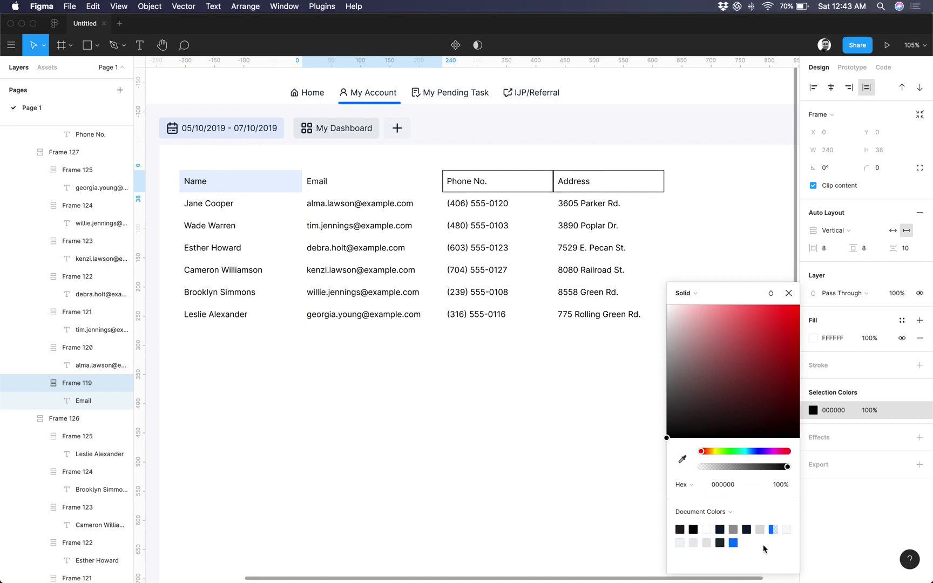
pyautogui.click(773, 529)
pyautogui.hotkey('ctrl', 'z')
pyautogui.click(567, 446)
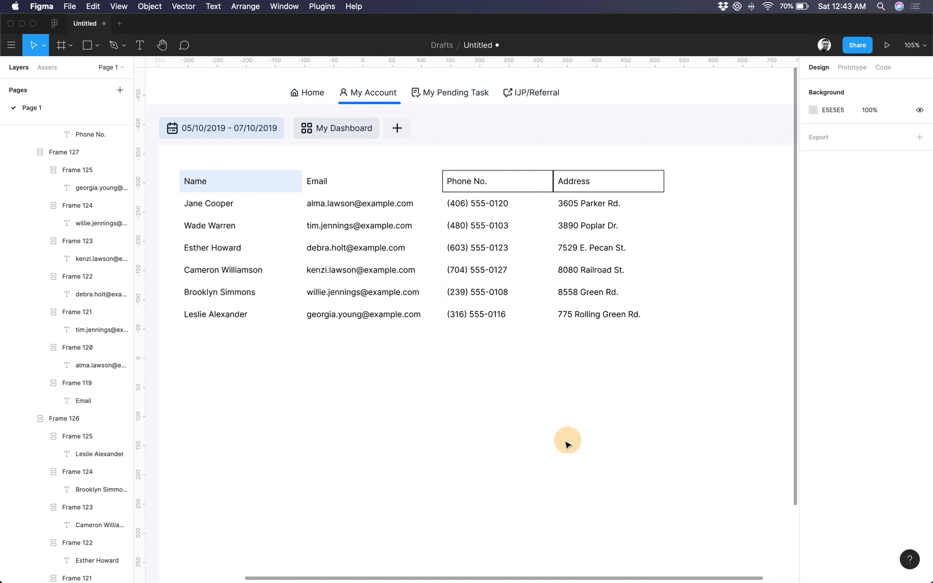
pyautogui.click(403, 185)
pyautogui.click(406, 187)
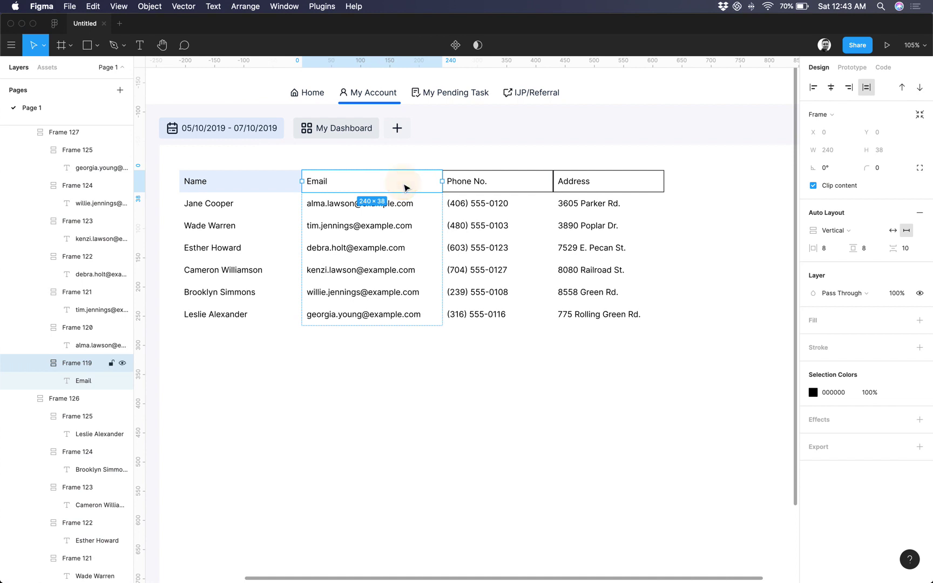
pyautogui.click(918, 321)
pyautogui.click(811, 338)
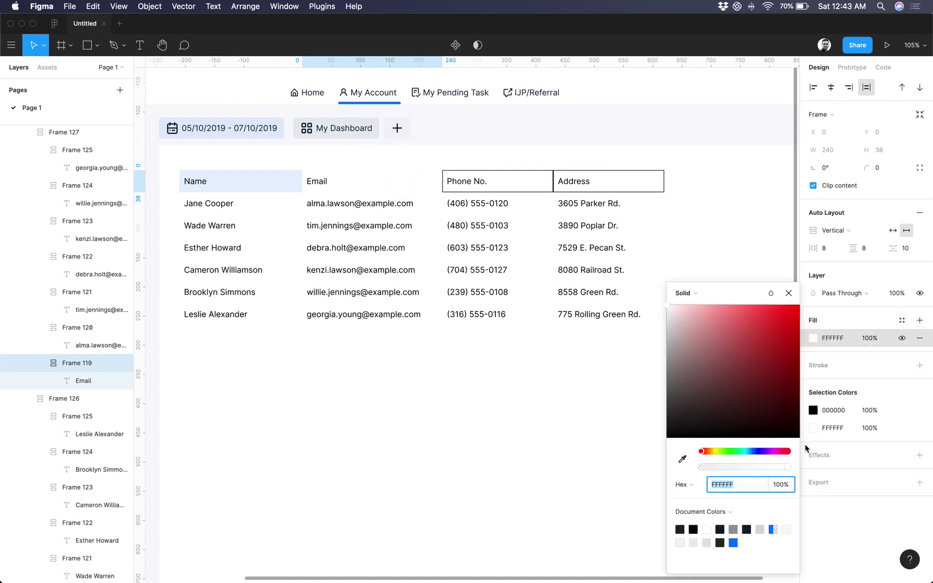
pyautogui.click(772, 529)
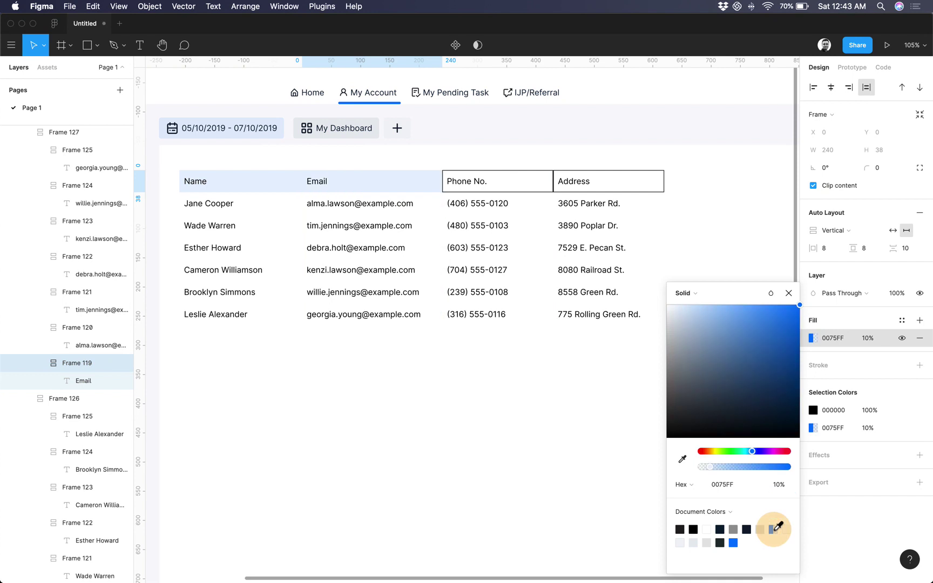
# Remove the Phone No. header's border and fill it light blue.
pyautogui.click(516, 187)
pyautogui.click(919, 365)
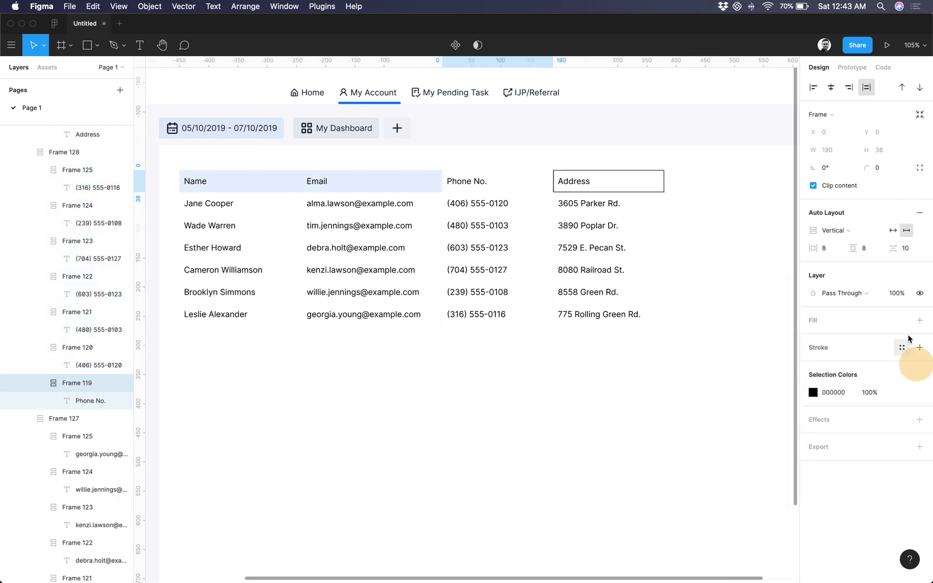
pyautogui.click(919, 320)
pyautogui.click(813, 338)
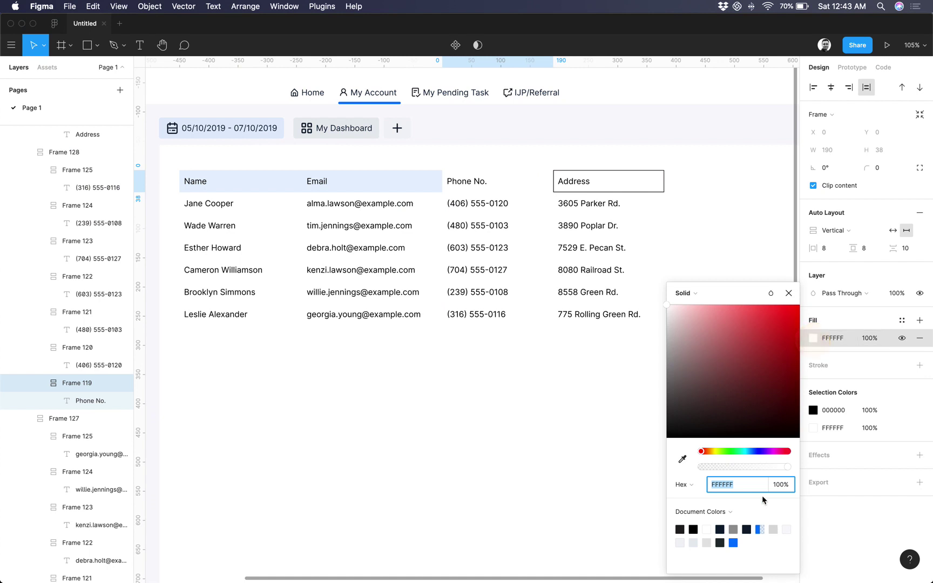
pyautogui.click(760, 529)
# Remove the Address header's border and fill it with the light-blue header colour.
pyautogui.scroll(2, 637, 194)
pyautogui.click(638, 209)
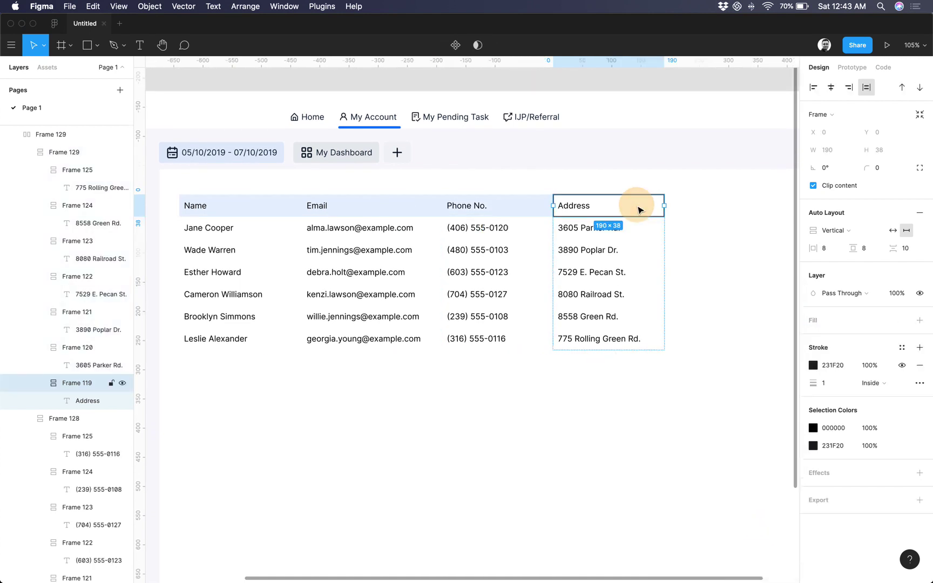
pyautogui.click(919, 367)
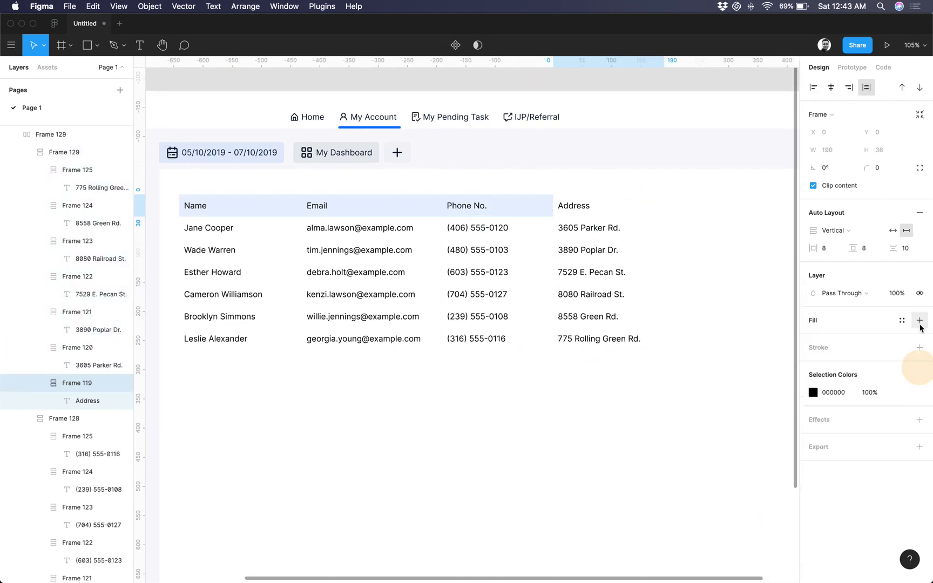
pyautogui.click(919, 320)
pyautogui.click(812, 338)
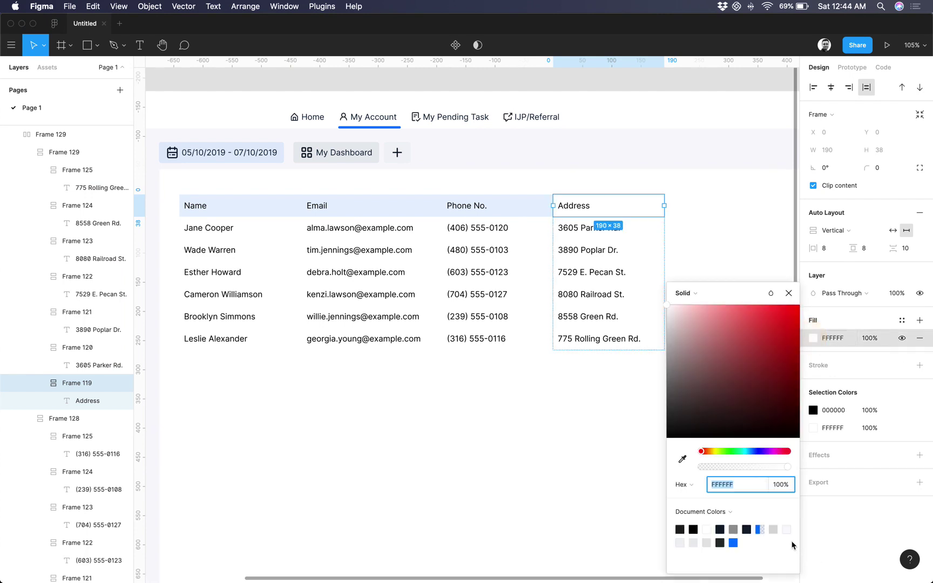
pyautogui.click(766, 528)
pyautogui.click(541, 429)
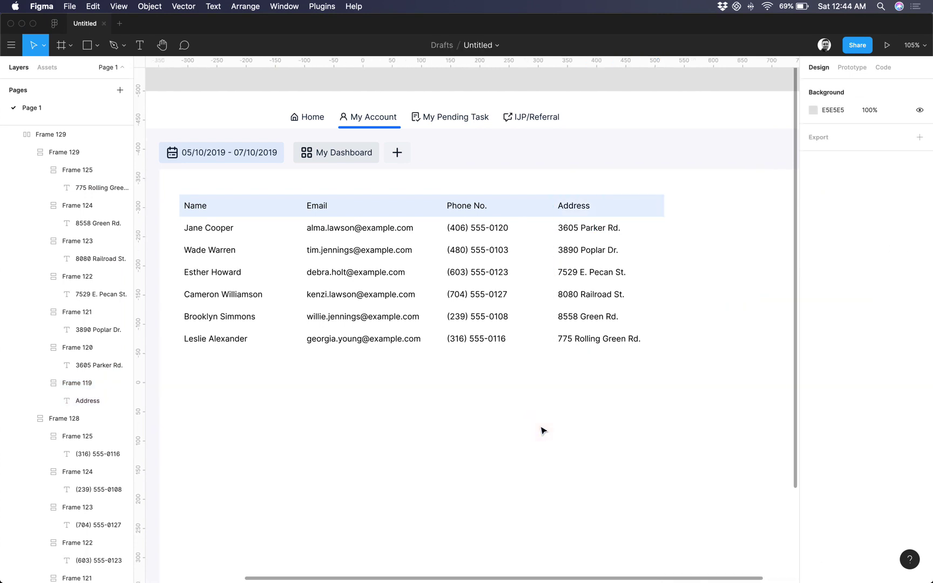
# Widen the Email column and narrow the Phone No. column to 174.
pyautogui.click(372, 285)
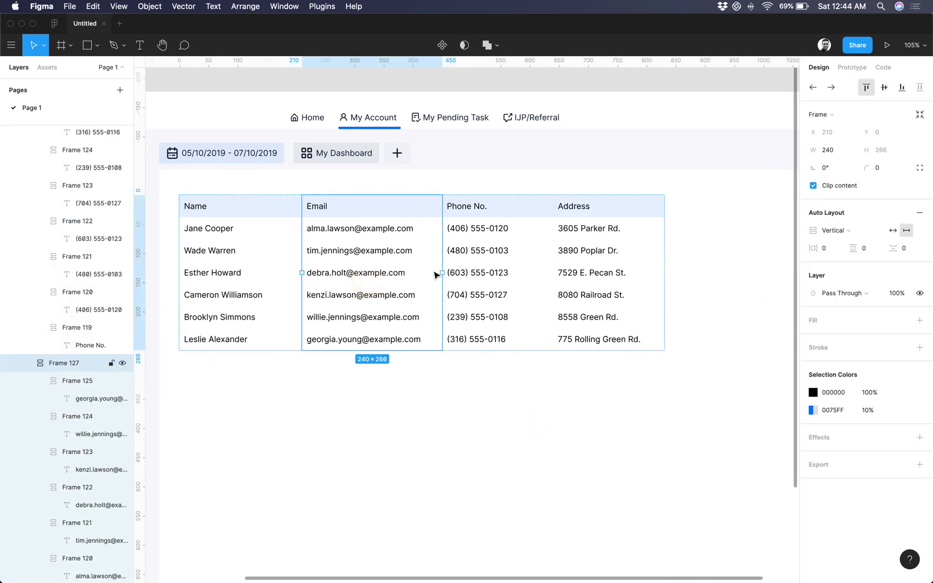
pyautogui.moveTo(442, 272); pyautogui.dragTo(456, 272)
pyautogui.click(493, 274)
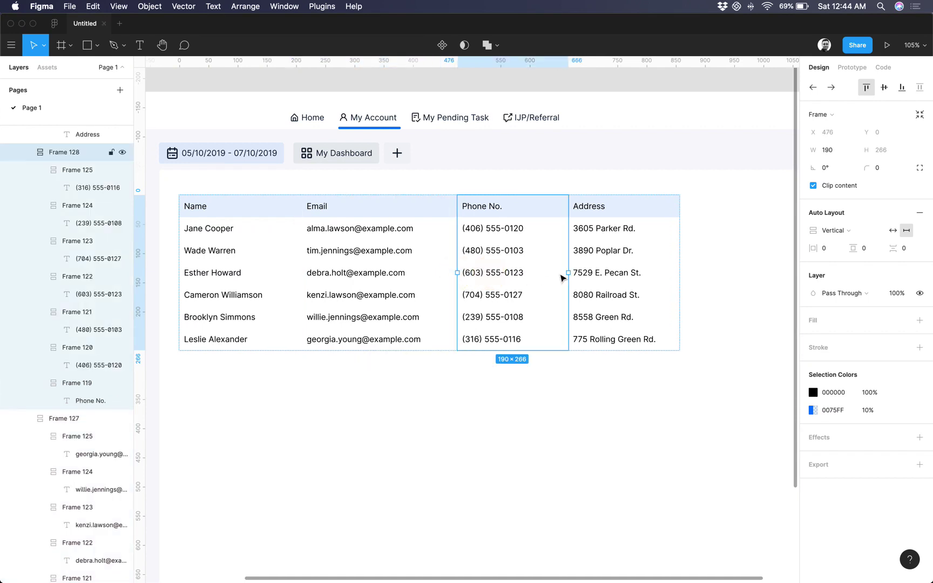
pyautogui.moveTo(567, 273)
pyautogui.mouseDown()
pyautogui.moveTo(543, 271)
pyautogui.moveTo(559, 272)
pyautogui.mouseUp()
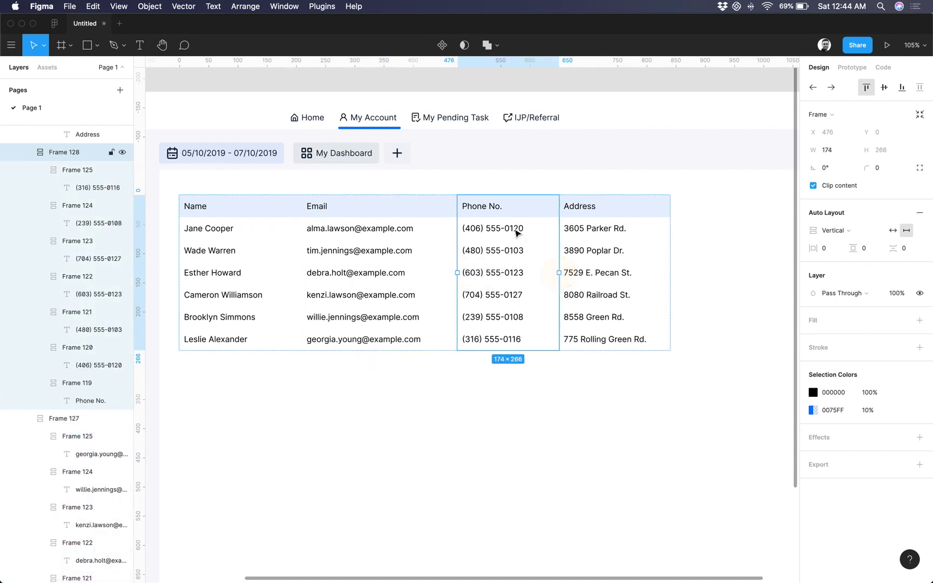
# Right-align the Phone No. heading and four of the phone numbers.
pyautogui.doubleClick(494, 211)
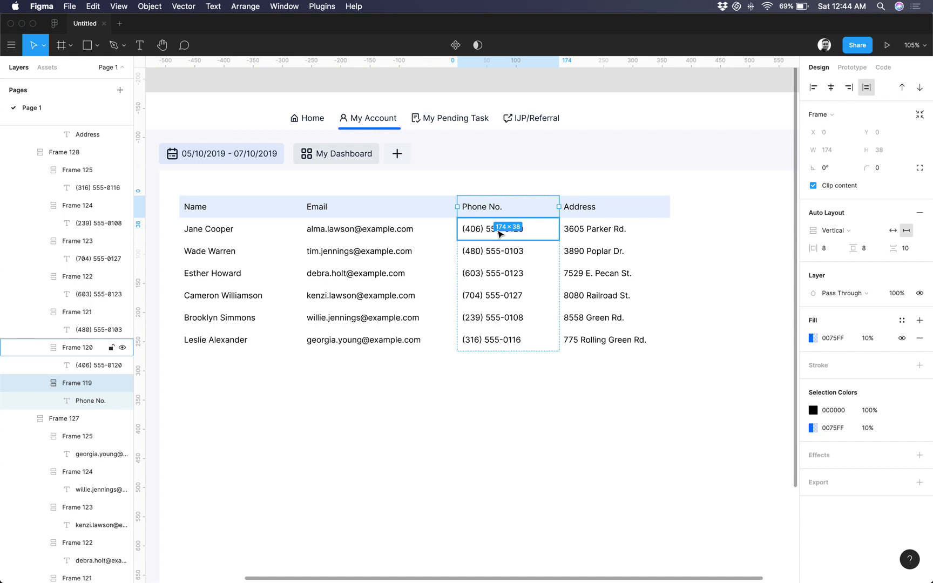
pyautogui.doubleClick(478, 207)
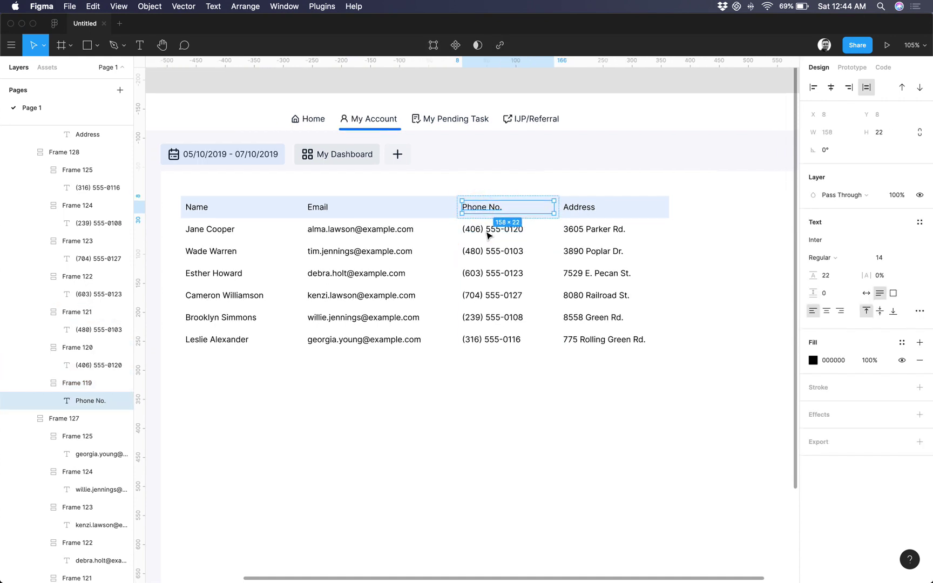
pyautogui.scroll(-1, 487, 235)
pyautogui.keyDown('shift'); pyautogui.click(492, 250); pyautogui.keyUp('shift')
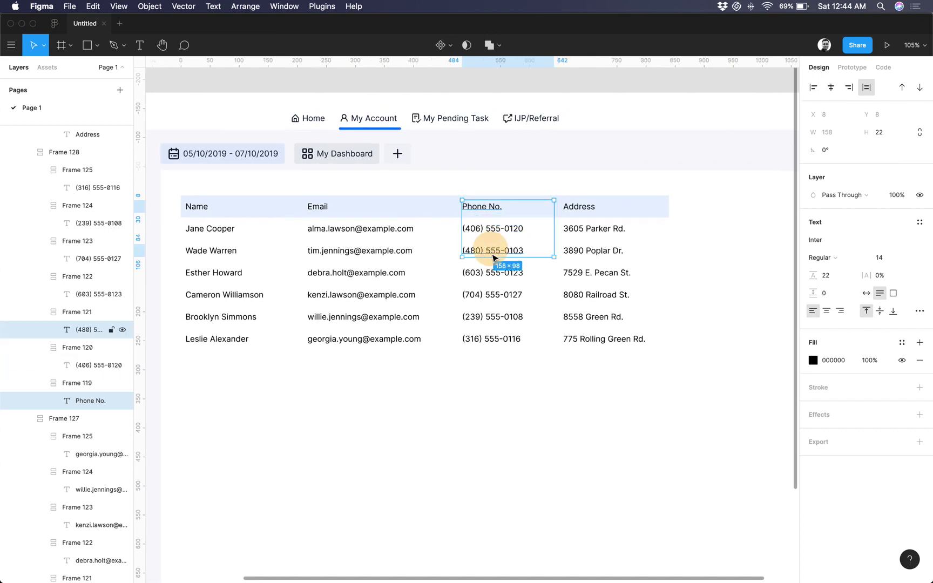
pyautogui.scroll(1, 494, 269)
pyautogui.keyDown('shift'); pyautogui.click(494, 296); pyautogui.keyUp('shift')
pyautogui.keyDown('shift'); pyautogui.click(492, 317); pyautogui.keyUp('shift')
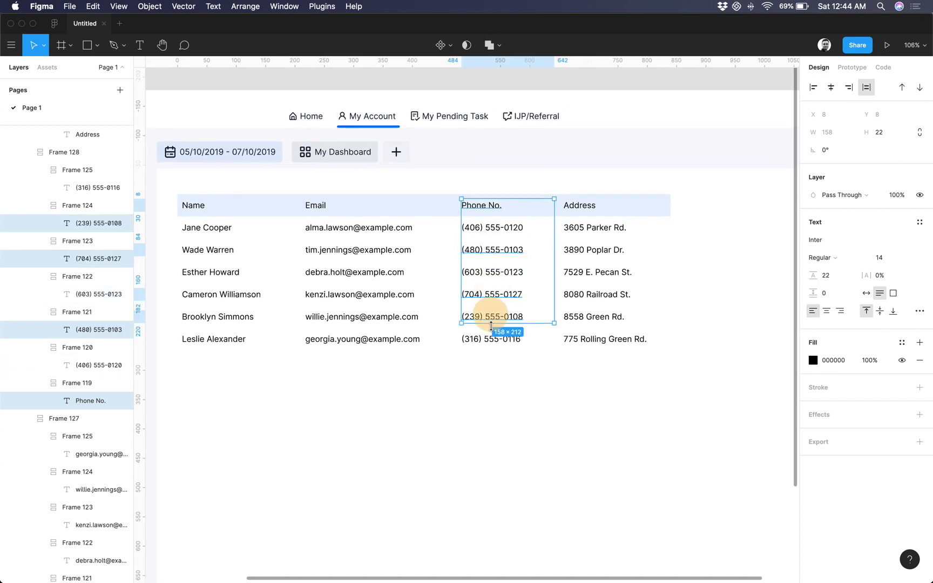
pyautogui.keyDown('shift'); pyautogui.click(492, 339); pyautogui.keyUp('shift')
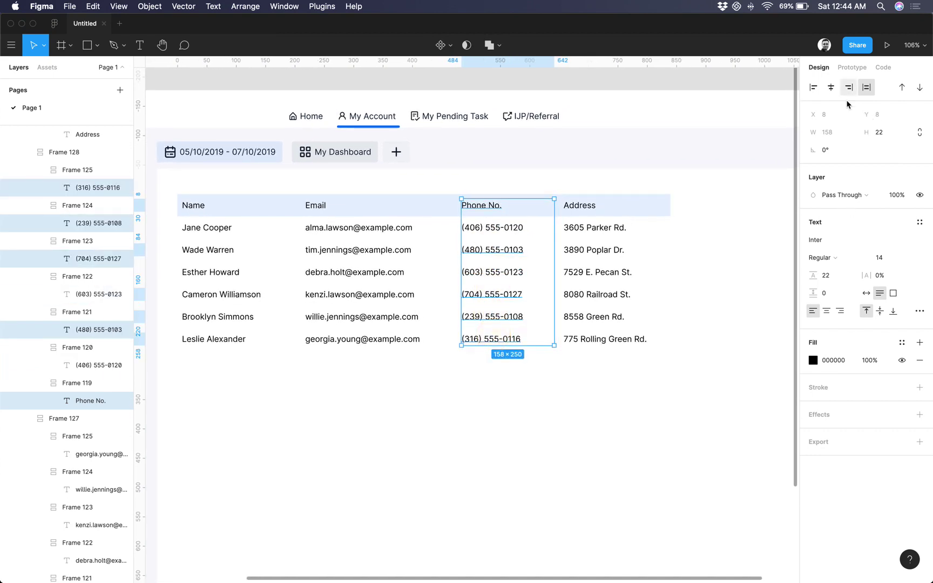
pyautogui.click(839, 311)
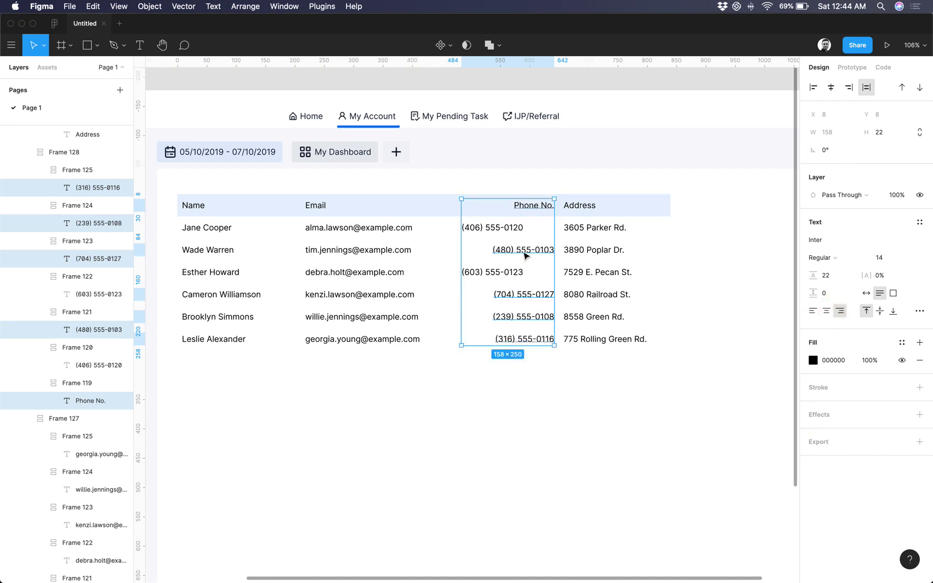
pyautogui.click(502, 270)
pyautogui.keyDown('shift'); pyautogui.click(494, 227); pyautogui.keyUp('shift')
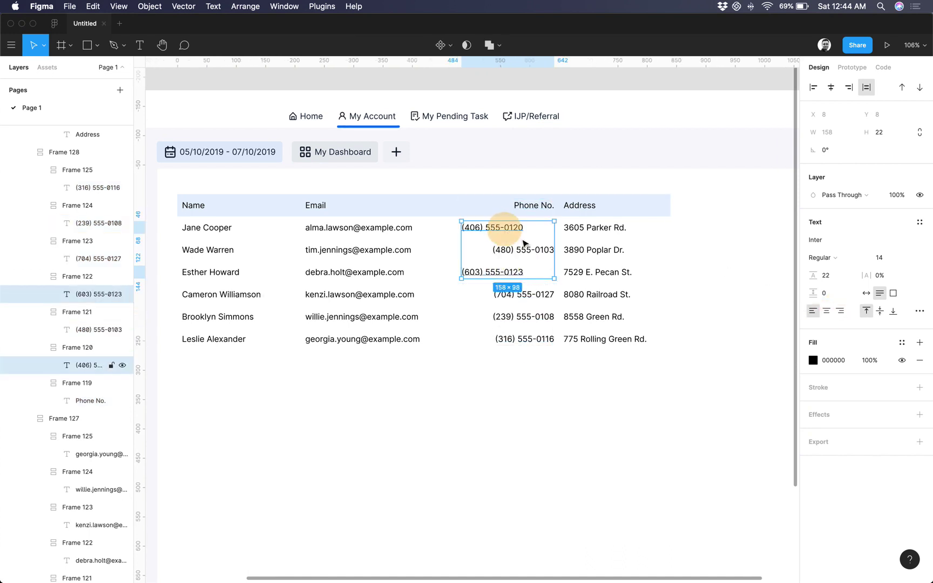
pyautogui.click(840, 311)
pyautogui.click(591, 384)
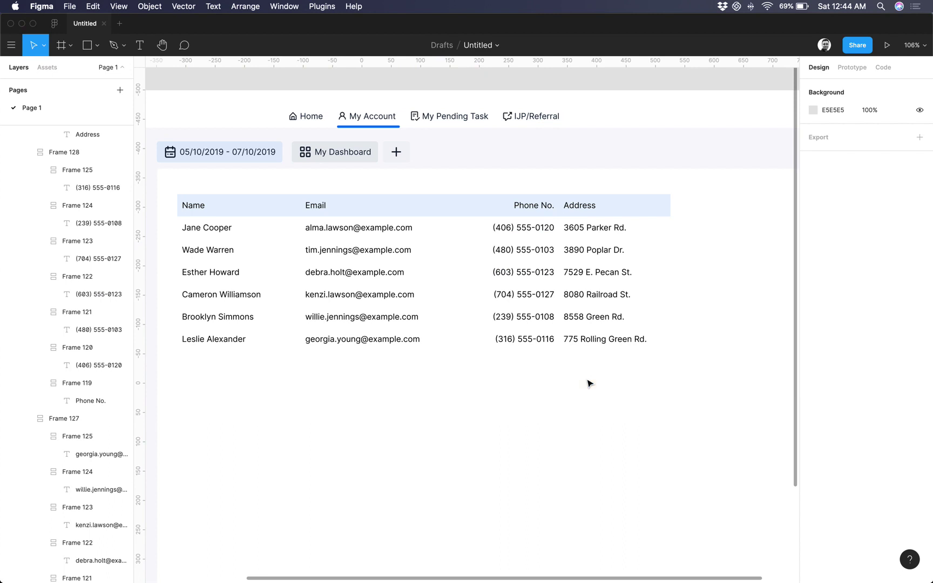
pyautogui.click(502, 265)
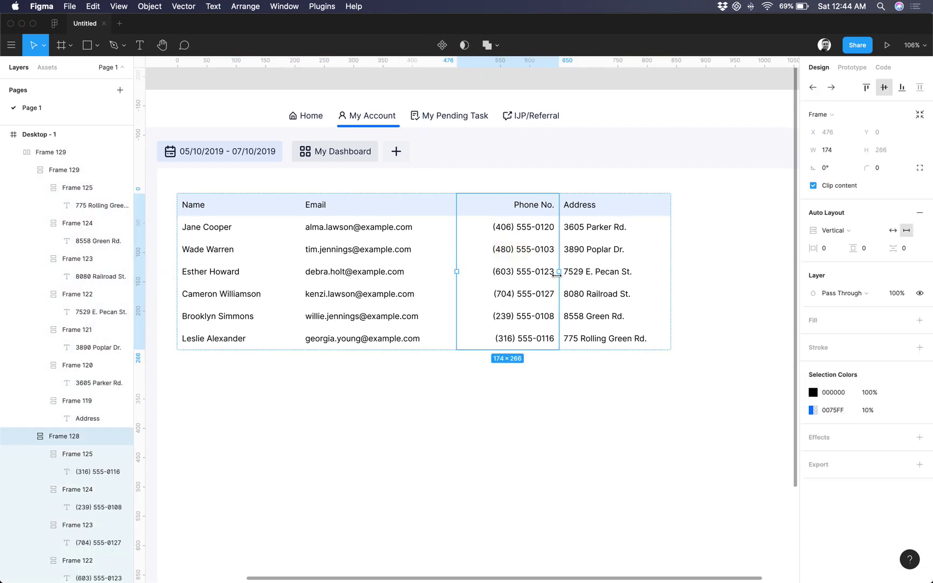
# Resize the Phone No. column to 144 wide and the Address column to 232 wide.
pyautogui.moveTo(548, 273); pyautogui.dragTo(541, 272)
pyautogui.click(577, 278)
pyautogui.moveTo(652, 273); pyautogui.dragTo(677, 272)
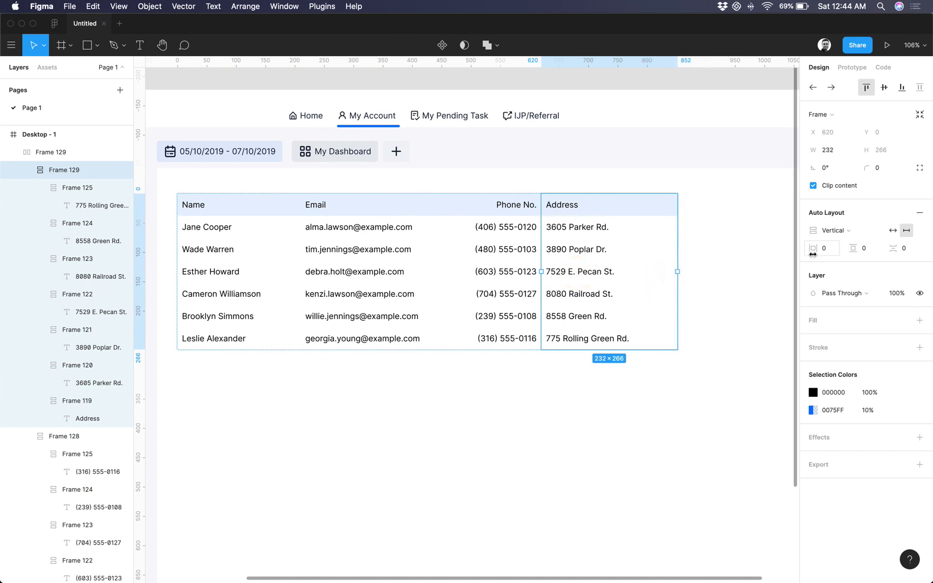
# Increase horizontal padding on the Address header and all six address cells.
pyautogui.moveTo(812, 254); pyautogui.dragTo(794, 255)
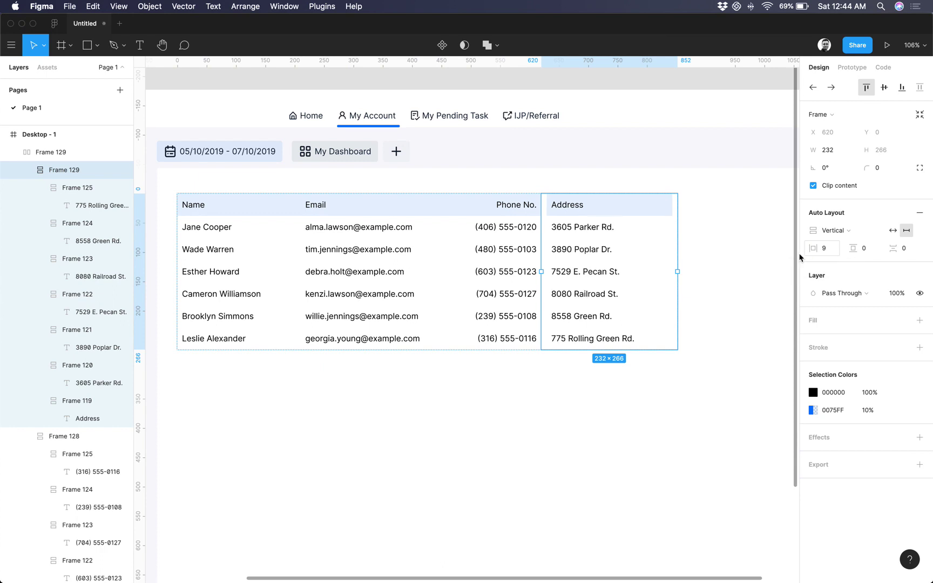
pyautogui.click(573, 210)
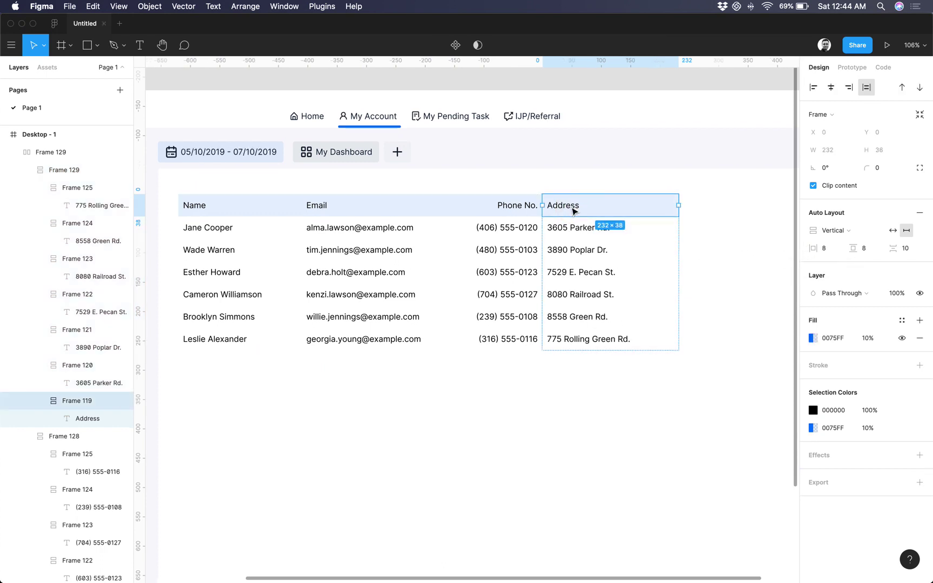
pyautogui.hscroll(1, 573, 205)
pyautogui.keyDown('shift'); pyautogui.click(571, 233); pyautogui.keyUp('shift')
pyautogui.keyDown('shift'); pyautogui.click(564, 247); pyautogui.keyUp('shift')
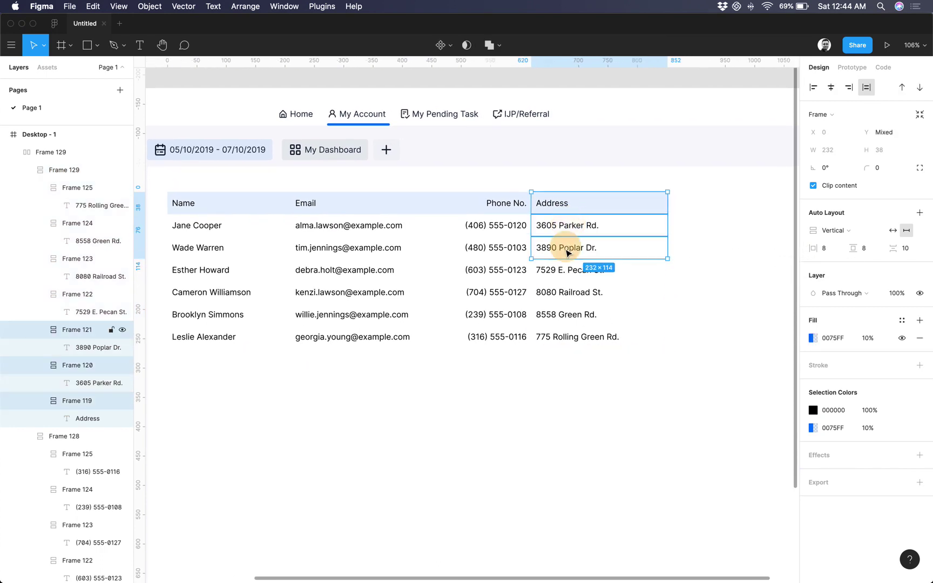
pyautogui.keyDown('shift'); pyautogui.click(562, 270); pyautogui.keyUp('shift')
pyautogui.keyDown('shift'); pyautogui.click(559, 292); pyautogui.keyUp('shift')
pyautogui.keyDown('shift'); pyautogui.click(566, 314); pyautogui.keyUp('shift')
pyautogui.keyDown('shift'); pyautogui.click(570, 339); pyautogui.keyUp('shift')
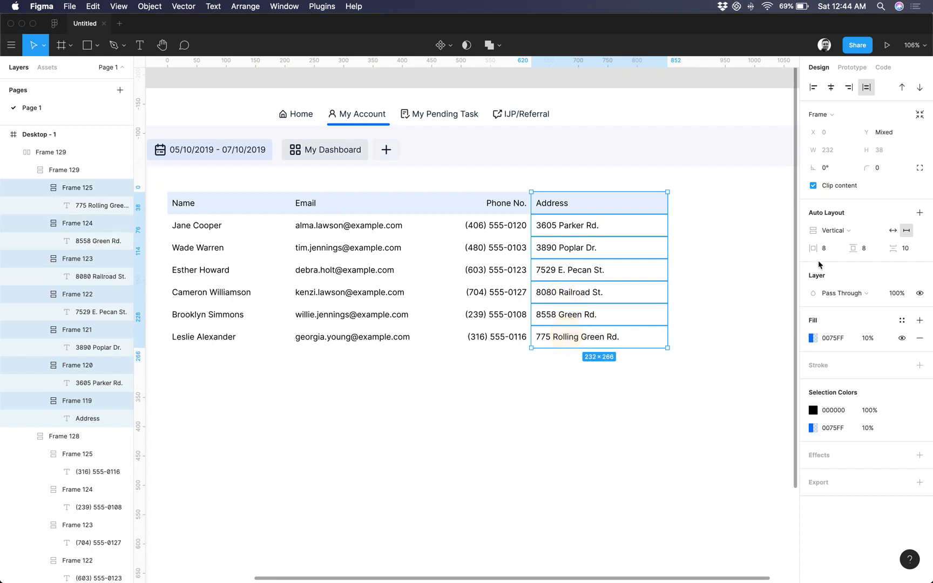
pyautogui.moveTo(814, 248)
pyautogui.mouseDown()
pyautogui.moveTo(838, 250)
pyautogui.moveTo(816, 247)
pyautogui.moveTo(824, 256)
pyautogui.mouseUp()
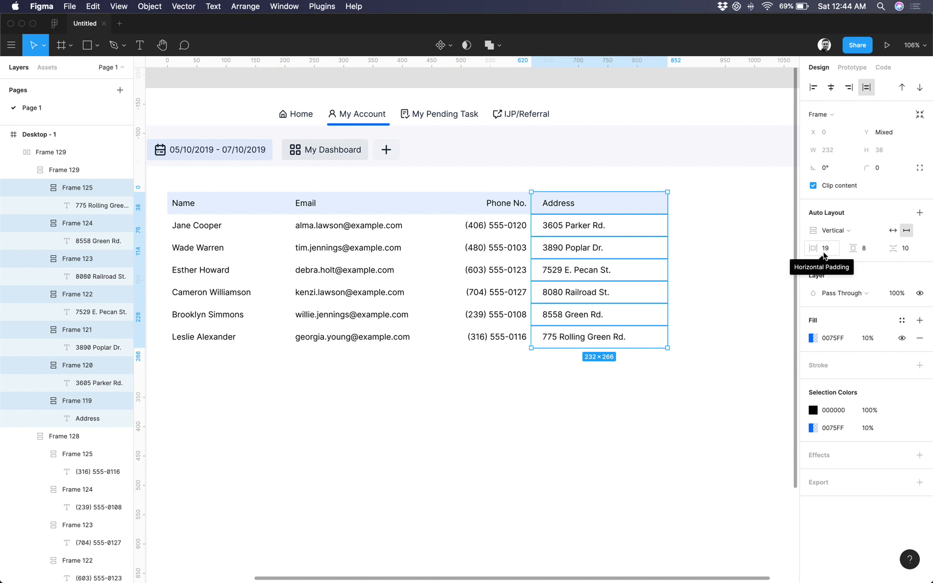
# Give the Phone No. header and its six phone cells 19 px horizontal padding.
pyautogui.click(504, 202)
pyautogui.keyDown('shift'); pyautogui.click(506, 225); pyautogui.keyUp('shift')
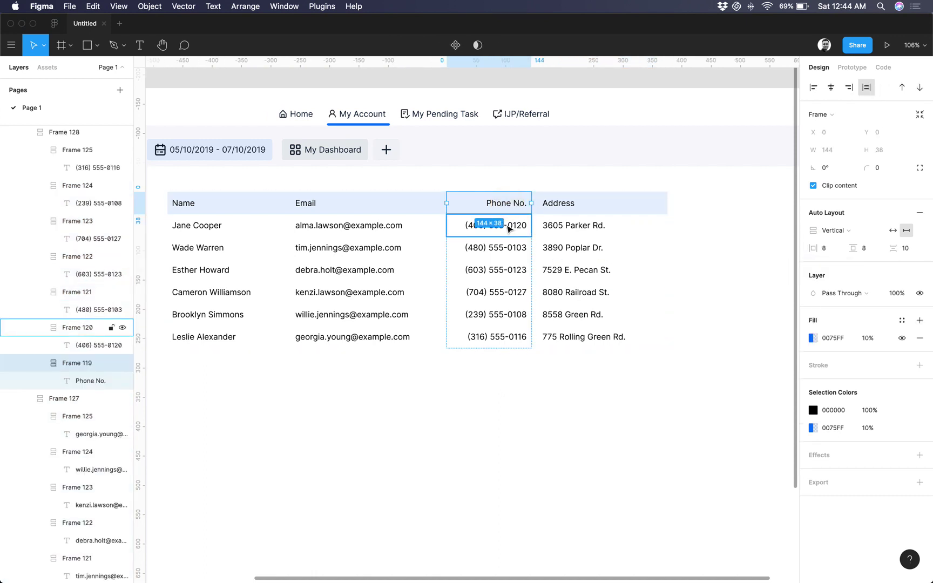
pyautogui.keyDown('shift'); pyautogui.click(510, 254); pyautogui.keyUp('shift')
pyautogui.keyDown('shift'); pyautogui.click(510, 272); pyautogui.keyUp('shift')
pyautogui.keyDown('shift'); pyautogui.click(512, 294); pyautogui.keyUp('shift')
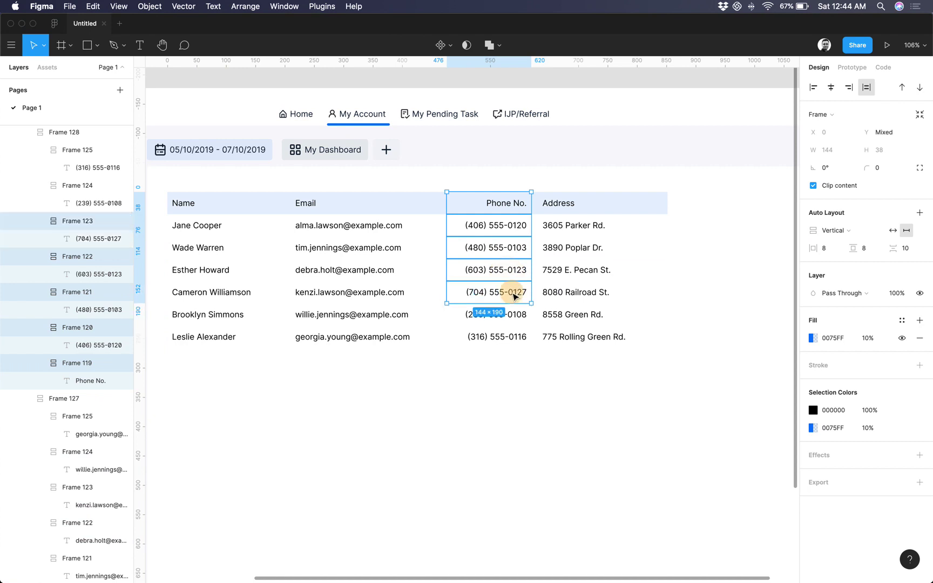
pyautogui.keyDown('shift'); pyautogui.click(511, 314); pyautogui.keyUp('shift')
pyautogui.keyDown('shift'); pyautogui.click(513, 335); pyautogui.keyUp('shift')
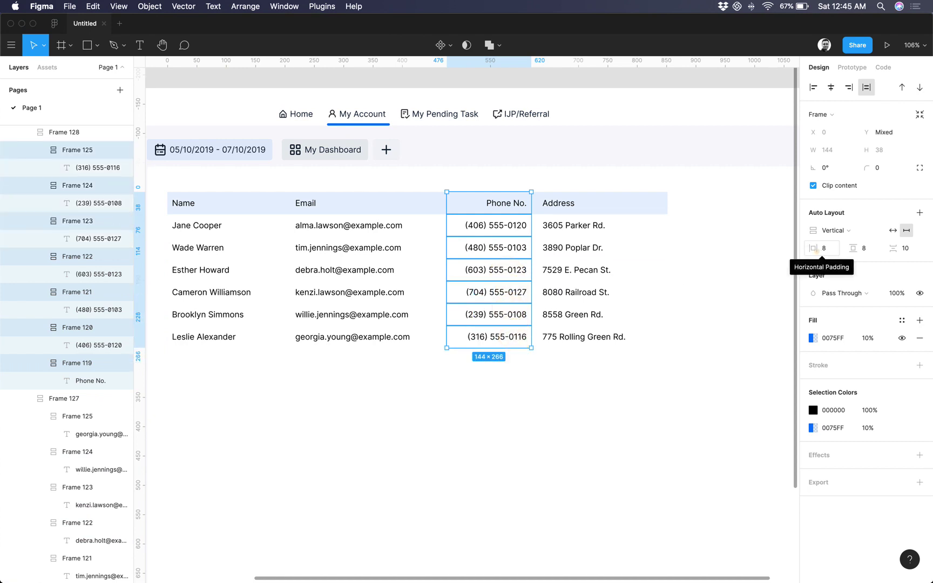
pyautogui.moveTo(815, 250)
pyautogui.mouseDown()
pyautogui.moveTo(830, 250)
pyautogui.moveTo(812, 250)
pyautogui.mouseUp()
pyautogui.click(618, 361)
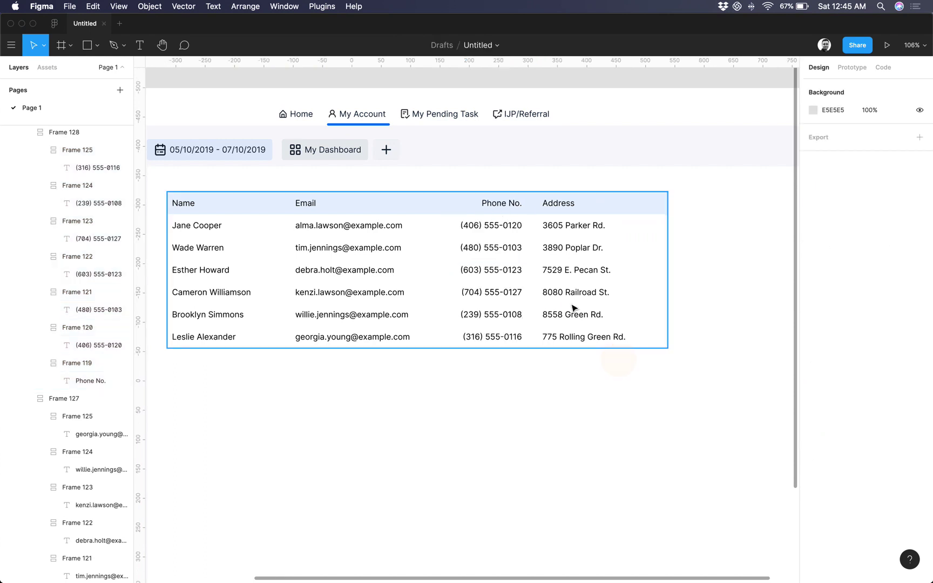
pyautogui.click(574, 308)
pyautogui.hscroll(-2, 573, 346)
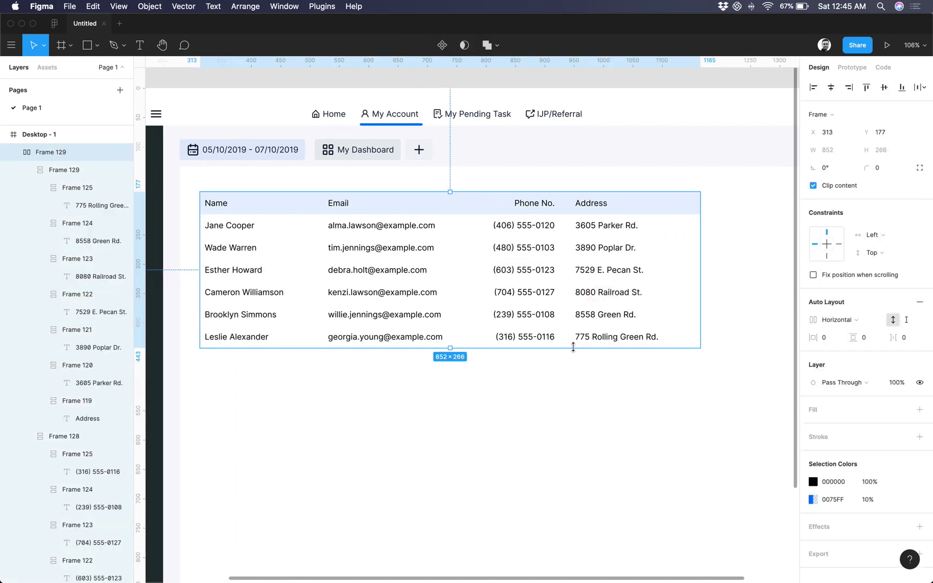
pyautogui.click(507, 414)
pyautogui.scroll(2, 507, 414)
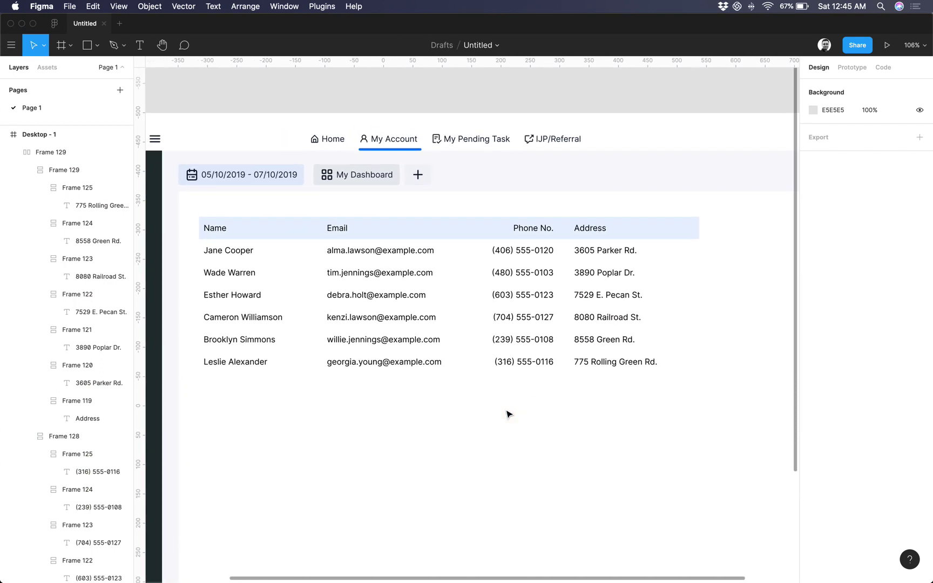